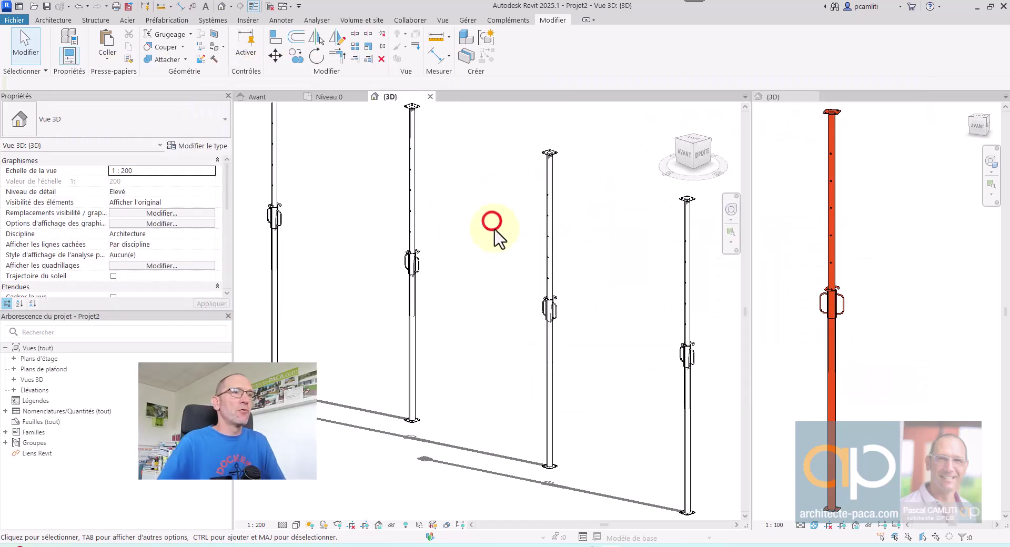
- Examine the row of props, opening one prop's model group to check the column inside, and leave group editing without saving changes
{"action": "middle_click_drag", "start_coordinate": [462, 277], "coordinate": [270, 232], "text": "shift"}
{"action": "left_click", "coordinate": [508, 265]}
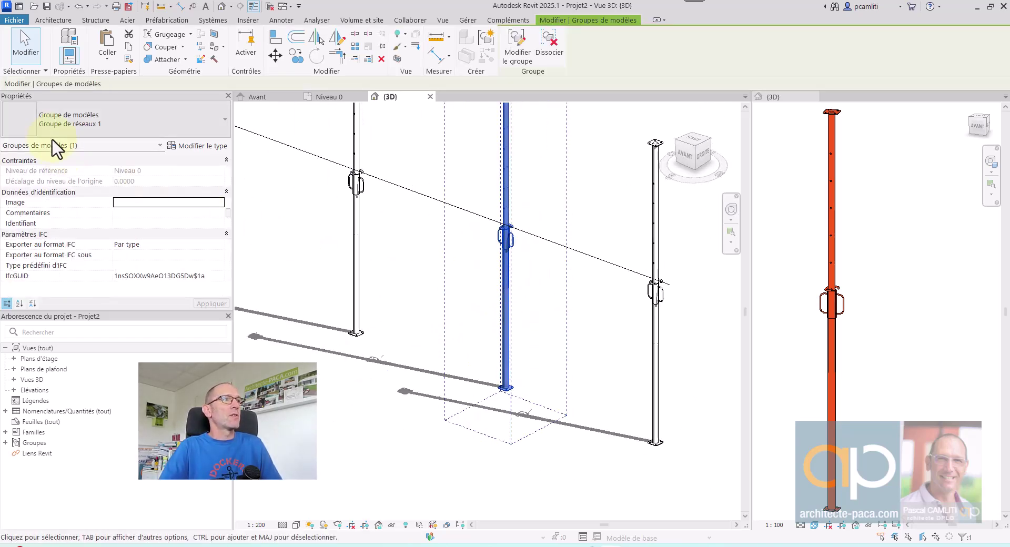
{"action": "left_click", "coordinate": [399, 404]}
{"action": "double_click", "coordinate": [506, 342]}
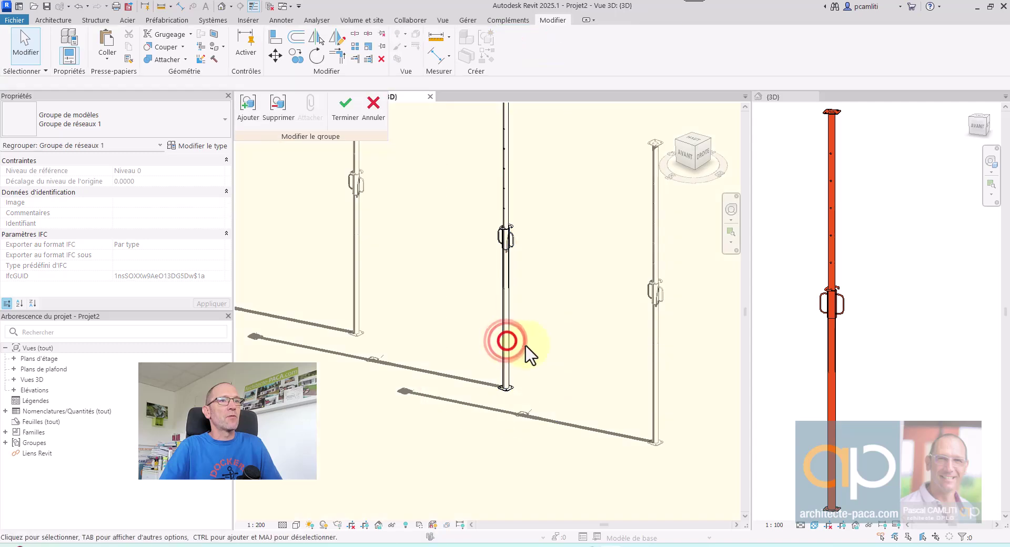
{"action": "left_click", "coordinate": [507, 341]}
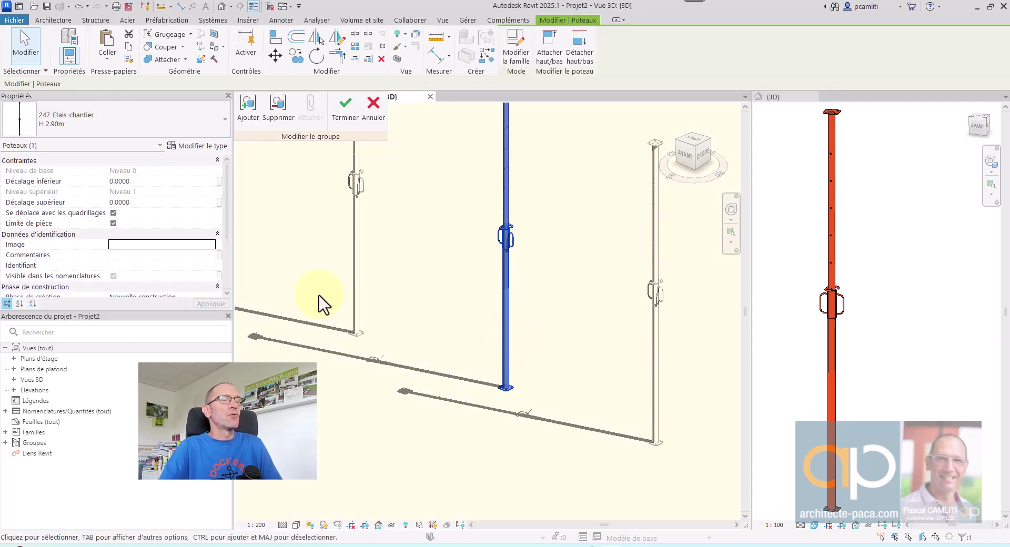
{"action": "left_click", "coordinate": [409, 432]}
{"action": "middle_click_drag", "start_coordinate": [408, 433], "coordinate": [411, 178], "text": "shift"}
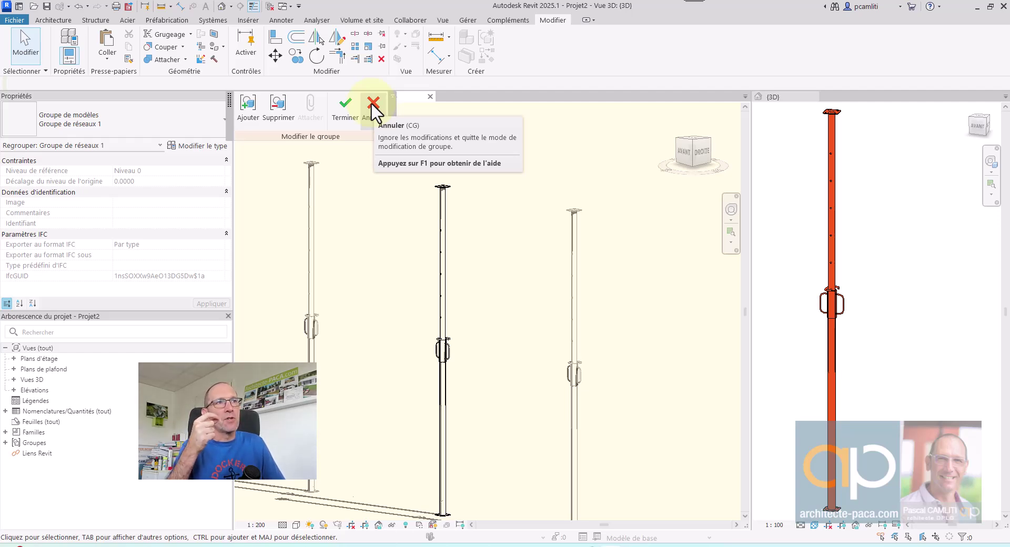
{"action": "left_click", "coordinate": [371, 102]}
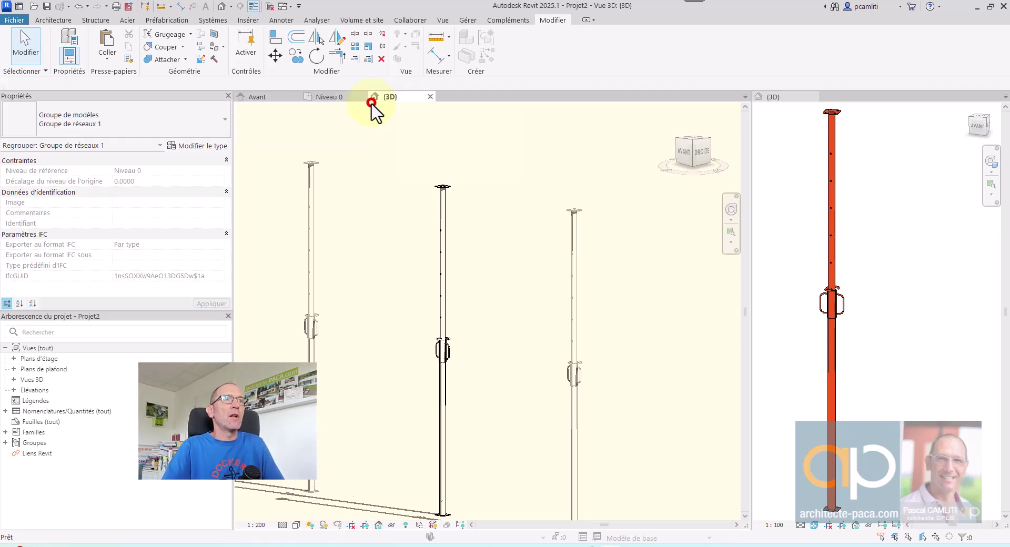
{"action": "left_click", "coordinate": [656, 376]}
{"action": "middle_click_drag", "start_coordinate": [666, 371], "coordinate": [641, 375], "text": "shift"}
{"action": "scroll", "coordinate": [569, 369], "scroll_direction": "up", "scroll_amount": 2}
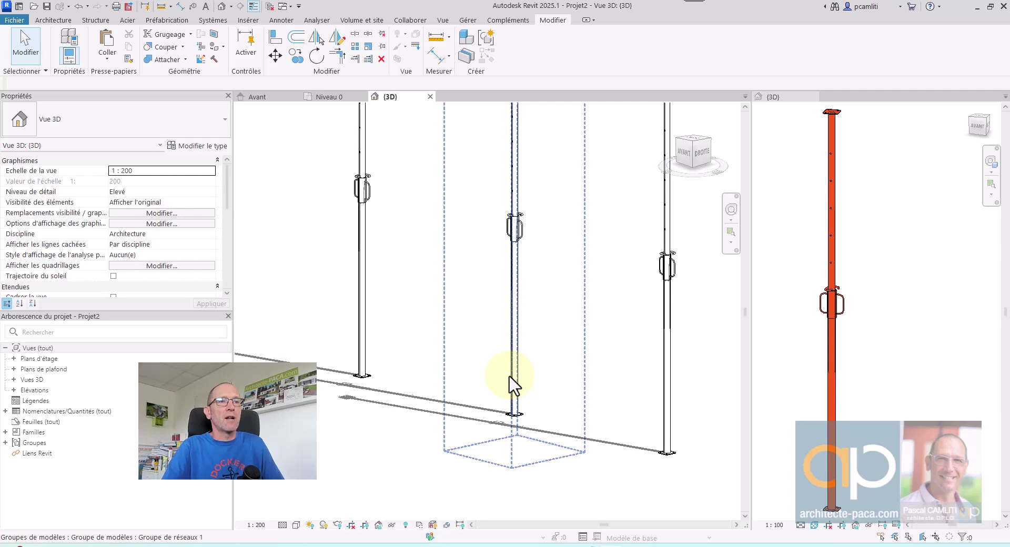
- Examine the prop datasheet image AST6196520-XL.jpg and the example prop photo in the image viewer, and close the viewer
{"action": "mouse_move", "coordinate": [634, 544]}
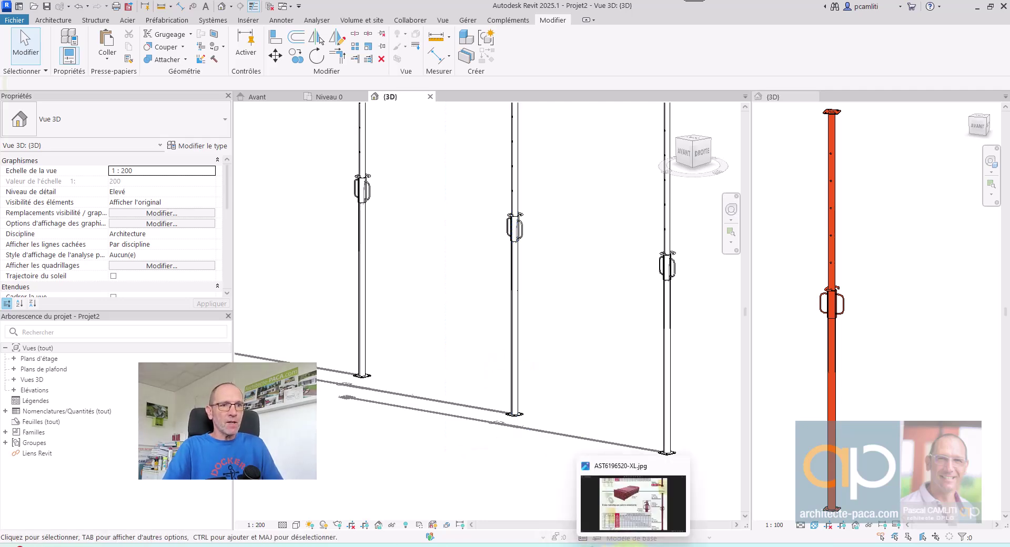
{"action": "left_click", "coordinate": [632, 545]}
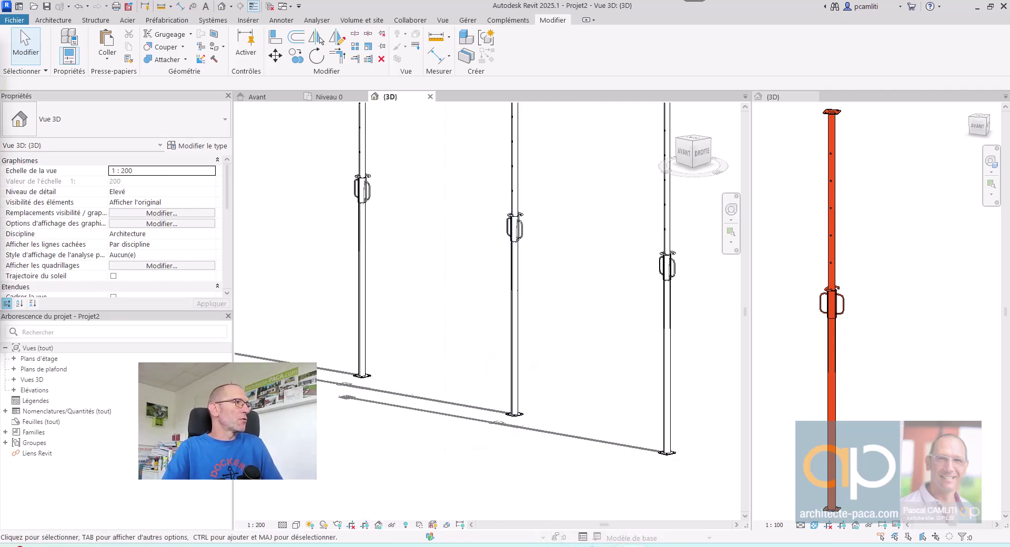
{"action": "left_click_drag", "start_coordinate": [563, 62], "coordinate": [599, 90]}
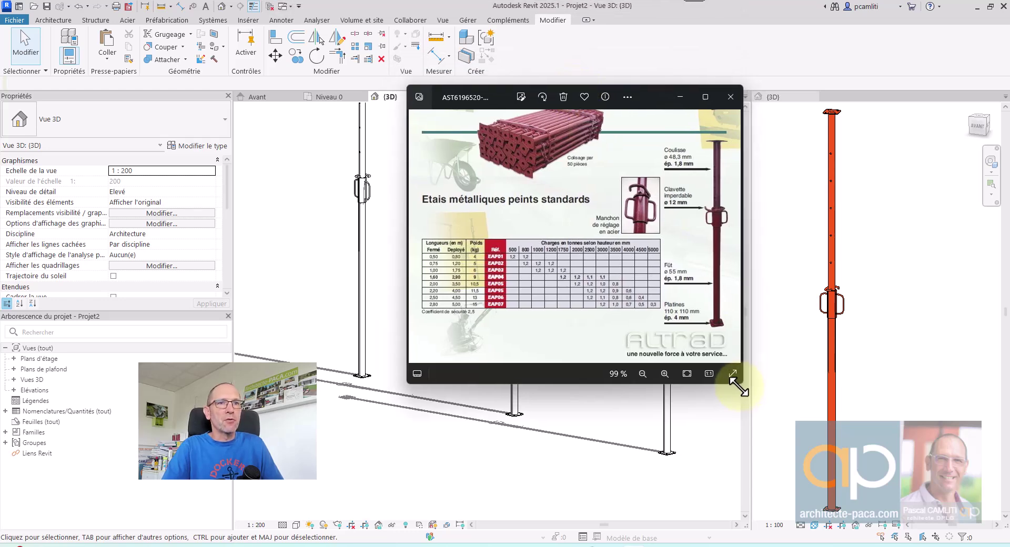
{"action": "left_click_drag", "start_coordinate": [739, 386], "coordinate": [794, 443]}
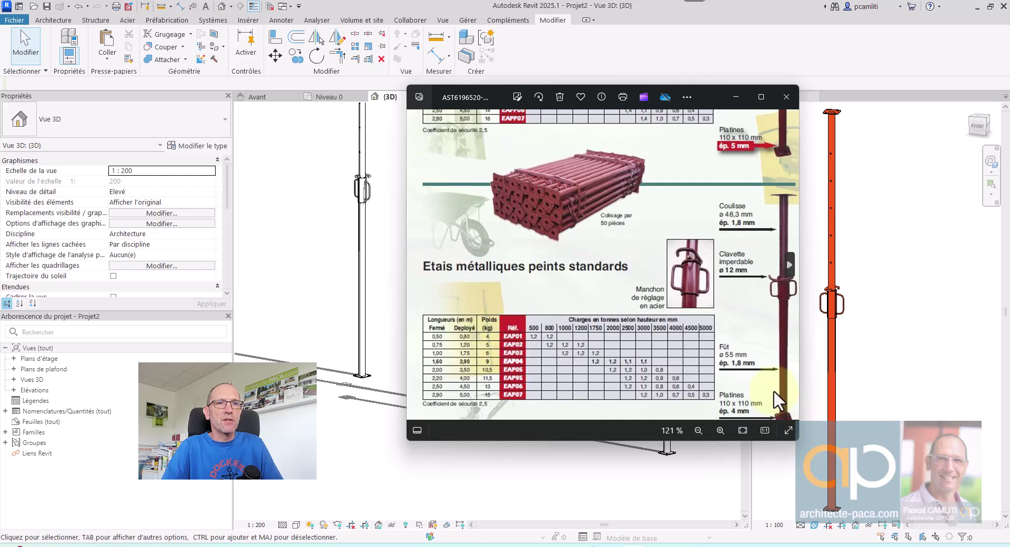
{"action": "key", "text": "Right"}
{"action": "scroll", "coordinate": [757, 371], "scroll_direction": "down", "scroll_amount": 5}
{"action": "scroll", "coordinate": [690, 335], "scroll_direction": "up", "scroll_amount": 1}
{"action": "scroll", "coordinate": [782, 268], "scroll_direction": "down", "scroll_amount": 1}
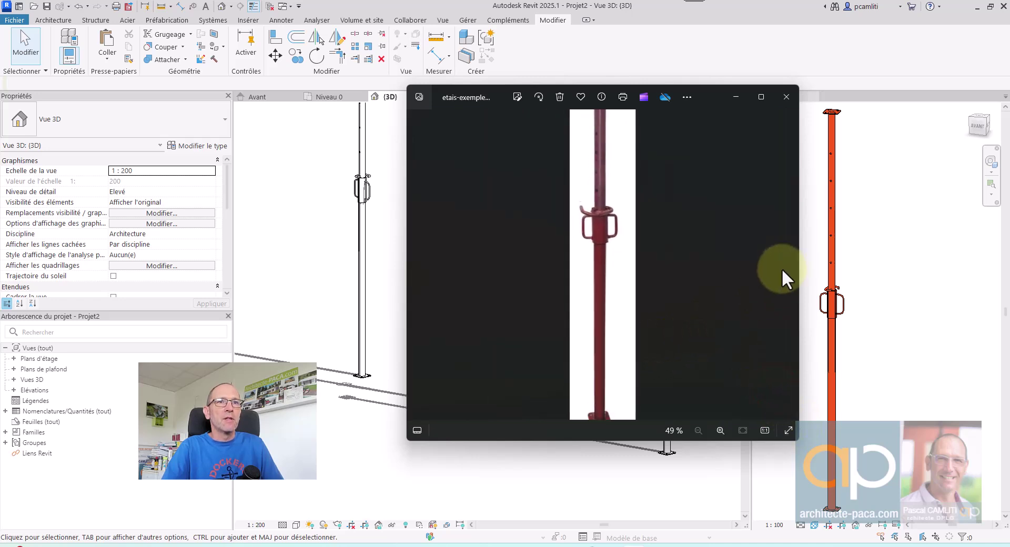
{"action": "left_click", "coordinate": [418, 263]}
{"action": "scroll", "coordinate": [731, 331], "scroll_direction": "up", "scroll_amount": 4}
{"action": "left_click_drag", "start_coordinate": [734, 319], "coordinate": [593, 208]}
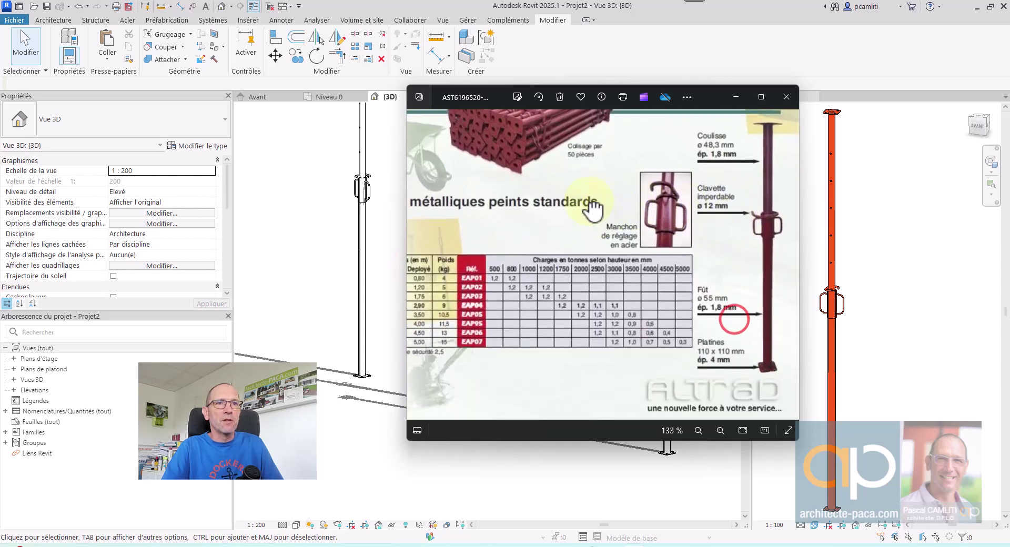
{"action": "left_click", "coordinate": [787, 96]}
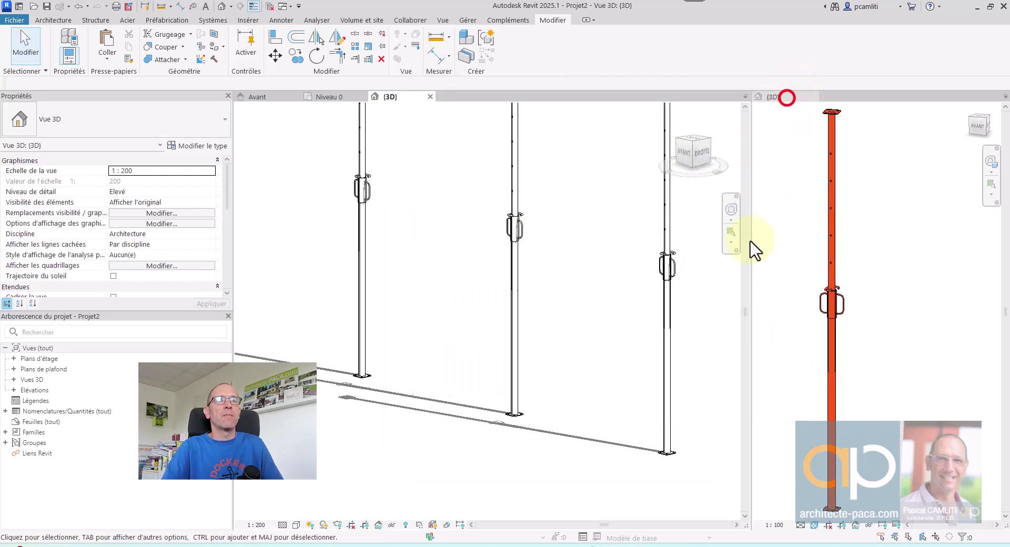
- Create a new family from the Poteau métrique.rft template
{"action": "left_click", "coordinate": [583, 288]}
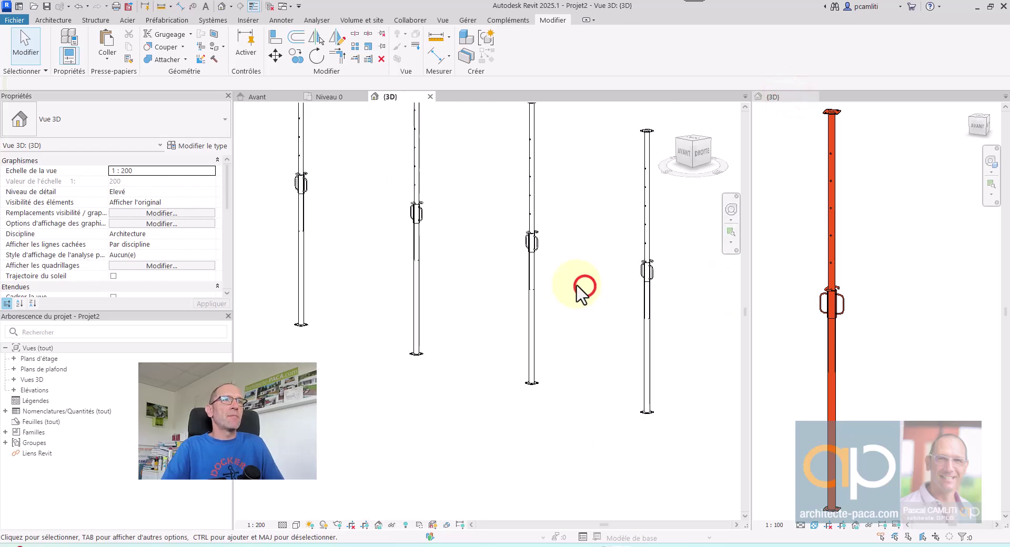
{"action": "left_click", "coordinate": [17, 21]}
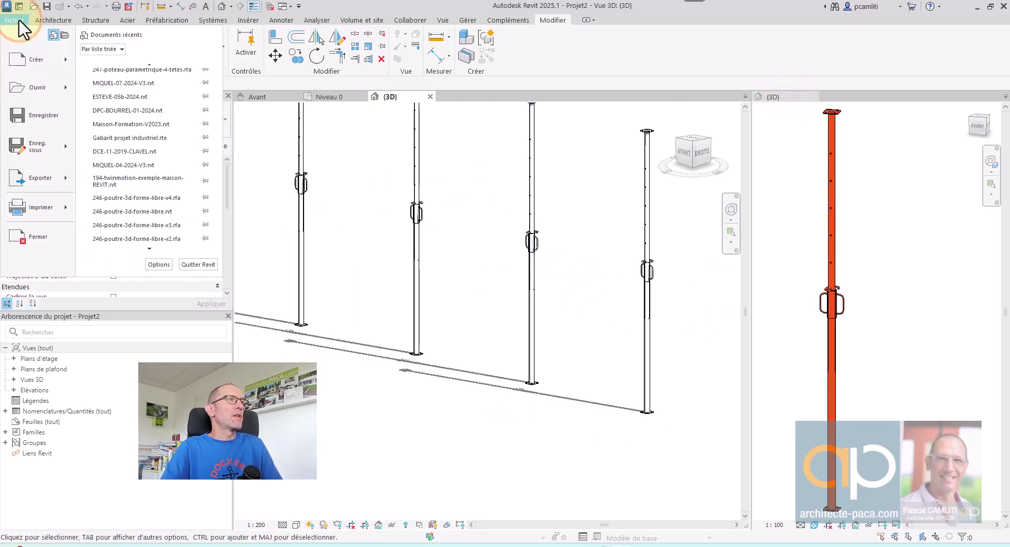
{"action": "left_click", "coordinate": [67, 60]}
{"action": "left_click", "coordinate": [151, 94]}
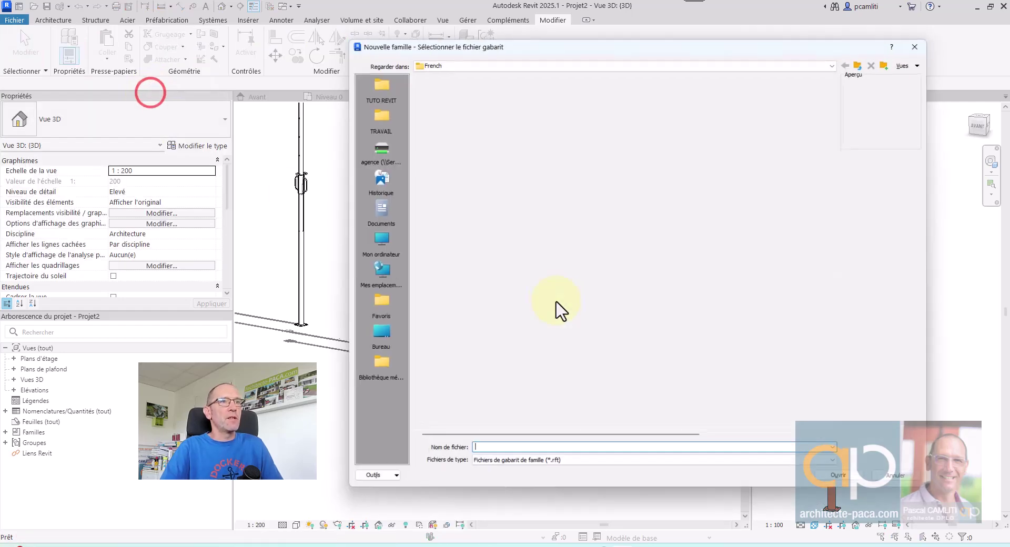
{"action": "scroll", "coordinate": [500, 263], "scroll_direction": "down", "scroll_amount": 6}
{"action": "scroll", "coordinate": [499, 260], "scroll_direction": "down", "scroll_amount": 8}
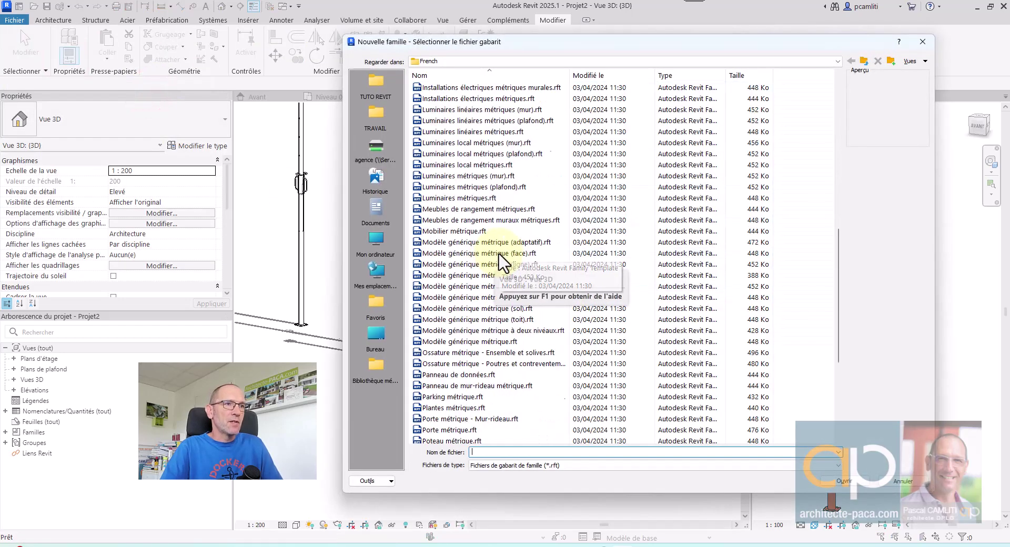
{"action": "left_click", "coordinate": [448, 364]}
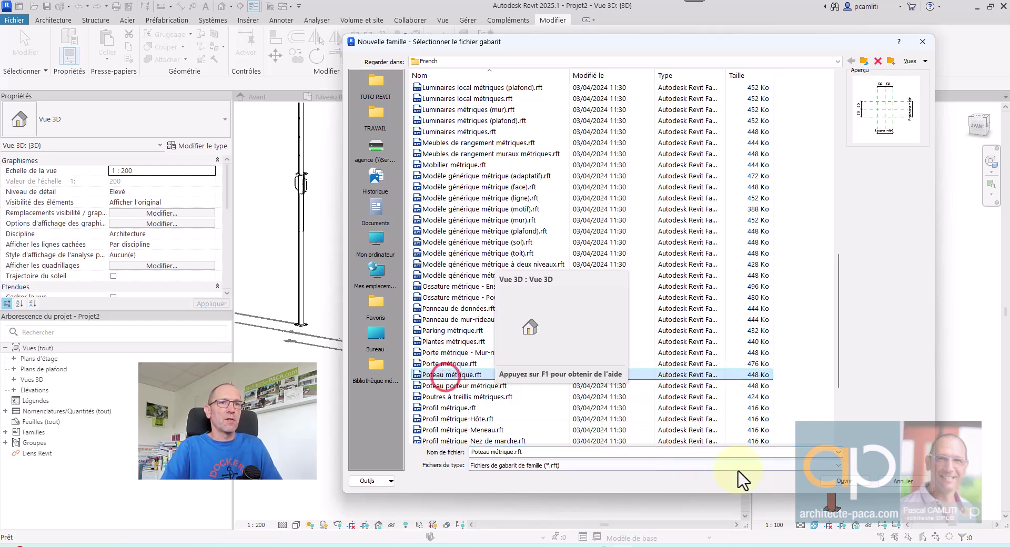
{"action": "left_click", "coordinate": [837, 481]}
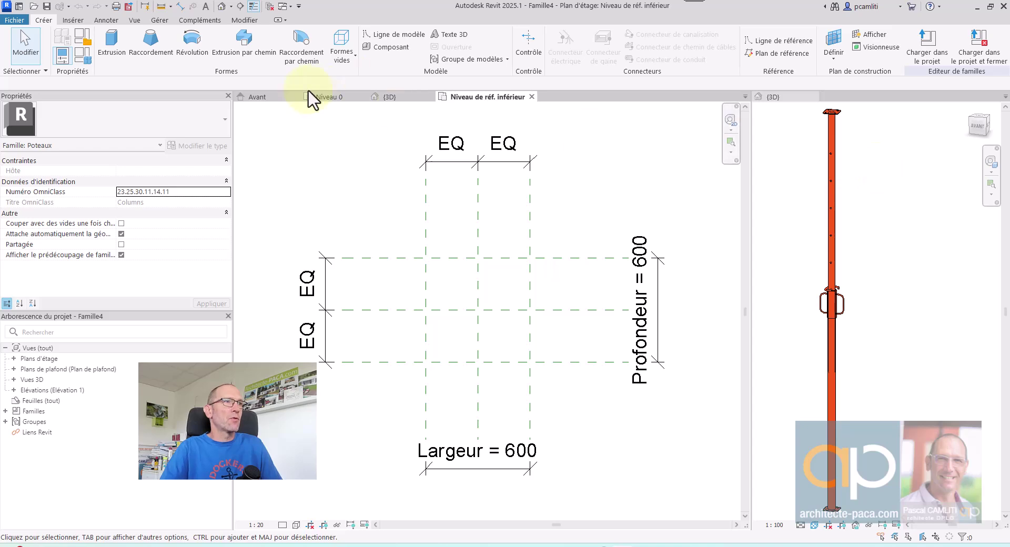
- Examine the base plate in the lower reference level plan of 247-Etais-chantier.rfa and return to the new family's plan
{"action": "left_click", "coordinate": [271, 99]}
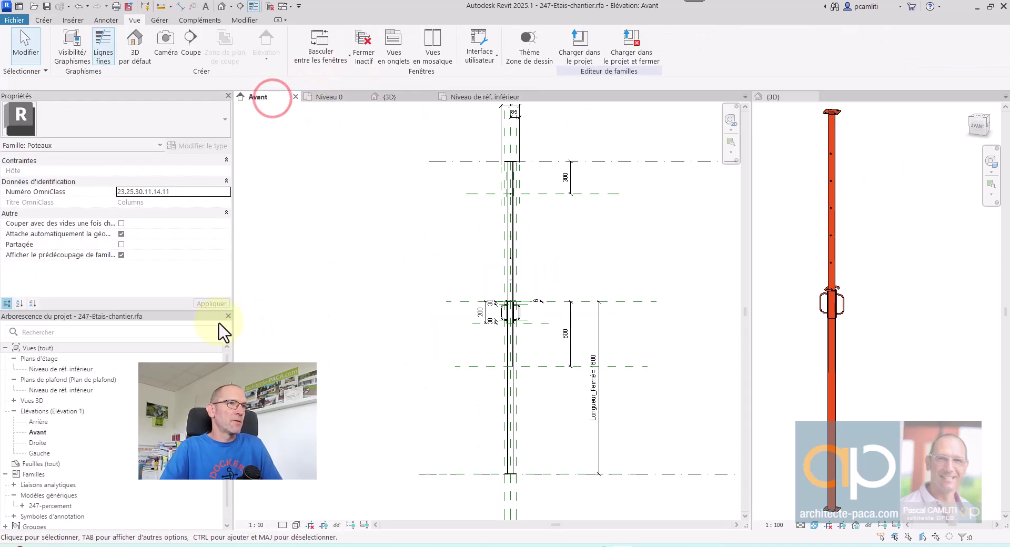
{"action": "double_click", "coordinate": [68, 369]}
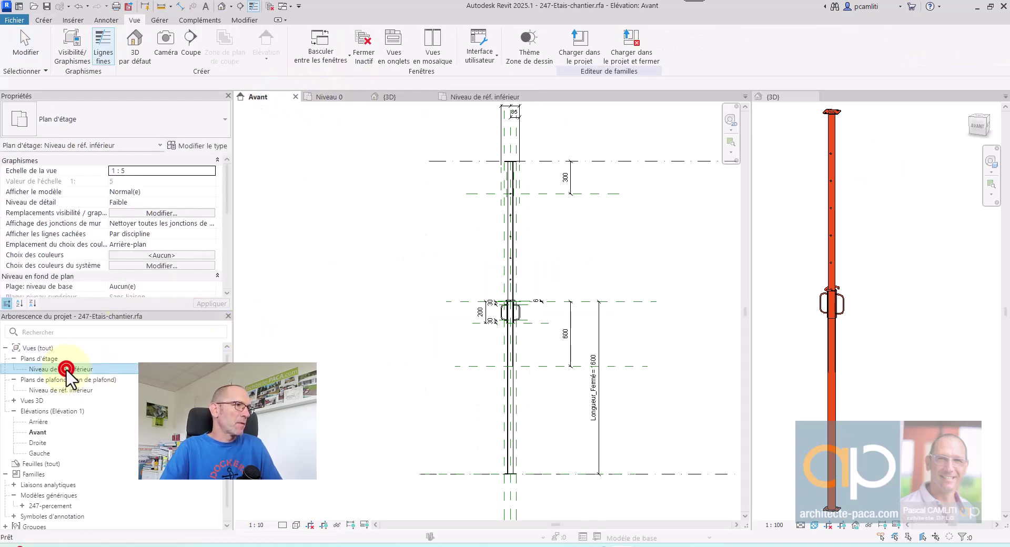
{"action": "scroll", "coordinate": [416, 302], "scroll_direction": "up", "scroll_amount": 3}
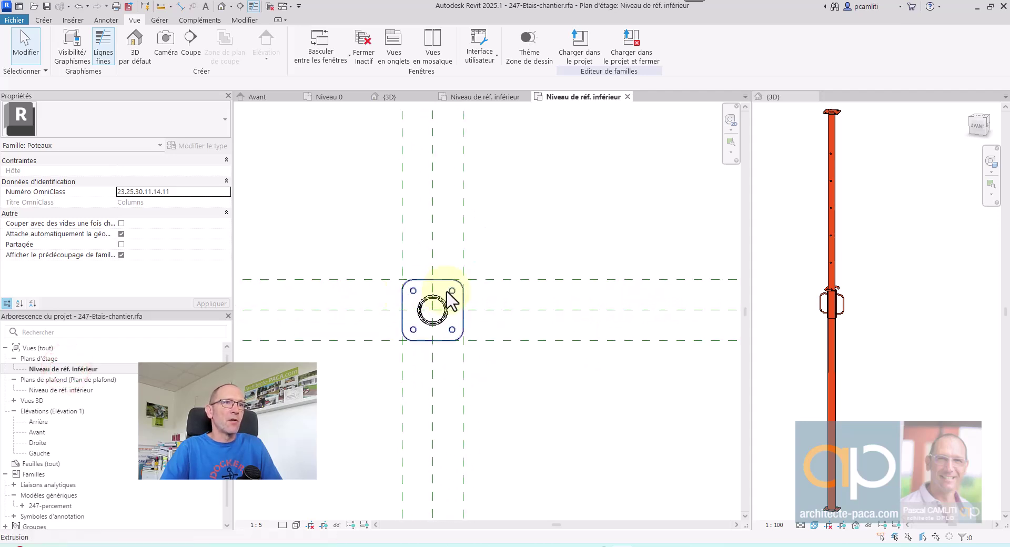
{"action": "left_click", "coordinate": [487, 97]}
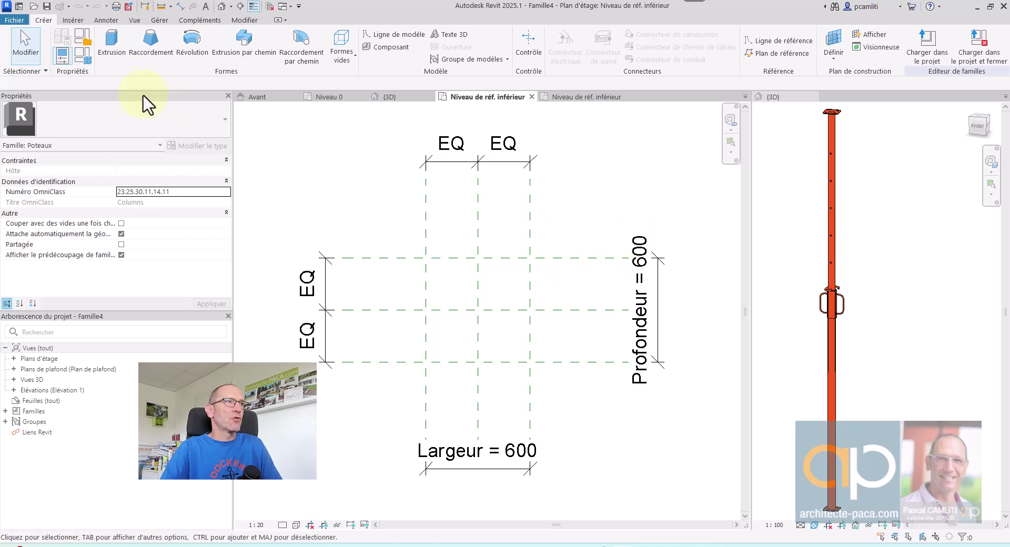
- Set the new family's Profondeur and Largeur parameters to 110 mm each
{"action": "left_click", "coordinate": [75, 53]}
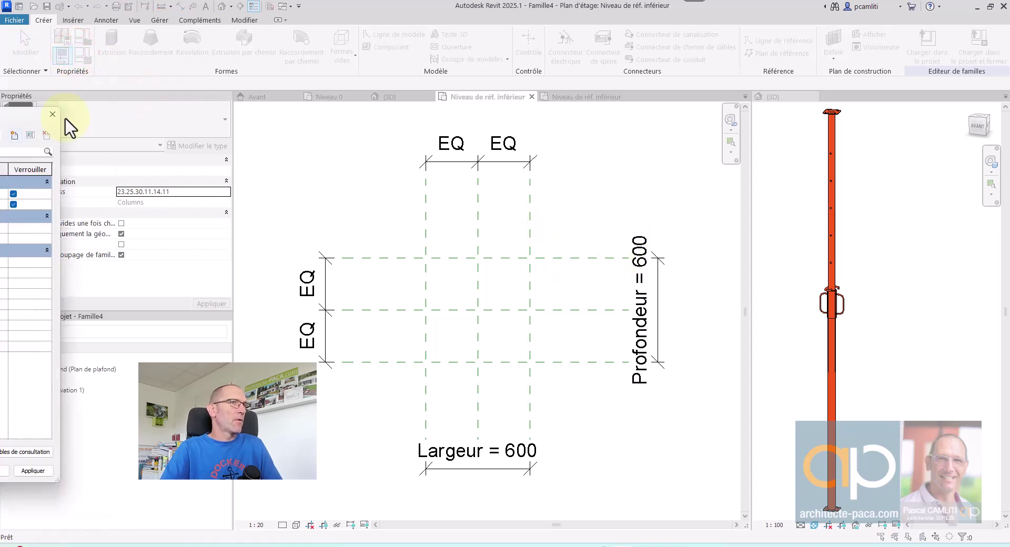
{"action": "left_click_drag", "start_coordinate": [553, 82], "coordinate": [754, 79]}
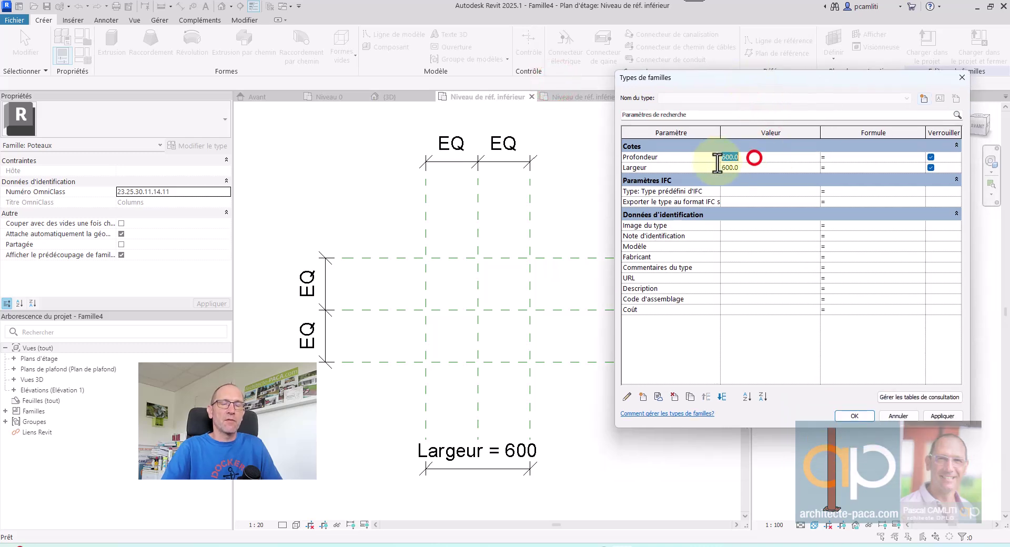
{"action": "type", "text": "110"}
{"action": "key", "text": "Tab"}
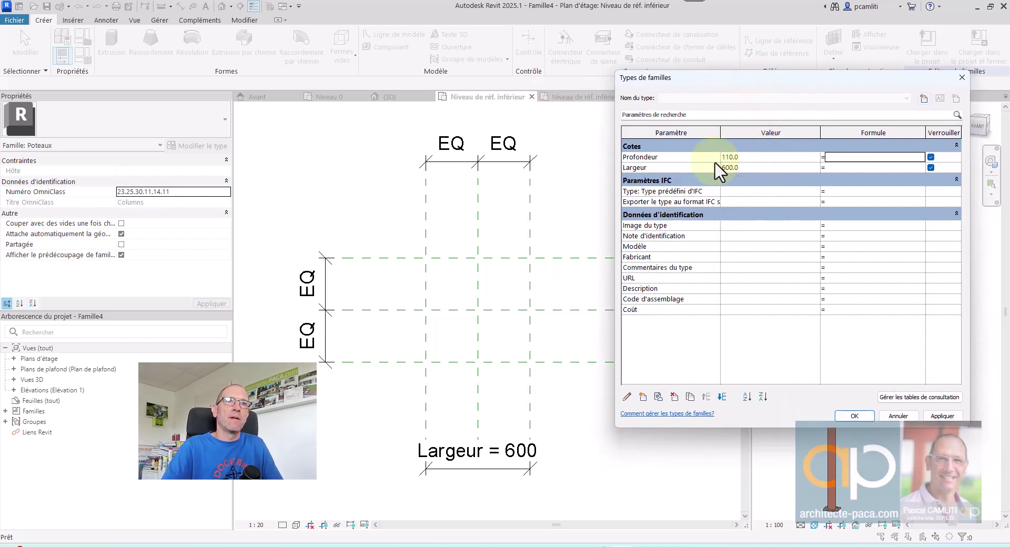
{"action": "left_click", "coordinate": [736, 168]}
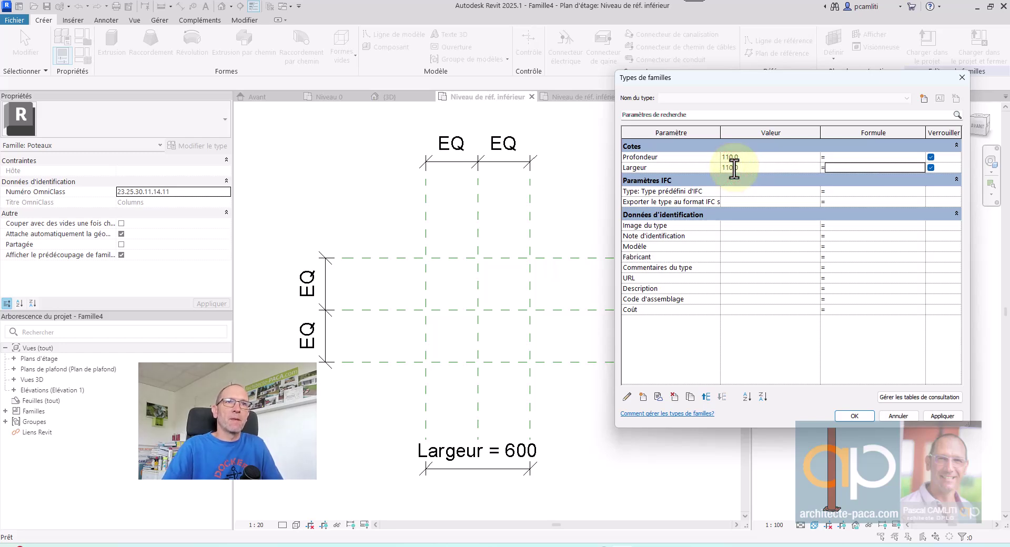
{"action": "left_click", "coordinate": [856, 417]}
- Start an extrusion and sketch a 110 x 110 mm rectangle between the outer reference planes
{"action": "scroll", "coordinate": [469, 322], "scroll_direction": "up", "scroll_amount": 5}
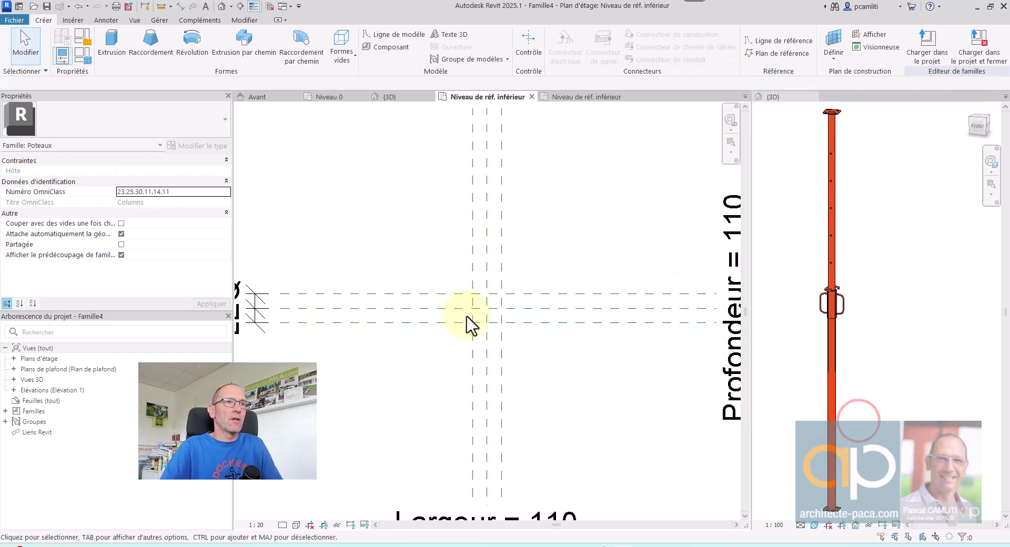
{"action": "left_click", "coordinate": [112, 46]}
{"action": "left_click", "coordinate": [541, 37]}
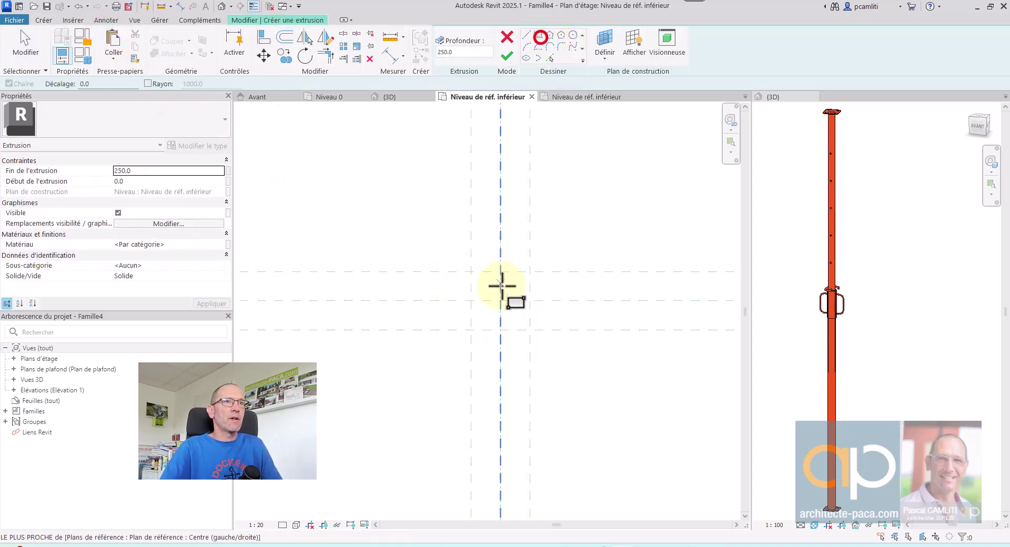
{"action": "left_click", "coordinate": [472, 272]}
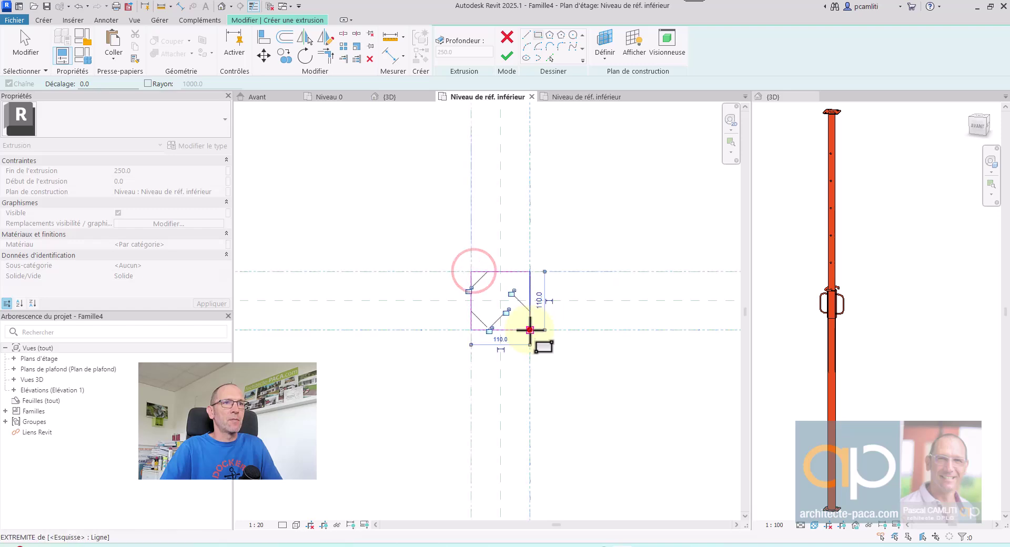
{"action": "left_click", "coordinate": [529, 330]}
- Round the upper-left corner of the square sketch with a fillet arc of about 20 mm radius
{"action": "scroll", "coordinate": [520, 330], "scroll_direction": "up", "scroll_amount": 2}
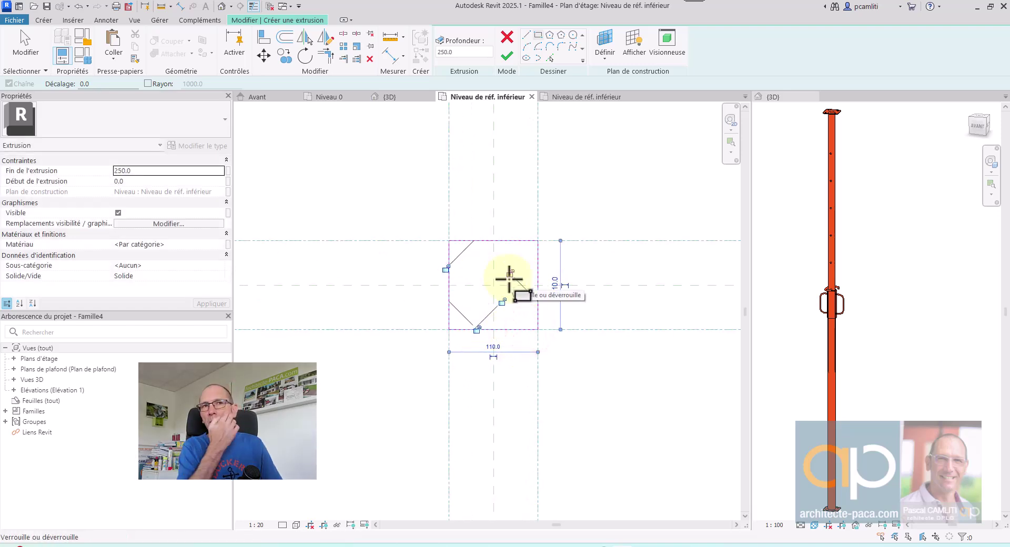
{"action": "scroll", "coordinate": [489, 293], "scroll_direction": "up", "scroll_amount": 2}
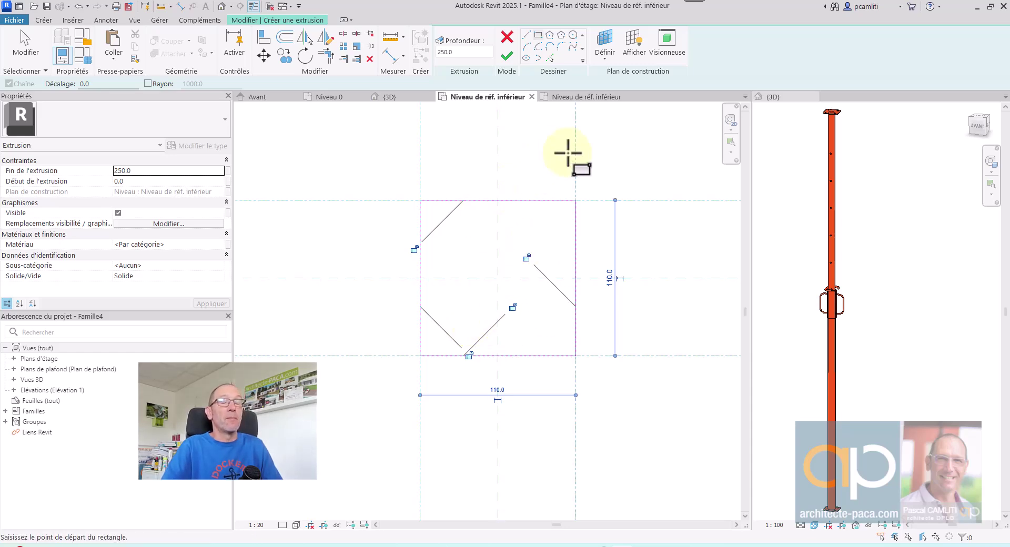
{"action": "left_click", "coordinate": [561, 48]}
{"action": "left_click", "coordinate": [429, 200]}
{"action": "left_click", "coordinate": [419, 218]}
{"action": "scroll", "coordinate": [421, 217], "scroll_direction": "up", "scroll_amount": 2}
{"action": "left_click", "coordinate": [431, 207]}
- Round the square's other three corners with fillet arcs, about 30 mm radius at the lower right and about 23.5 mm at the lower left
{"action": "left_click", "coordinate": [632, 194]}
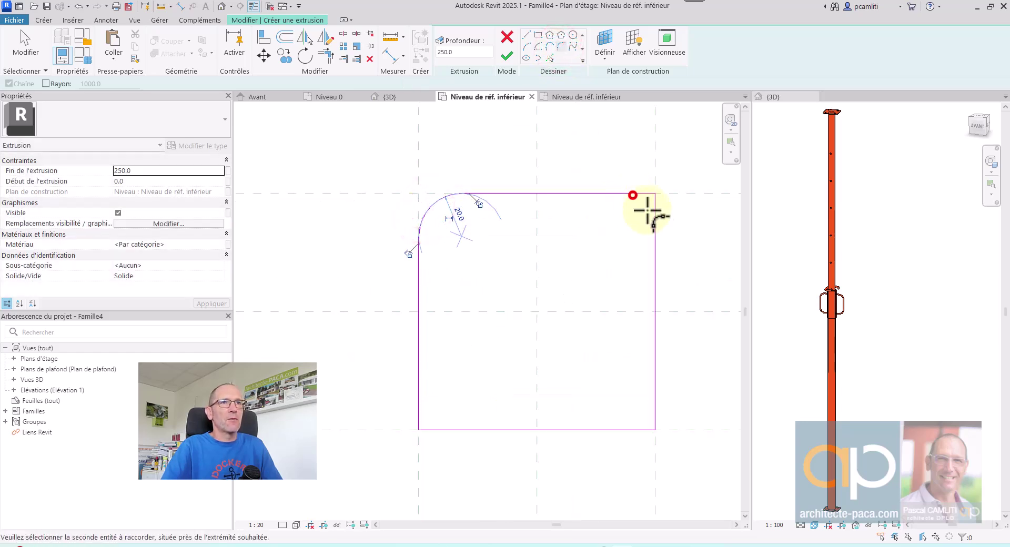
{"action": "left_click", "coordinate": [654, 406]}
{"action": "left_click", "coordinate": [643, 429]}
{"action": "left_click", "coordinate": [632, 416]}
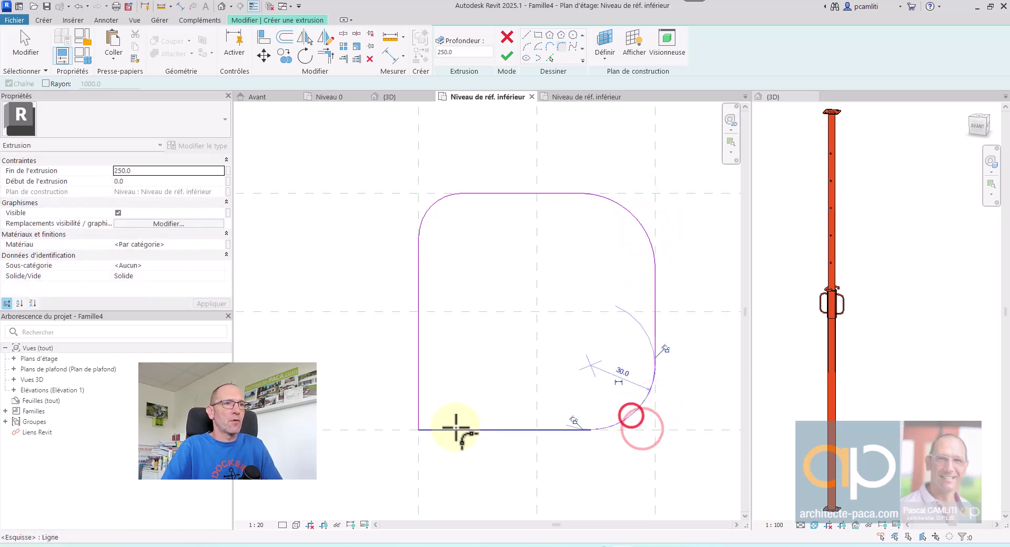
{"action": "left_click", "coordinate": [419, 405]}
{"action": "left_click", "coordinate": [440, 429]}
{"action": "left_click", "coordinate": [442, 426]}
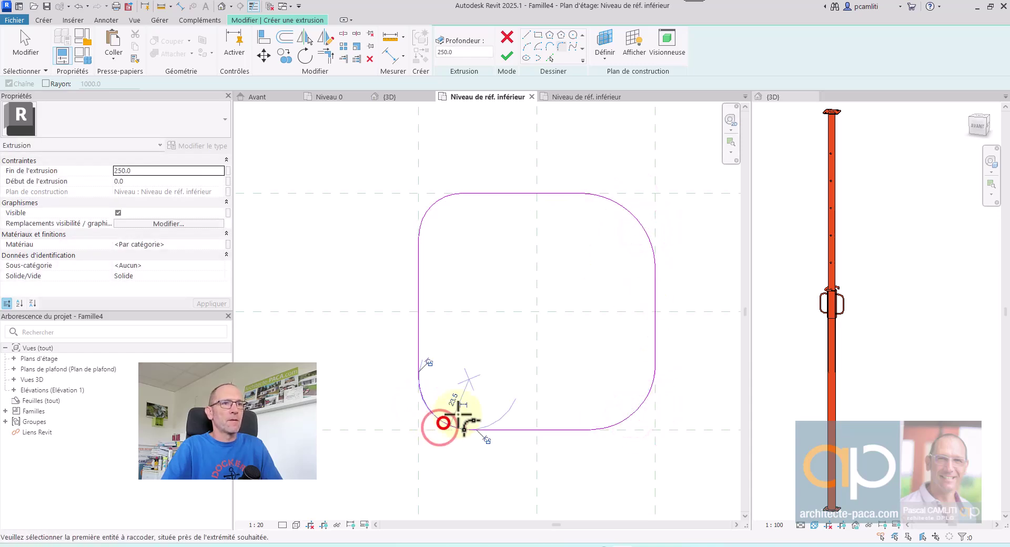
- Set the fillet radius of the square sketch's other corners to 20 mm each
{"action": "key", "text": "Escape"}
{"action": "key", "text": "Escape"}
{"action": "left_click", "coordinate": [631, 419]}
{"action": "left_click", "coordinate": [621, 371]}
{"action": "type", "text": "20"}
{"action": "key", "text": "Return"}
{"action": "left_click", "coordinate": [638, 225]}
{"action": "left_click", "coordinate": [585, 232]}
{"action": "type", "text": "20"}
{"action": "key", "text": "Return"}
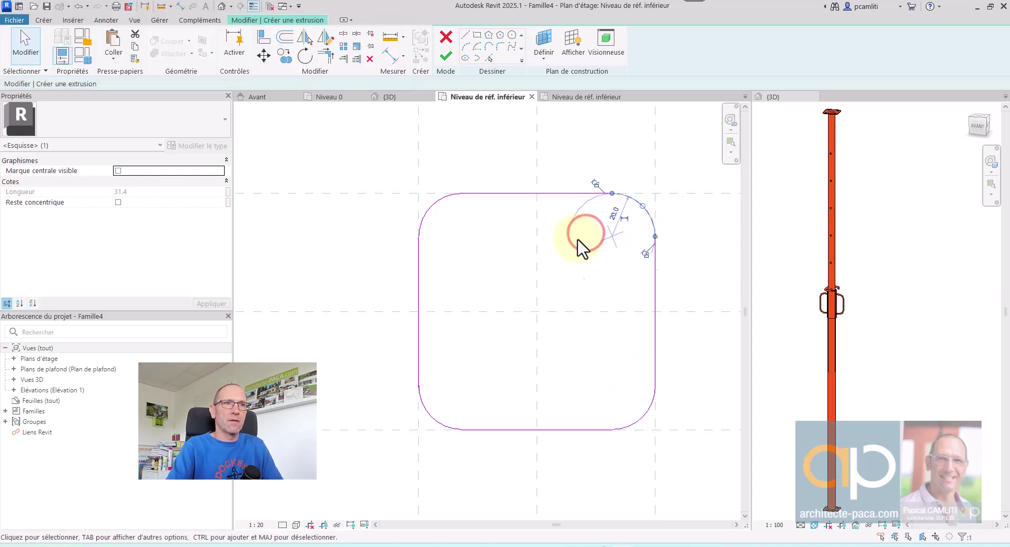
{"action": "left_click", "coordinate": [427, 207]}
{"action": "left_click", "coordinate": [565, 286]}
- Draw a small hole circle of about 2.8 mm radius inside the upper-left corner of the plate sketch
{"action": "left_click", "coordinate": [512, 35]}
{"action": "scroll", "coordinate": [450, 214], "scroll_direction": "up", "scroll_amount": 1}
{"action": "left_click", "coordinate": [450, 222]}
{"action": "left_click", "coordinate": [454, 230]}
{"action": "scroll", "coordinate": [461, 246], "scroll_direction": "up", "scroll_amount": 2}
{"action": "key", "text": "Escape"}
{"action": "middle_click_drag", "start_coordinate": [499, 246], "coordinate": [395, 245]}
{"action": "scroll", "coordinate": [384, 246], "scroll_direction": "down", "scroll_amount": 3}
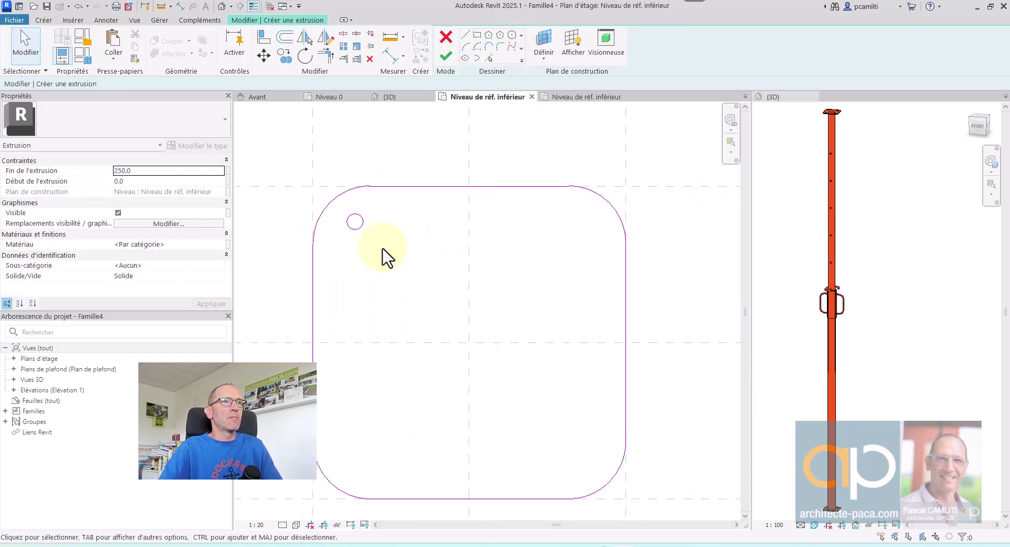
- Make the centre mark of the small hole circle visible
{"action": "left_click", "coordinate": [348, 226]}
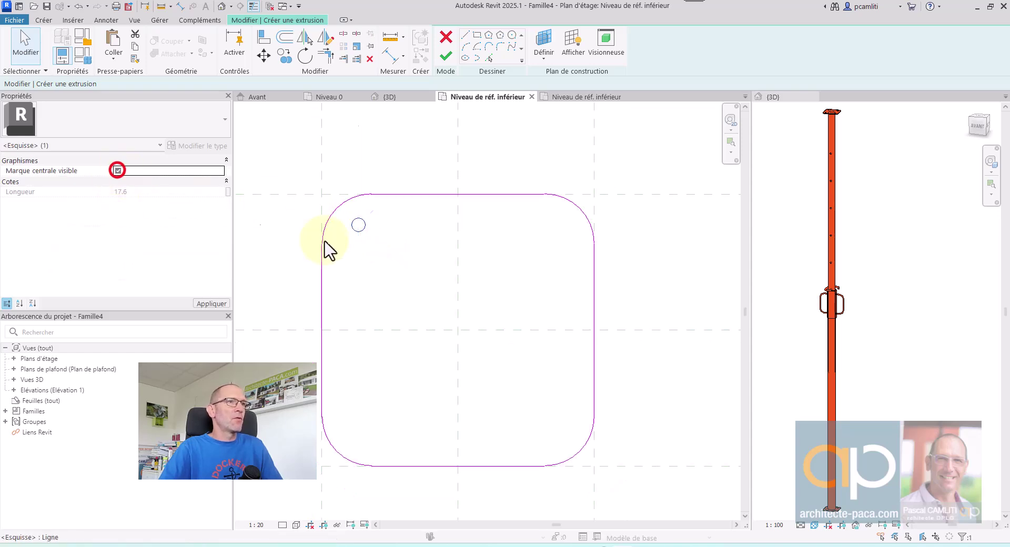
{"action": "key", "text": "Escape"}
{"action": "middle_click_drag", "start_coordinate": [392, 248], "coordinate": [433, 266]}
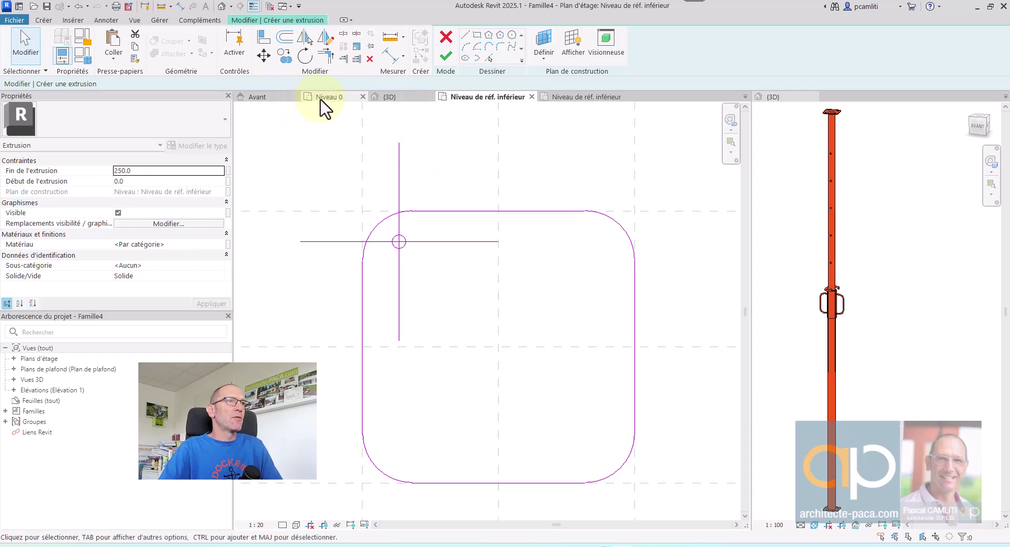
- Compare with the finished prop family's plan and front views, and make the upper-left corner arc's centre mark visible
{"action": "left_click", "coordinate": [574, 98]}
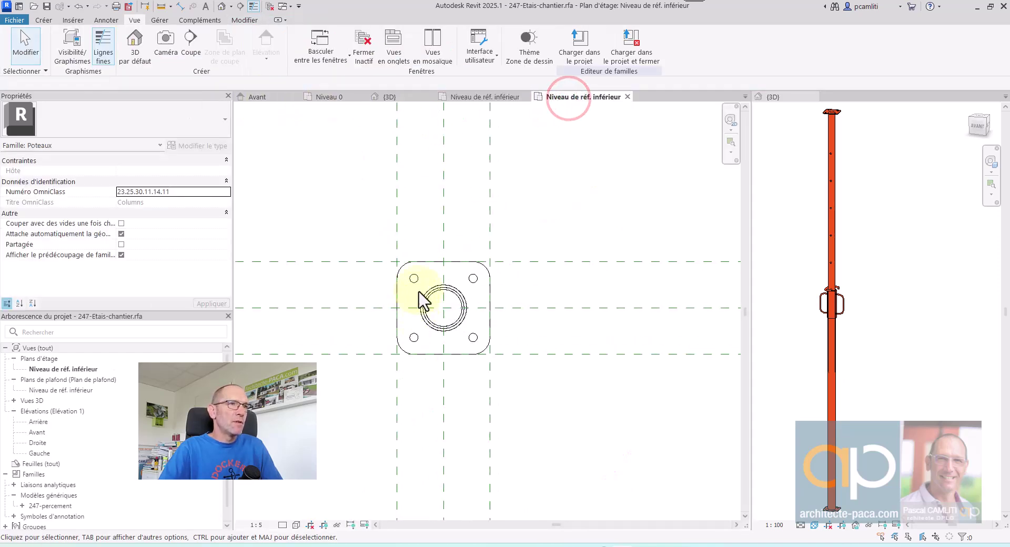
{"action": "left_click", "coordinate": [258, 96]}
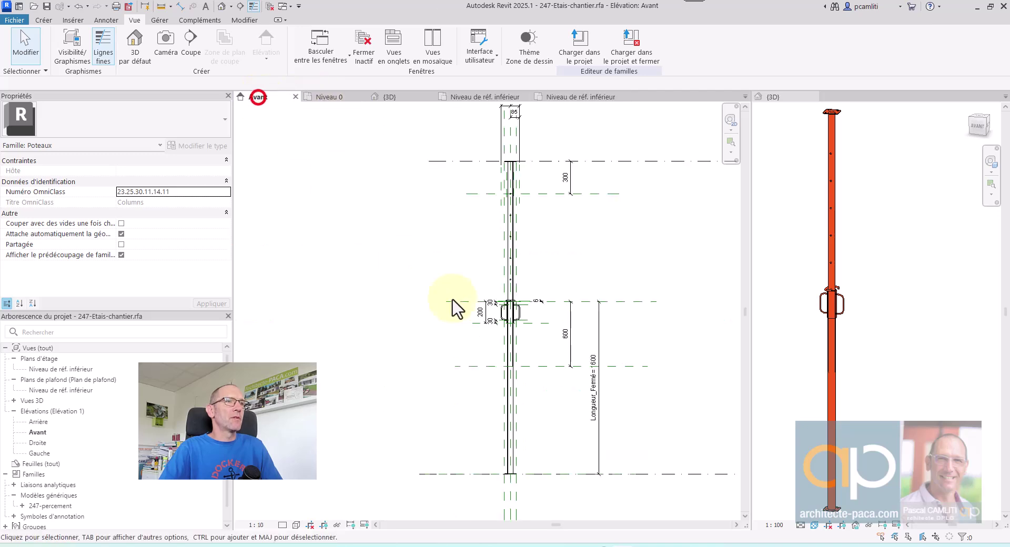
{"action": "left_click", "coordinate": [495, 97]}
{"action": "left_click", "coordinate": [399, 242]}
{"action": "scroll", "coordinate": [412, 254], "scroll_direction": "up", "scroll_amount": 2}
{"action": "left_click", "coordinate": [416, 236]}
{"action": "left_click", "coordinate": [390, 203]}
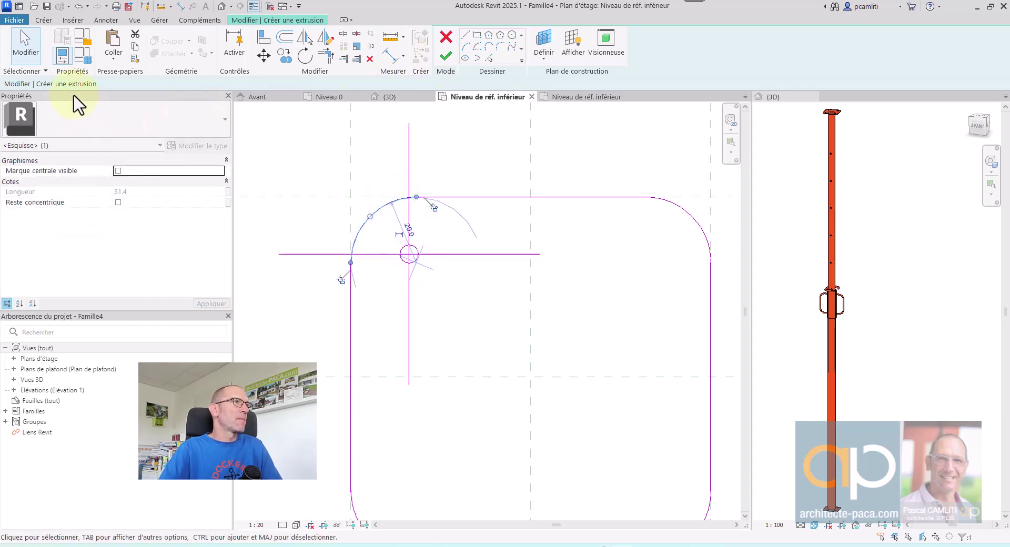
{"action": "left_click", "coordinate": [117, 171]}
{"action": "scroll", "coordinate": [408, 258], "scroll_direction": "up", "scroll_amount": 2}
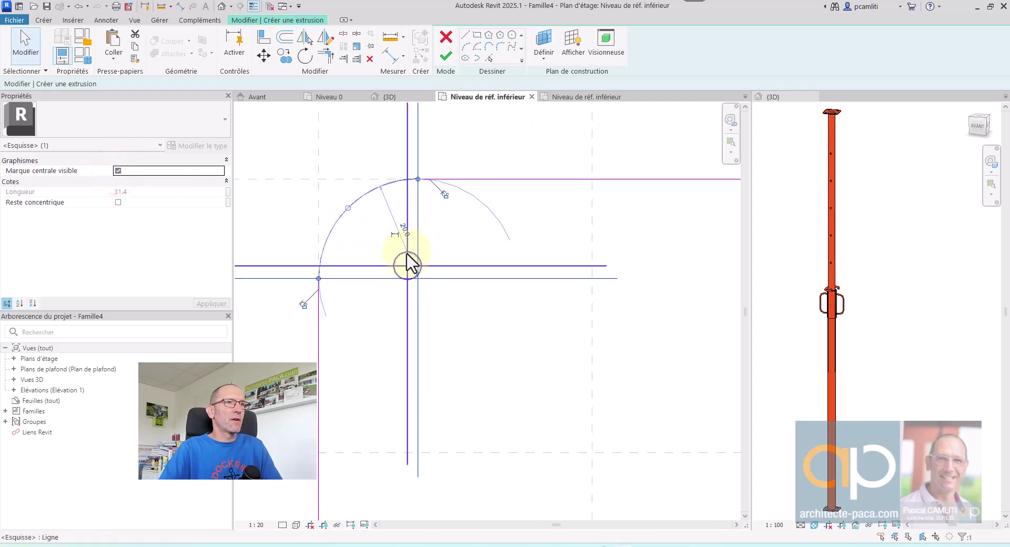
- Move and align the hole circle so its centre coincides with the centre of the upper-left corner arc
{"action": "left_click_drag", "start_coordinate": [428, 271], "coordinate": [476, 282]}
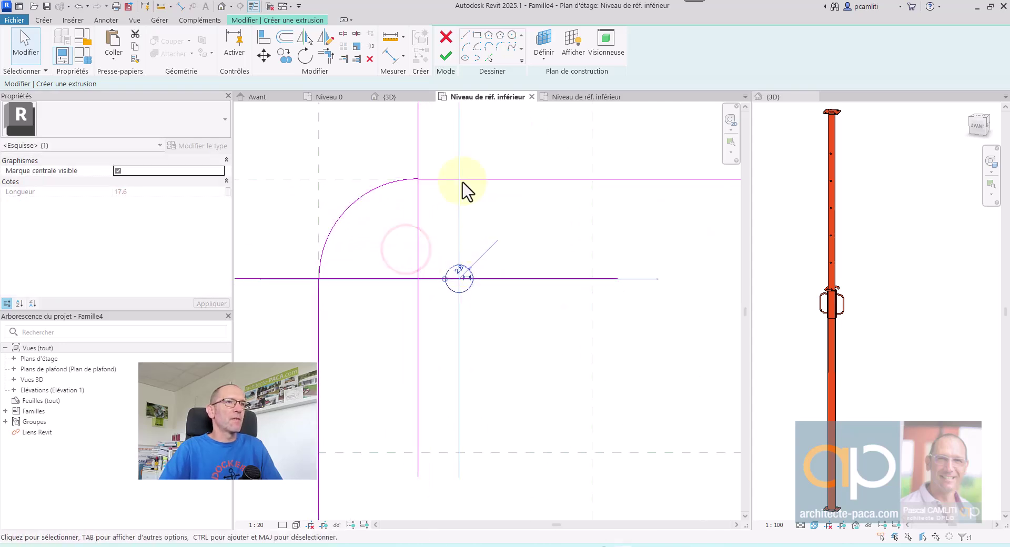
{"action": "left_click", "coordinate": [261, 41]}
{"action": "left_click", "coordinate": [418, 236]}
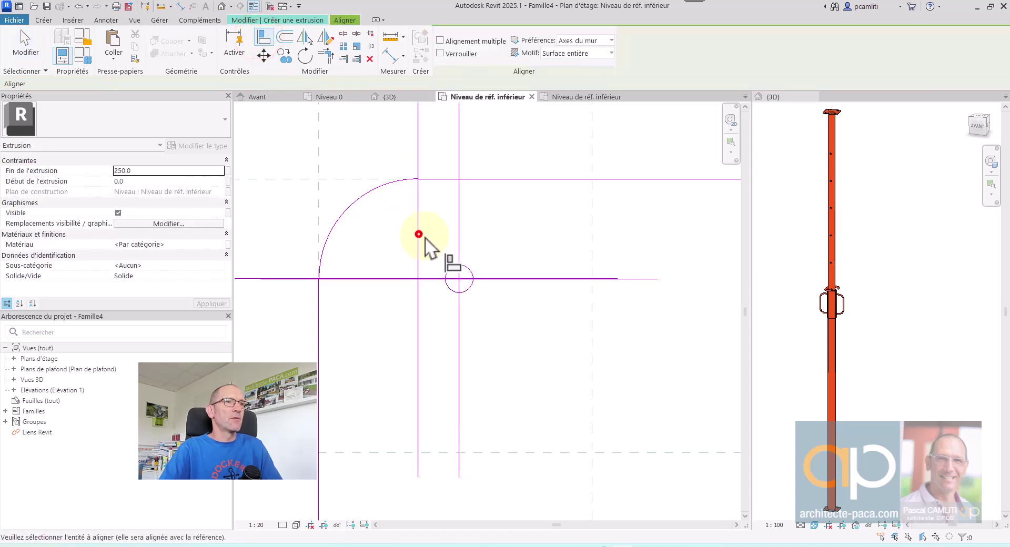
{"action": "left_click", "coordinate": [459, 247]}
{"action": "key", "text": "Escape"}
{"action": "scroll", "coordinate": [493, 286], "scroll_direction": "down", "scroll_amount": 3}
{"action": "scroll", "coordinate": [473, 279], "scroll_direction": "up", "scroll_amount": 3}
- Mirror a copy of the hole circle about the vertical central reference plane
{"action": "left_click", "coordinate": [434, 256]}
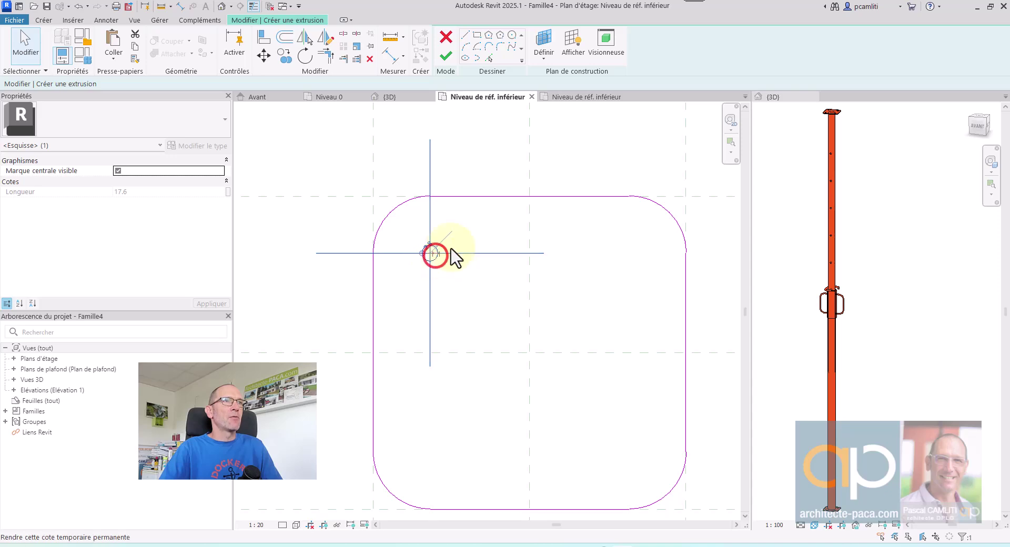
{"action": "left_click", "coordinate": [308, 37]}
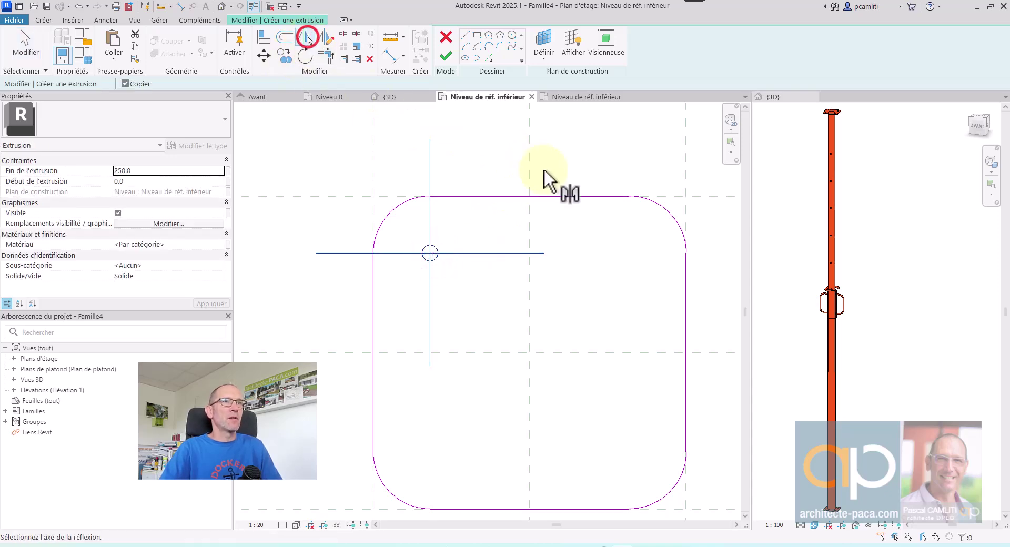
{"action": "left_click", "coordinate": [530, 174]}
{"action": "mouse_move", "coordinate": [541, 185]}
{"action": "middle_mouse_down"}
{"action": "mouse_move", "coordinate": [566, 138]}
{"action": "mouse_move", "coordinate": [556, 128]}
{"action": "middle_mouse_up"}
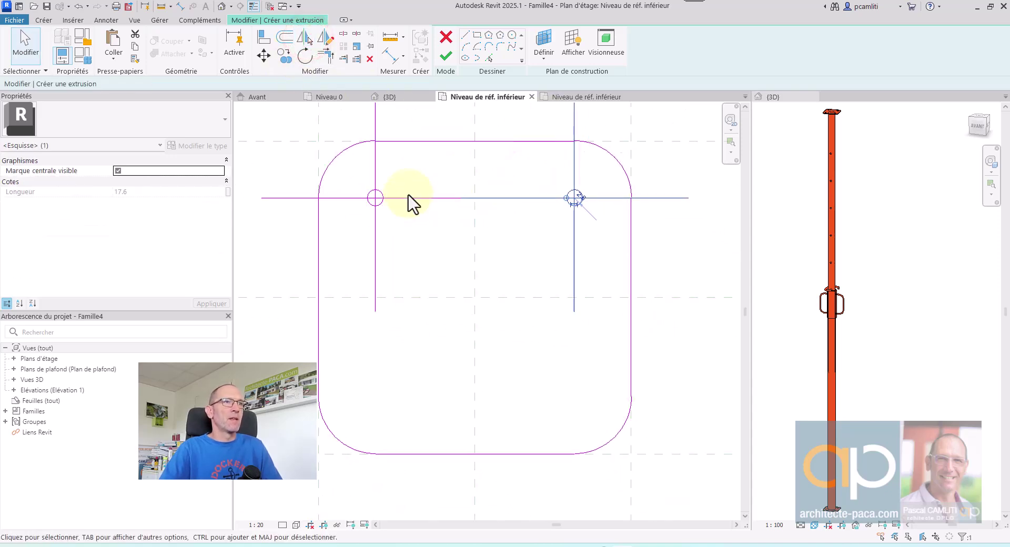
- Set the radius of both upper hole circles to 3 mm
{"action": "left_click", "coordinate": [381, 203]}
{"action": "scroll", "coordinate": [381, 211], "scroll_direction": "up", "scroll_amount": 5}
{"action": "type", "text": "3"}
{"action": "key", "text": "Return"}
{"action": "scroll", "coordinate": [420, 187], "scroll_direction": "down", "scroll_amount": 5}
{"action": "scroll", "coordinate": [591, 246], "scroll_direction": "up", "scroll_amount": 2}
{"action": "left_click", "coordinate": [585, 228]}
{"action": "scroll", "coordinate": [585, 227], "scroll_direction": "up", "scroll_amount": 2}
{"action": "left_click", "coordinate": [579, 216]}
{"action": "type", "text": "3"}
{"action": "key", "text": "Return"}
{"action": "scroll", "coordinate": [579, 218], "scroll_direction": "down", "scroll_amount": 4}
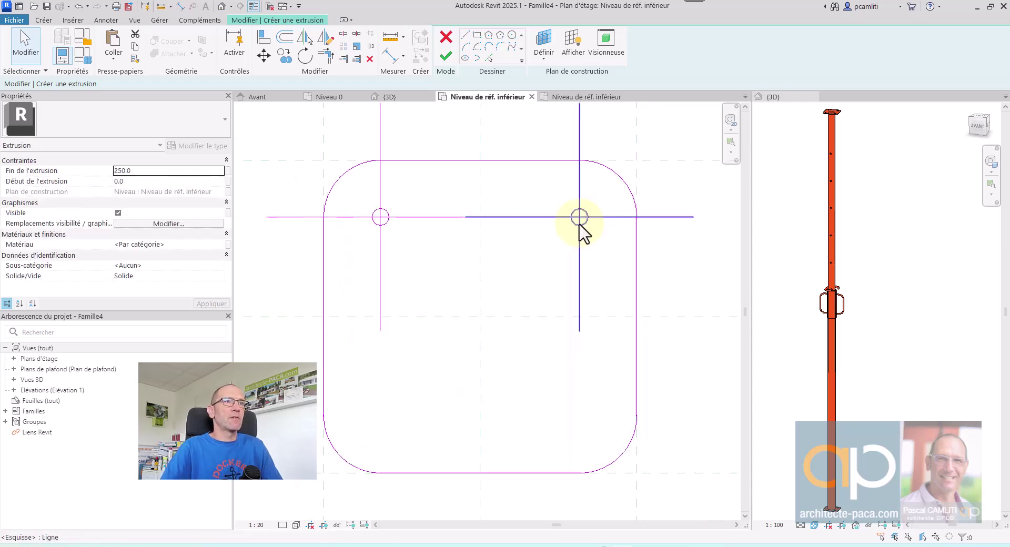
- Mirror copies of both upper hole circles about the horizontal central reference plane
{"action": "left_click", "coordinate": [483, 223]}
{"action": "left_click", "coordinate": [576, 223], "text": "ctrl"}
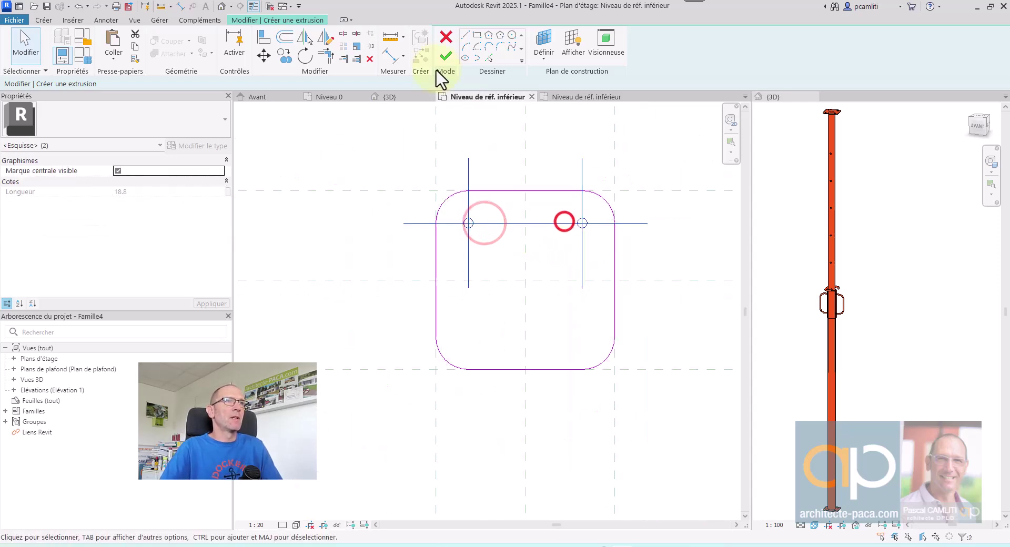
{"action": "left_click", "coordinate": [306, 39]}
{"action": "left_click", "coordinate": [550, 280]}
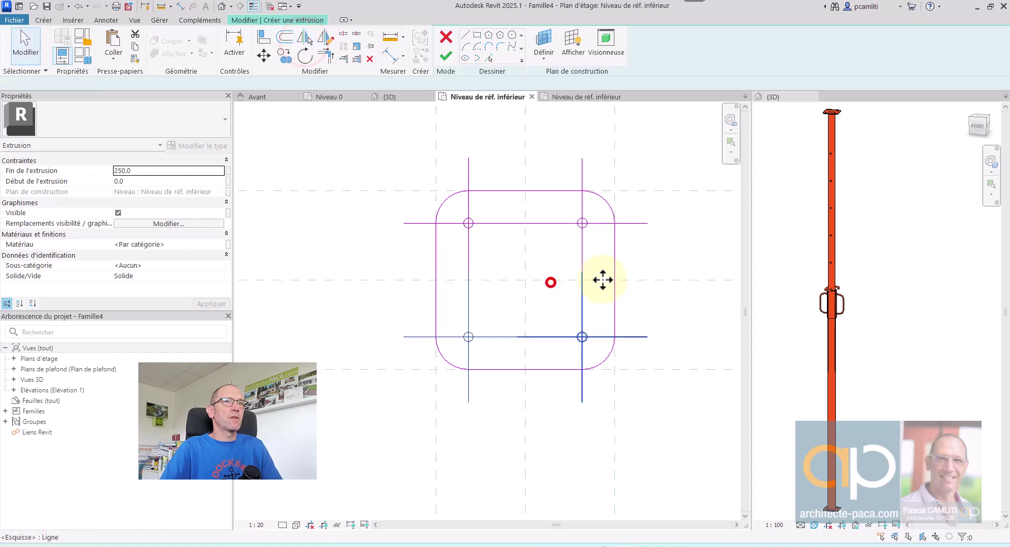
{"action": "key", "text": "Escape"}
{"action": "middle_click_drag", "start_coordinate": [681, 294], "coordinate": [626, 286]}
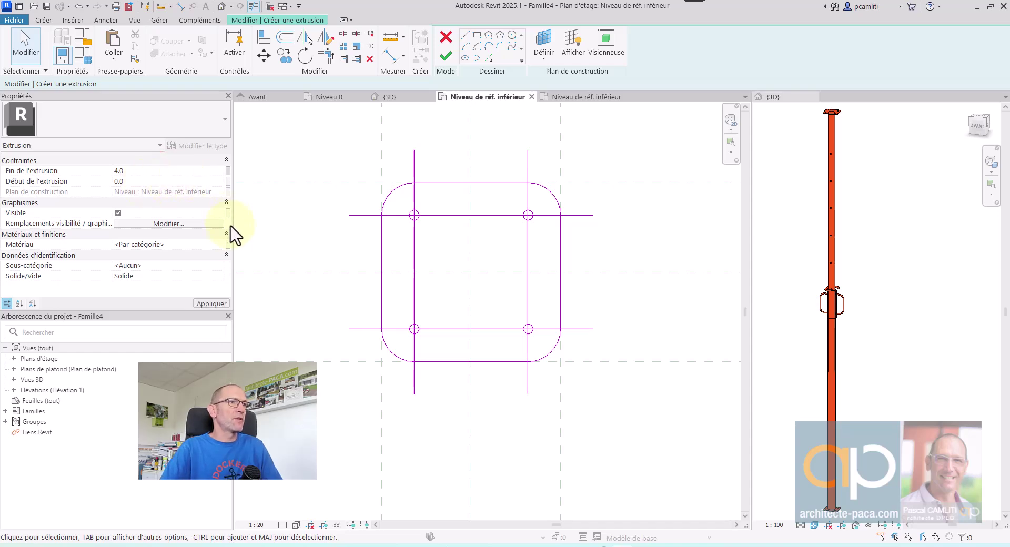
- Set the extrusion end to 4 mm and link its material to a new type parameter named Materiau_etais
{"action": "left_click", "coordinate": [229, 244]}
{"action": "left_click", "coordinate": [429, 344]}
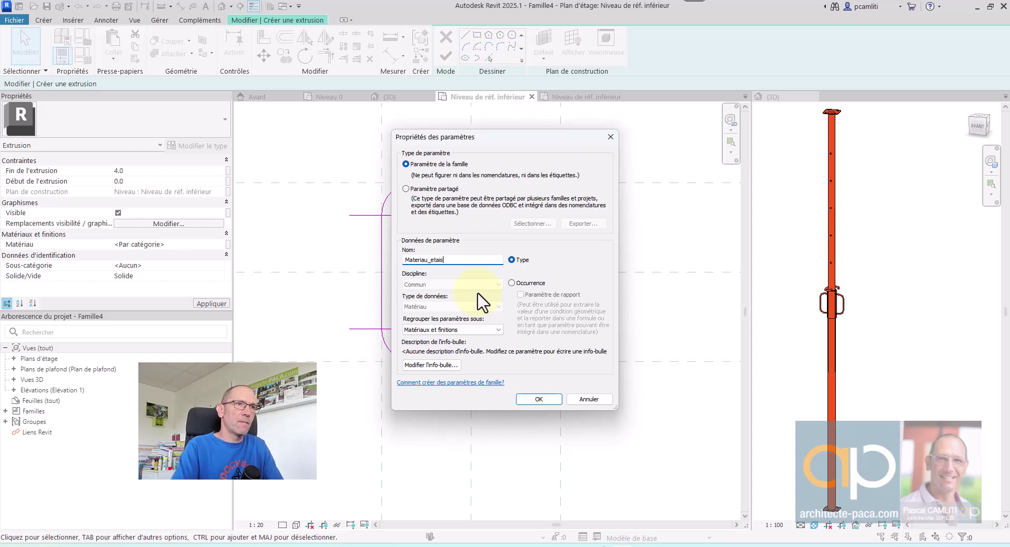
{"action": "left_click", "coordinate": [538, 401]}
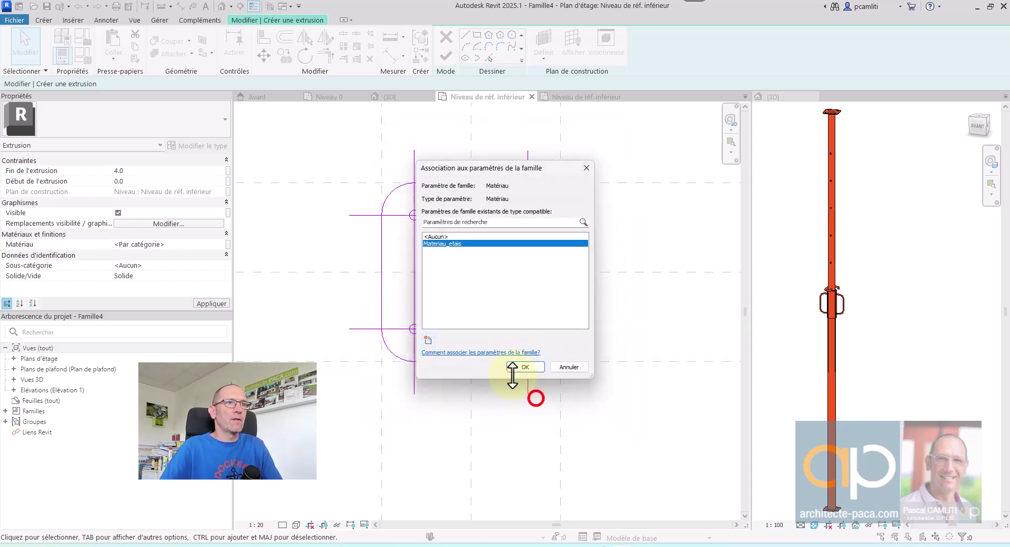
{"action": "left_click", "coordinate": [526, 366]}
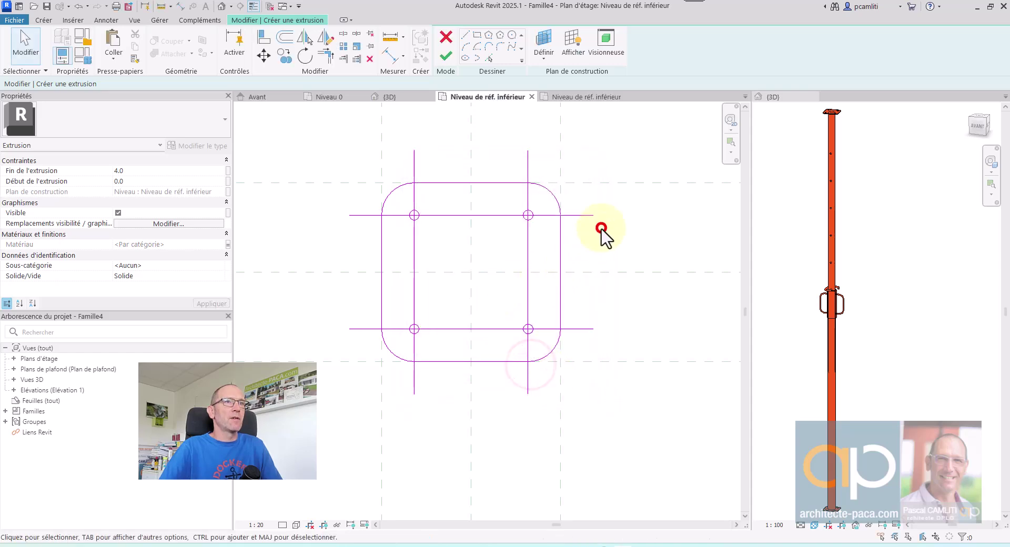
- Finish the base plate extrusion in the 3D view and orbit around the plate to inspect it
{"action": "key", "text": "3"}
{"action": "key", "text": "d"}
{"action": "scroll", "coordinate": [526, 327], "scroll_direction": "up", "scroll_amount": 2}
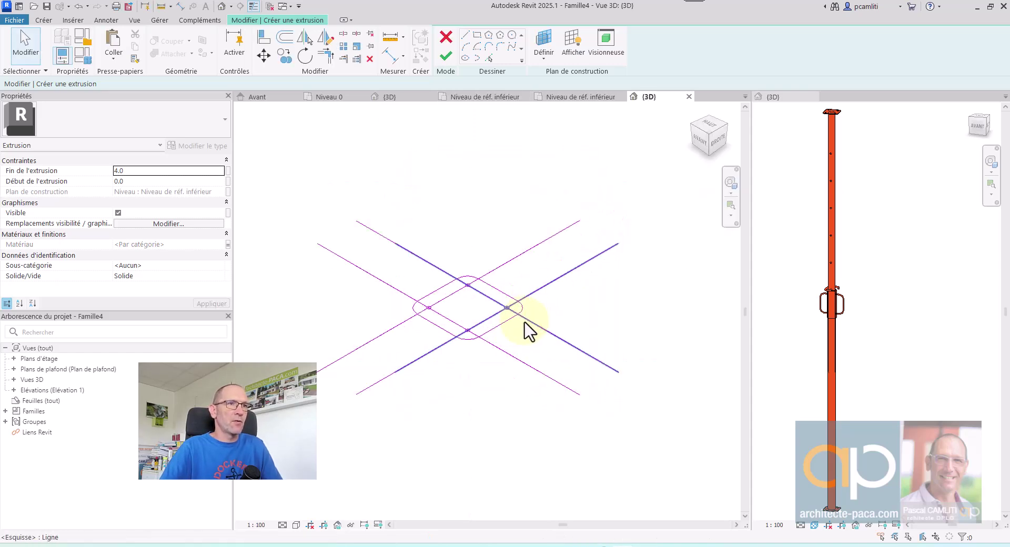
{"action": "left_click", "coordinate": [446, 56]}
{"action": "mouse_move", "coordinate": [559, 263]}
{"action": "middle_mouse_down", "text": "shift"}
{"action": "mouse_move", "coordinate": [562, 300]}
{"action": "mouse_move", "coordinate": [583, 280]}
{"action": "mouse_move", "coordinate": [651, 286]}
{"action": "mouse_move", "coordinate": [440, 253]}
{"action": "mouse_move", "coordinate": [558, 269]}
{"action": "middle_mouse_up", "text": "shift"}
{"action": "left_click", "coordinate": [634, 269]}
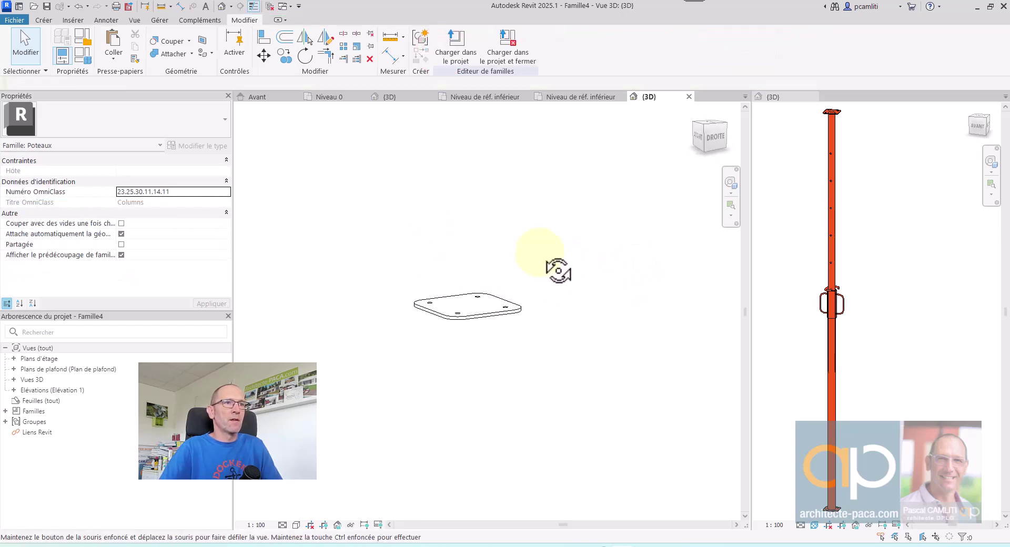
- In the Avant elevation, set the elevation of Niveau de réf. supérieur to 2900 mm
{"action": "double_click", "coordinate": [90, 390]}
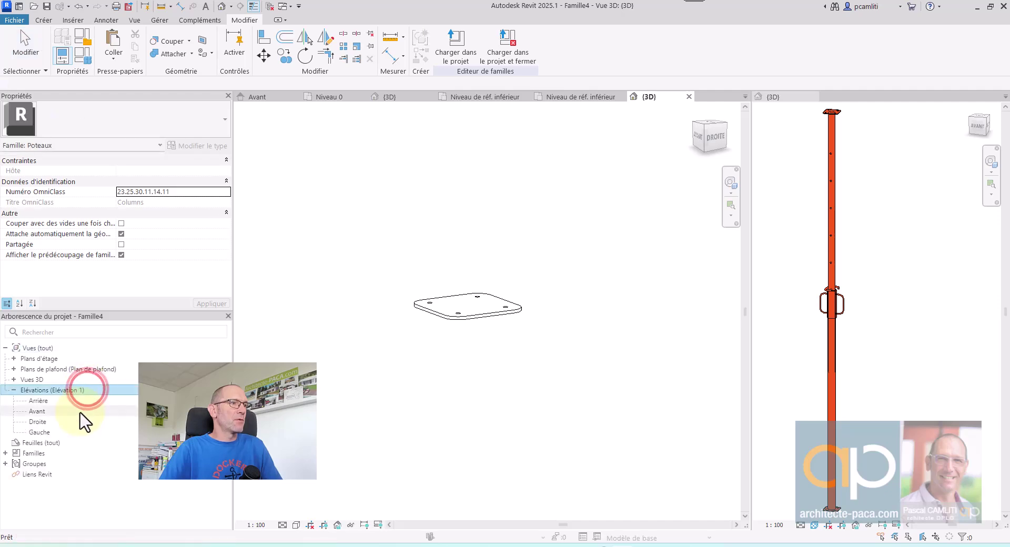
{"action": "double_click", "coordinate": [79, 412]}
{"action": "scroll", "coordinate": [448, 332], "scroll_direction": "down", "scroll_amount": 3}
{"action": "scroll", "coordinate": [490, 225], "scroll_direction": "up", "scroll_amount": 2}
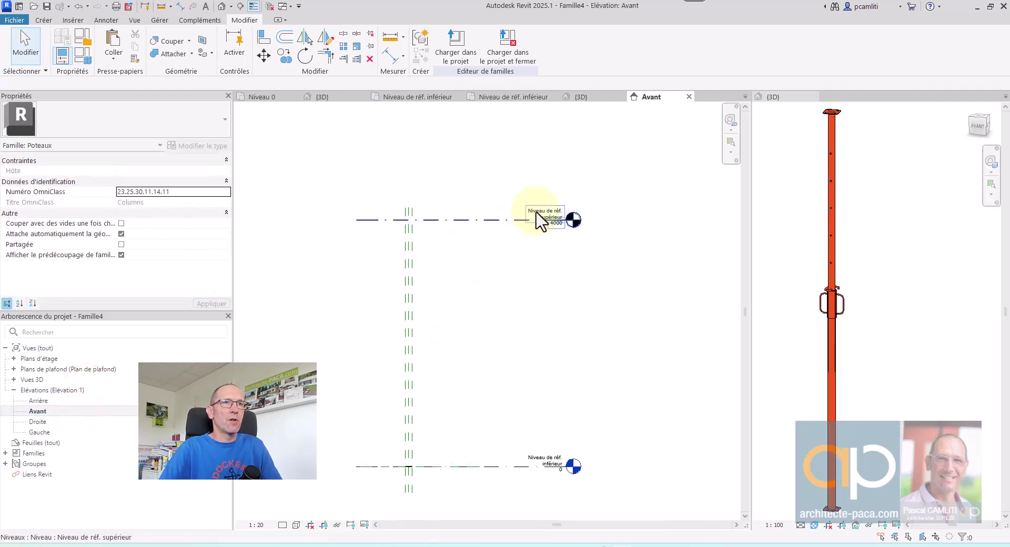
{"action": "scroll", "coordinate": [514, 241], "scroll_direction": "up", "scroll_amount": 1}
{"action": "left_click", "coordinate": [576, 226]}
{"action": "left_click", "coordinate": [560, 225]}
{"action": "type", "text": "29"}
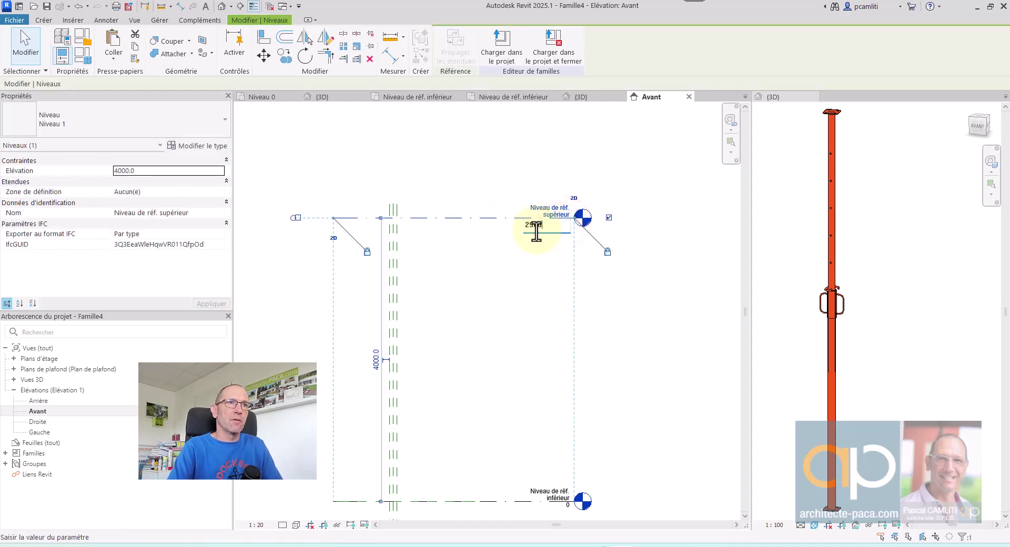
{"action": "type", "text": "00"}
{"action": "key", "text": "Return"}
{"action": "left_click", "coordinate": [510, 334]}
{"action": "middle_click_drag", "start_coordinate": [488, 435], "coordinate": [521, 370]}
{"action": "scroll", "coordinate": [454, 463], "scroll_direction": "up", "scroll_amount": 2}
{"action": "scroll", "coordinate": [429, 451], "scroll_direction": "up", "scroll_amount": 5}
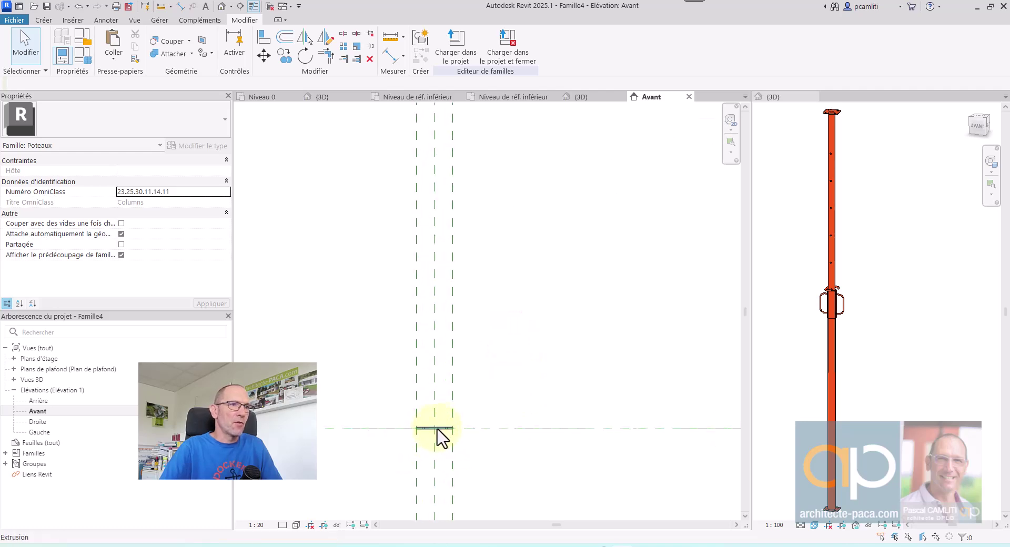
{"action": "scroll", "coordinate": [520, 374], "scroll_direction": "down", "scroll_amount": 3}
{"action": "scroll", "coordinate": [518, 371], "scroll_direction": "down", "scroll_amount": 3}
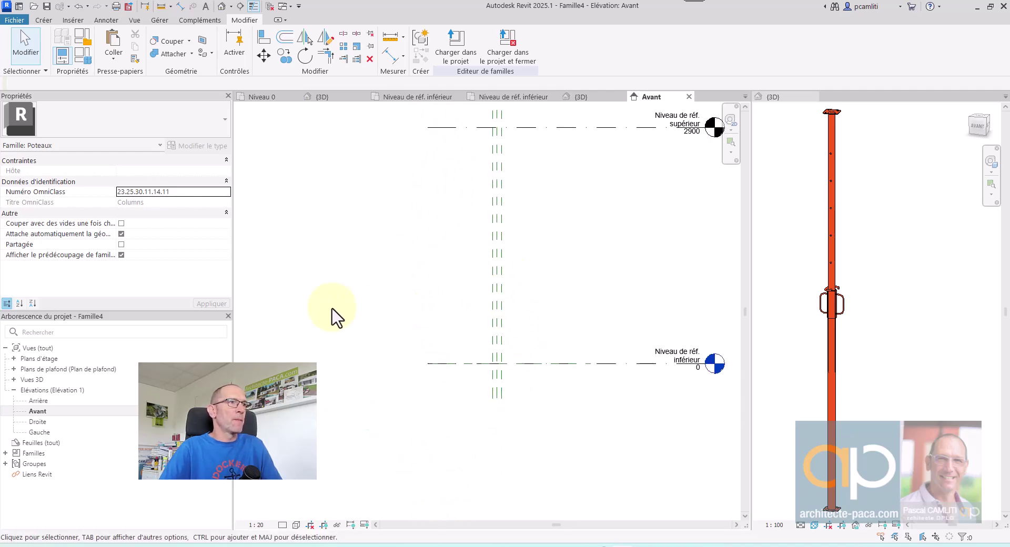
- Edit the base plate's extrusion sketch in the Niveau de réf. inférieur floor plan and copy all its lines to the clipboard
{"action": "double_click", "coordinate": [79, 361]}
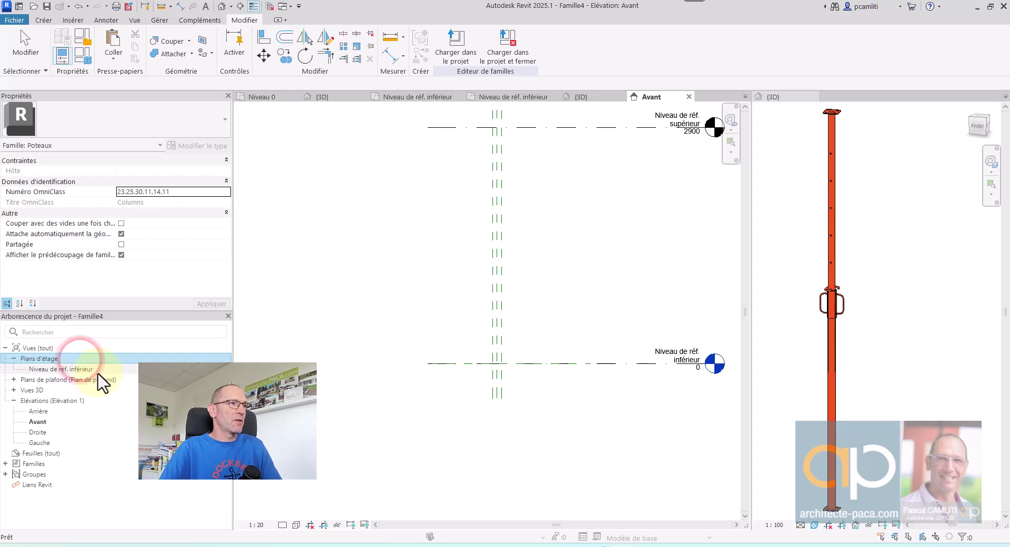
{"action": "double_click", "coordinate": [98, 373]}
{"action": "double_click", "coordinate": [90, 379]}
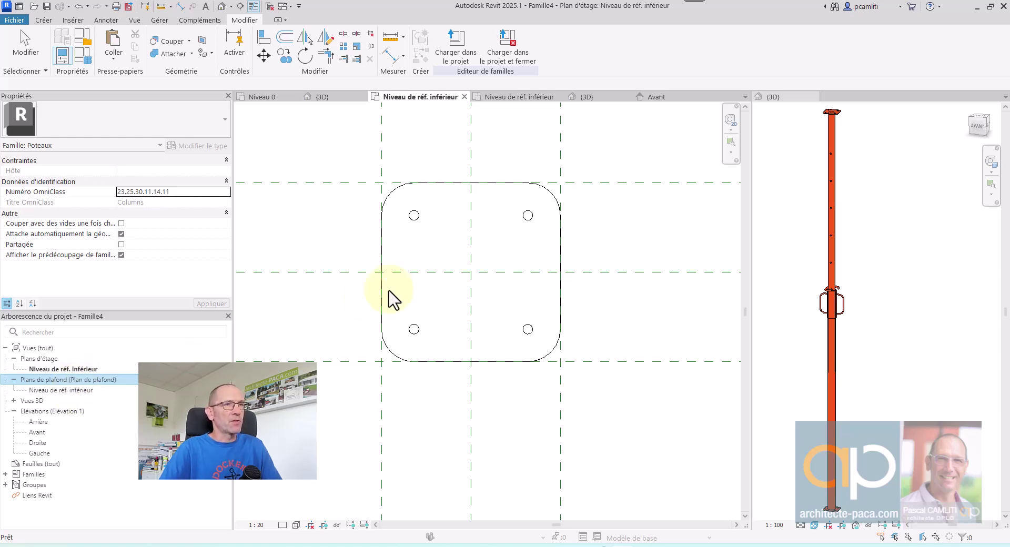
{"action": "left_click", "coordinate": [419, 219]}
{"action": "left_click", "coordinate": [396, 190]}
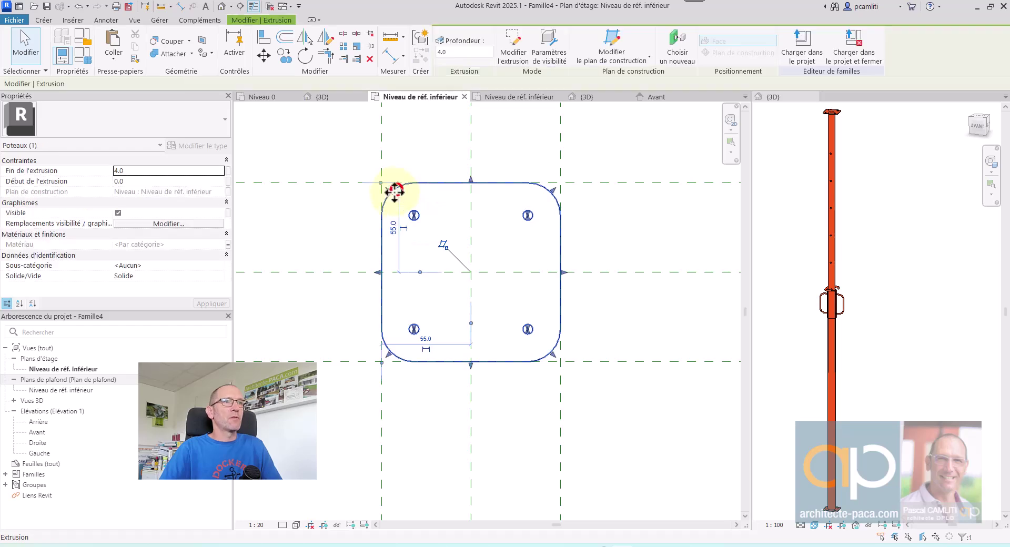
{"action": "left_click", "coordinate": [513, 47]}
{"action": "left_click_drag", "start_coordinate": [339, 149], "coordinate": [622, 406]}
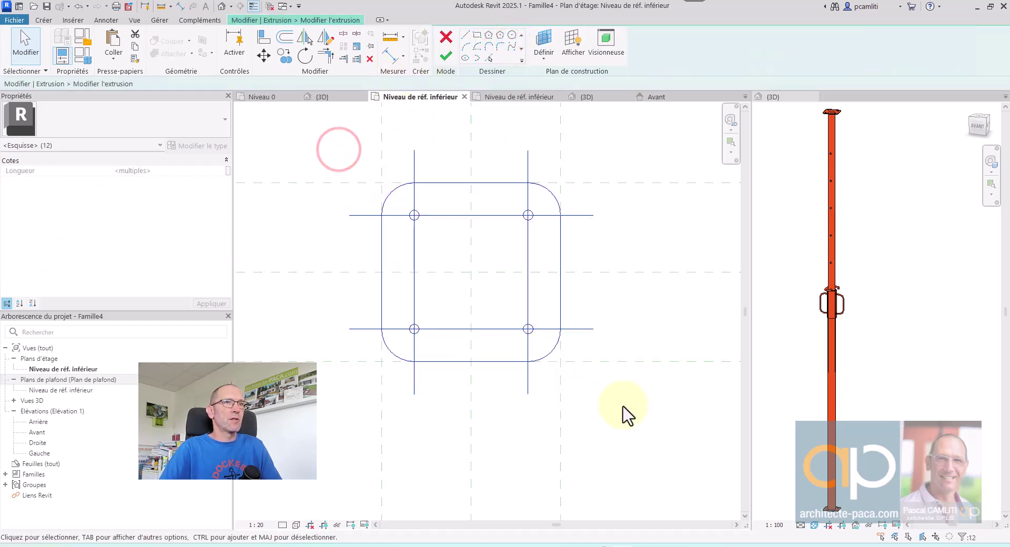
{"action": "left_click", "coordinate": [136, 47]}
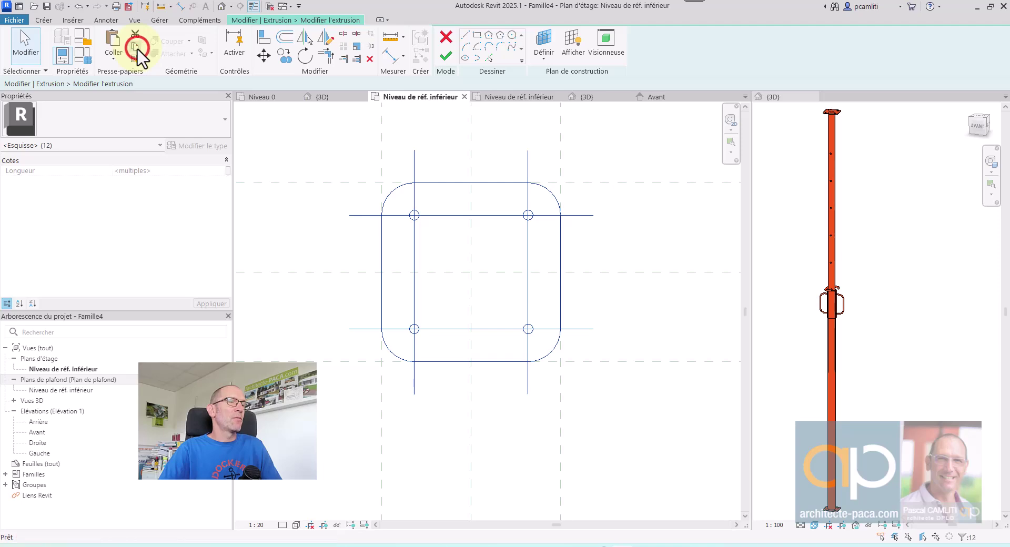
- In the Niveau de réf. inférieur ceiling plan, start an extrusion and paste the copied plate sketch aligned to the current view
{"action": "double_click", "coordinate": [105, 389]}
{"action": "left_click", "coordinate": [445, 56]}
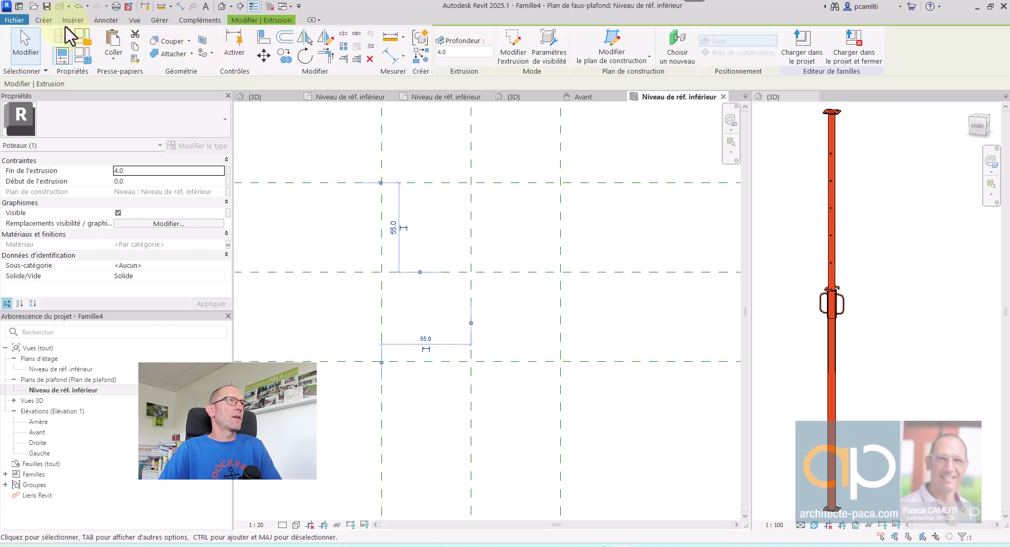
{"action": "left_click", "coordinate": [44, 20]}
{"action": "left_click", "coordinate": [108, 39]}
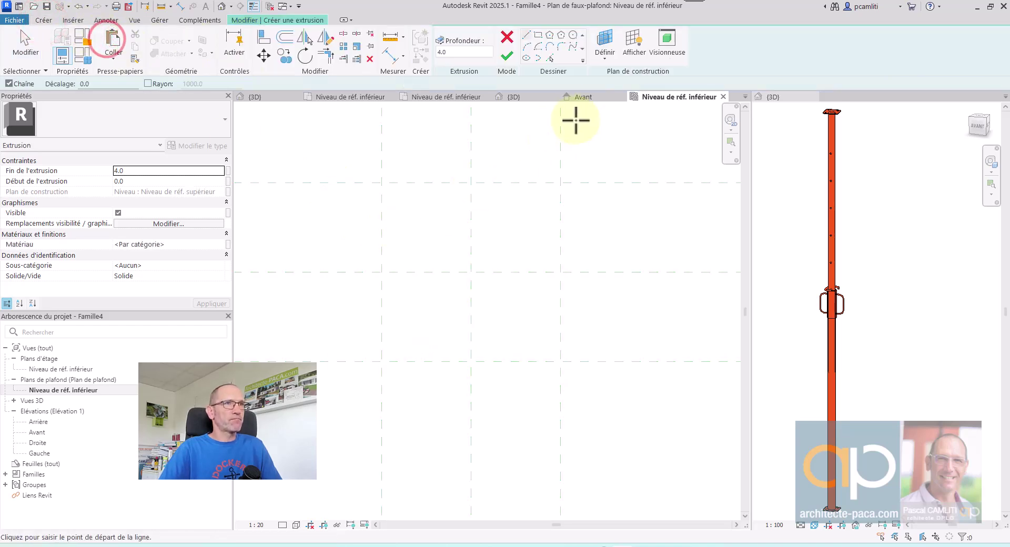
{"action": "left_click", "coordinate": [114, 57]}
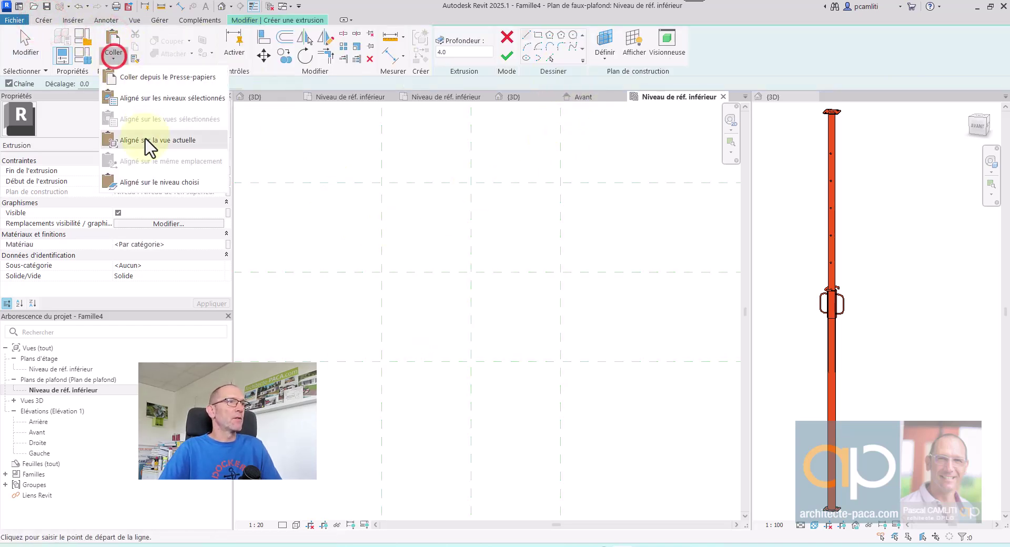
{"action": "left_click", "coordinate": [147, 140]}
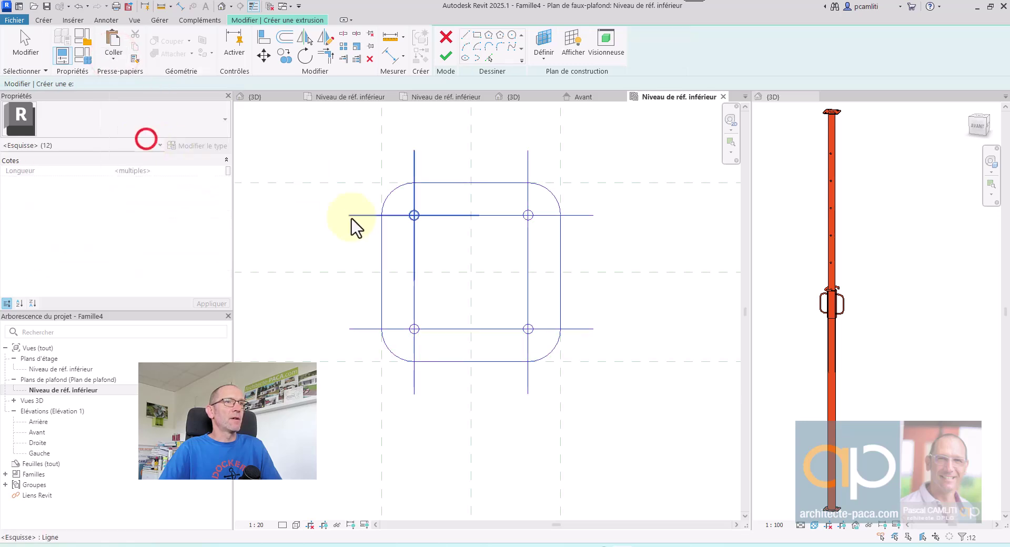
{"action": "left_click", "coordinate": [629, 249]}
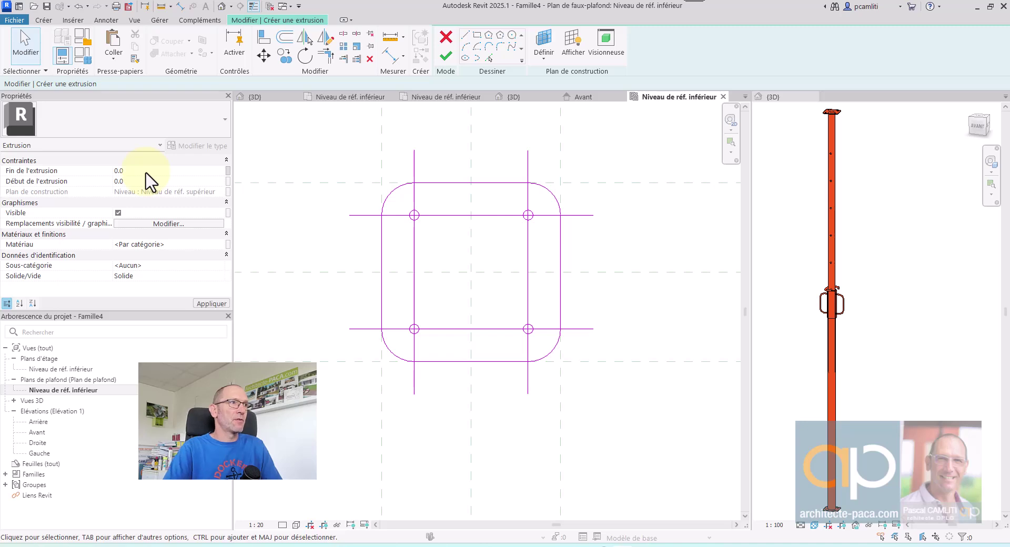
- Extrude the top plate from -4 to 0 mm with its material linked to Materiau_etais, and finish the extrusion
{"action": "left_click", "coordinate": [228, 244]}
{"action": "left_click", "coordinate": [463, 243]}
{"action": "left_click", "coordinate": [527, 370]}
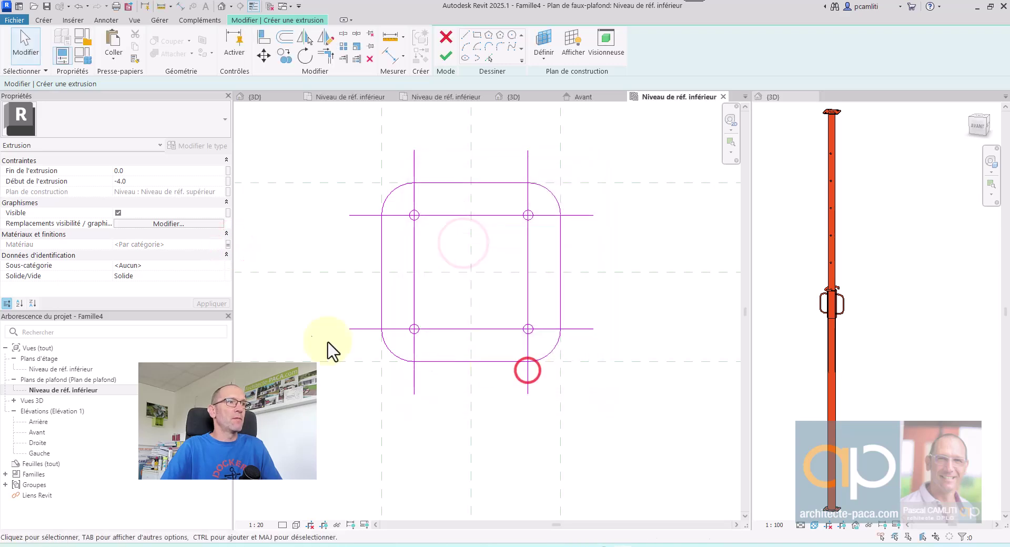
{"action": "left_click", "coordinate": [447, 55]}
{"action": "left_click", "coordinate": [635, 147]}
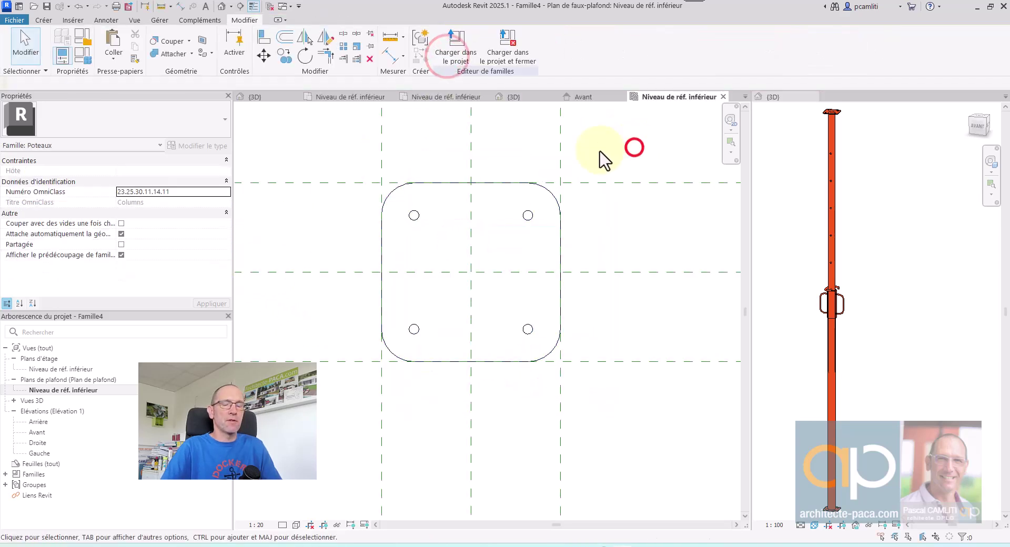
- Examine the base and top plates together in the 3D view
{"action": "key", "text": "3"}
{"action": "key", "text": "d"}
{"action": "scroll", "coordinate": [597, 200], "scroll_direction": "down", "scroll_amount": 5}
{"action": "middle_click_drag", "start_coordinate": [597, 202], "coordinate": [555, 316]}
{"action": "scroll", "coordinate": [541, 210], "scroll_direction": "up", "scroll_amount": 2}
{"action": "middle_click_drag", "start_coordinate": [547, 242], "coordinate": [493, 284]}
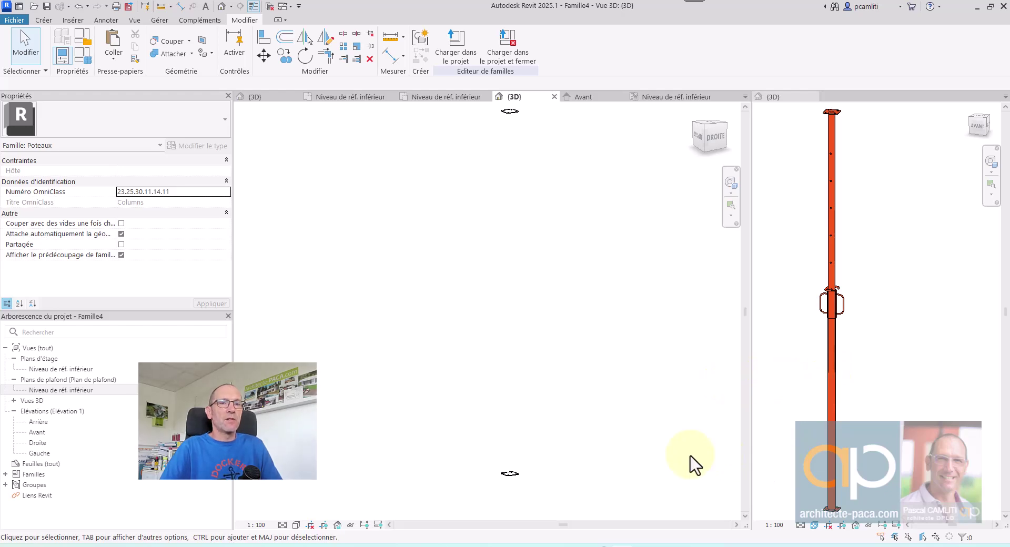
- Consult the prop catalogue image in the 247 - Poteau paramétrique folder for the outer tube's diameter and wall thickness
{"action": "mouse_move", "coordinate": [553, 546]}
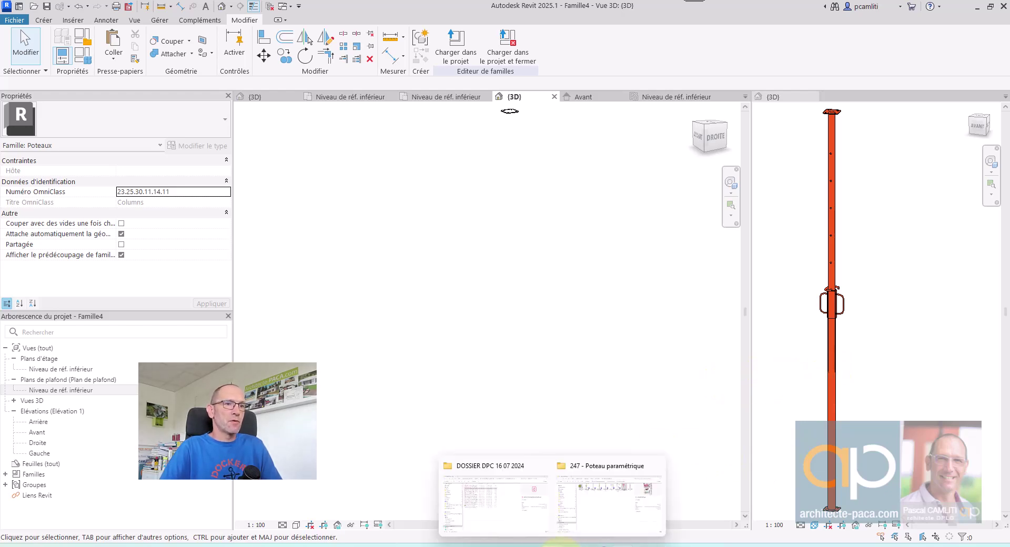
{"action": "left_click", "coordinate": [595, 513]}
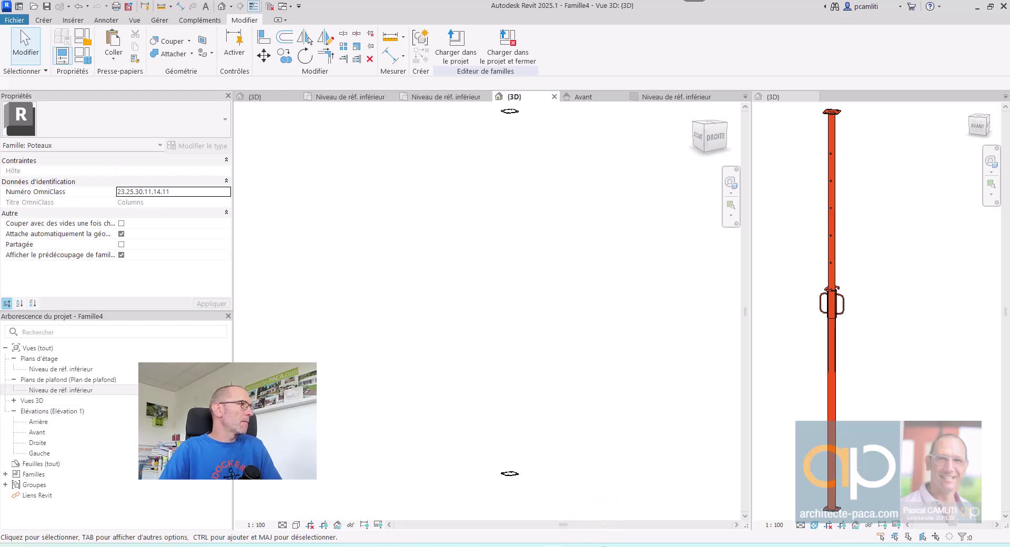
{"action": "scroll", "coordinate": [638, 385], "scroll_direction": "up", "scroll_amount": 4}
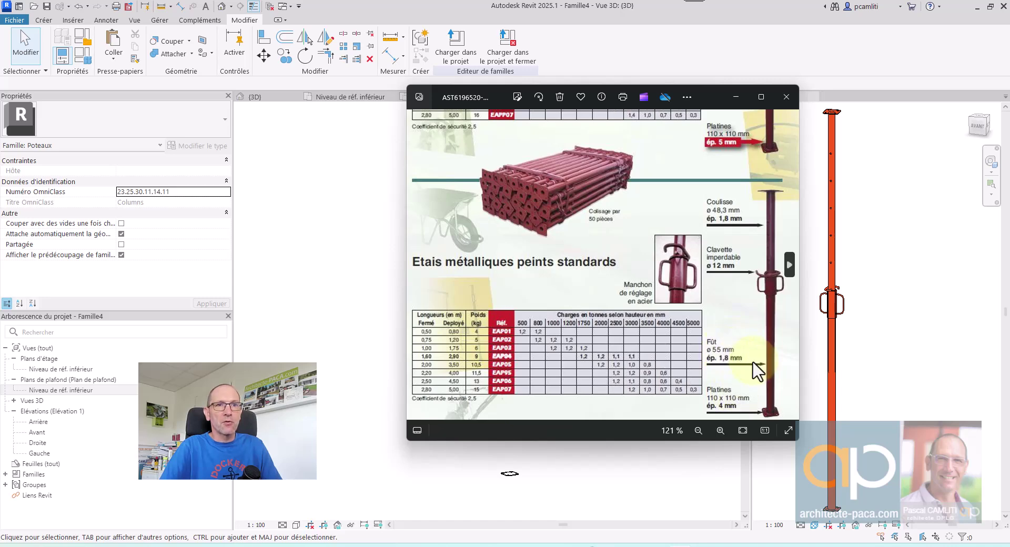
{"action": "left_click", "coordinate": [331, 314]}
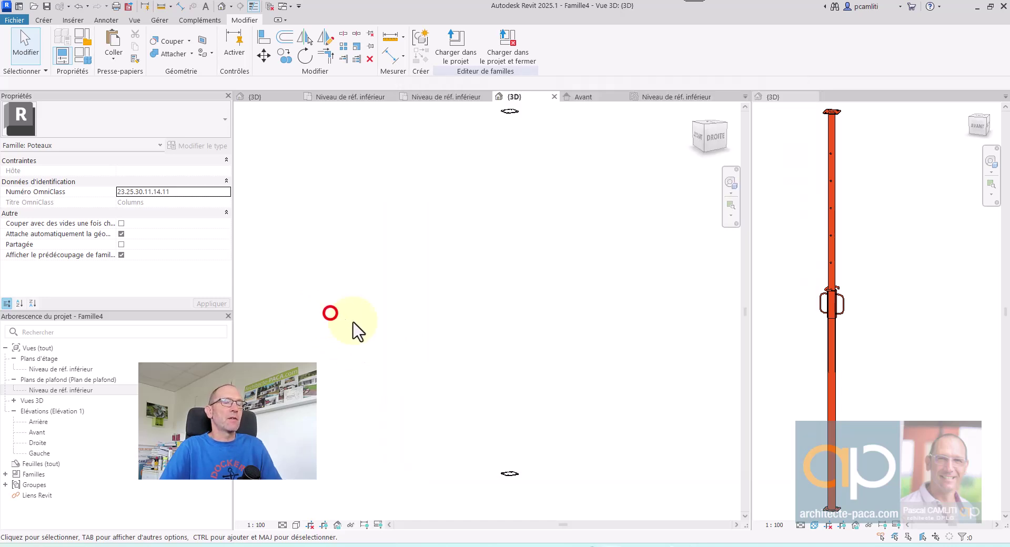
- Return to the Niveau de réf. inférieur floor plan and save the family as 247-Etais-chantier02 in the 247 - Poteau paramétrique folder
{"action": "left_click", "coordinate": [451, 99]}
{"action": "left_click", "coordinate": [354, 93]}
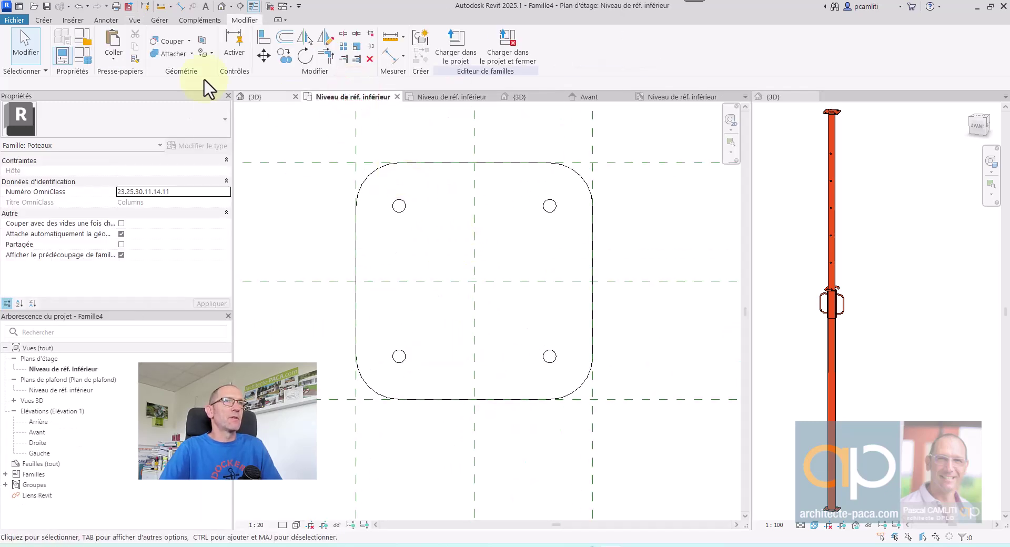
{"action": "left_click", "coordinate": [23, 24]}
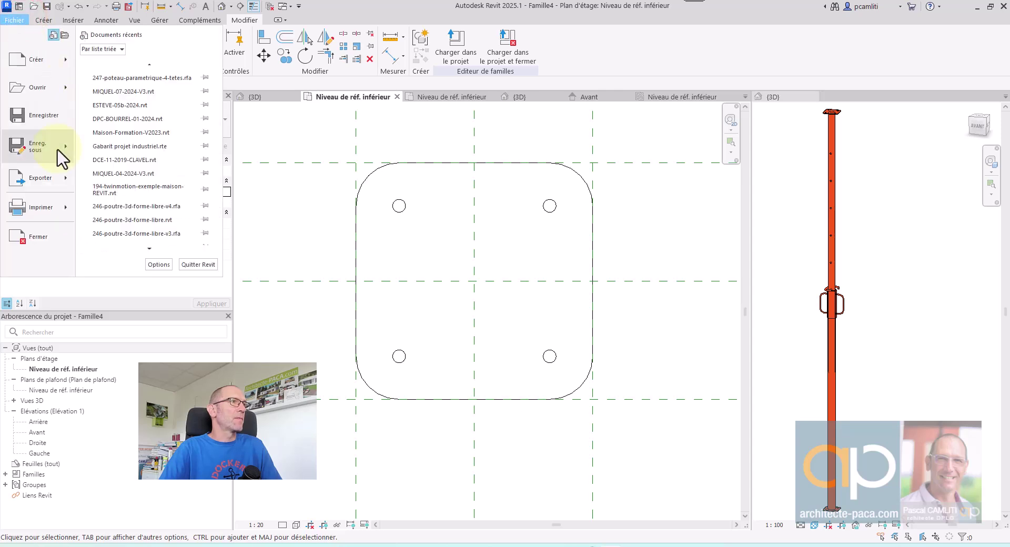
{"action": "left_click", "coordinate": [58, 153]}
{"action": "left_click", "coordinate": [126, 160]}
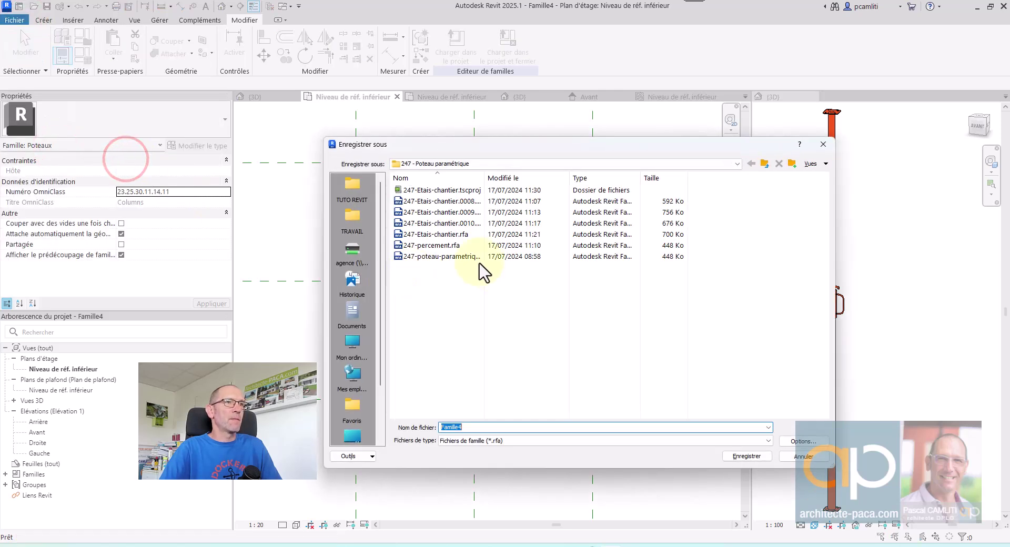
{"action": "type", "text": "247"}
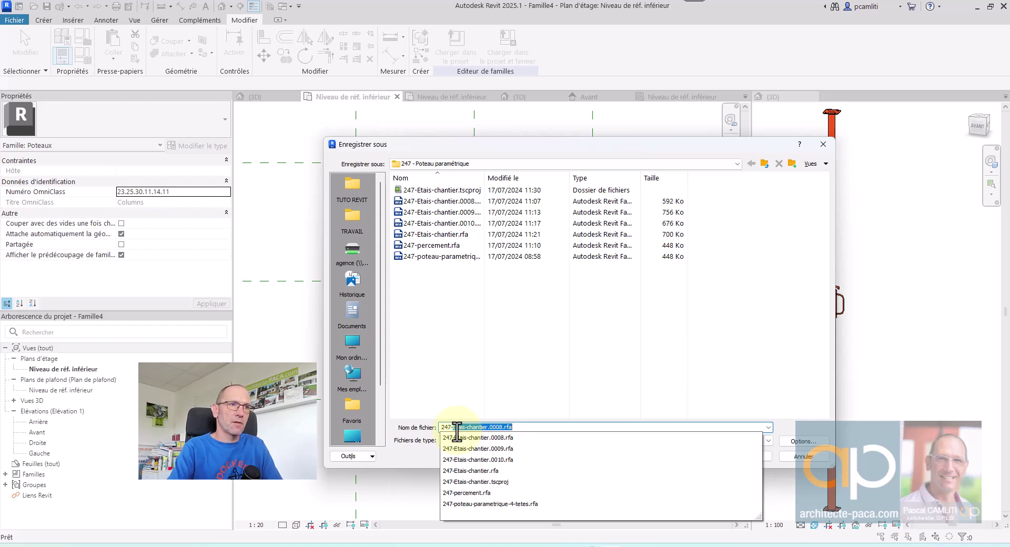
{"action": "type", "text": "-Etais-chantie"}
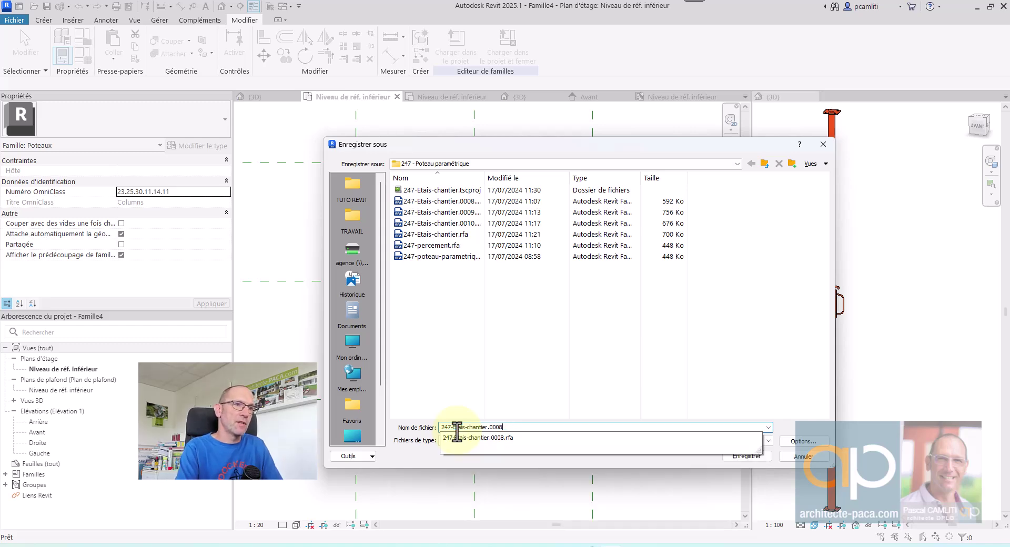
{"action": "type", "text": "r02"}
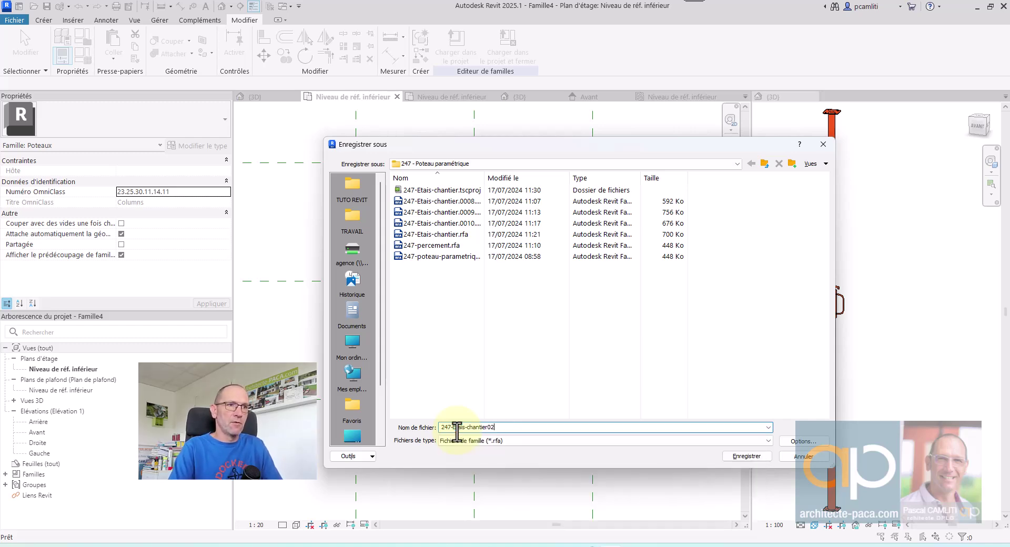
{"action": "key", "text": "Return"}
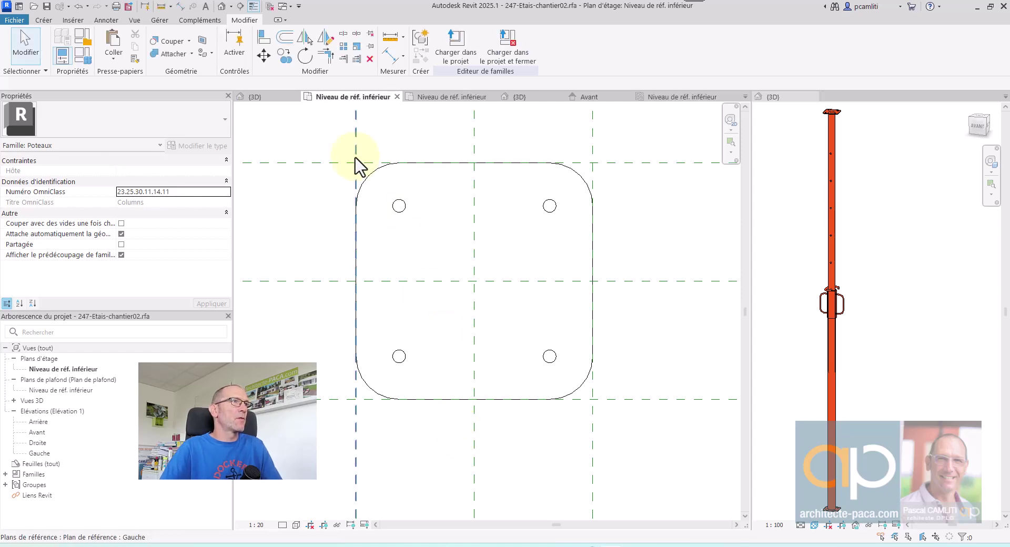
- Start a new extrusion and sketch a circle of about 37 mm radius centred on the intersection of the central reference planes
{"action": "left_click", "coordinate": [43, 20]}
{"action": "left_click", "coordinate": [110, 53]}
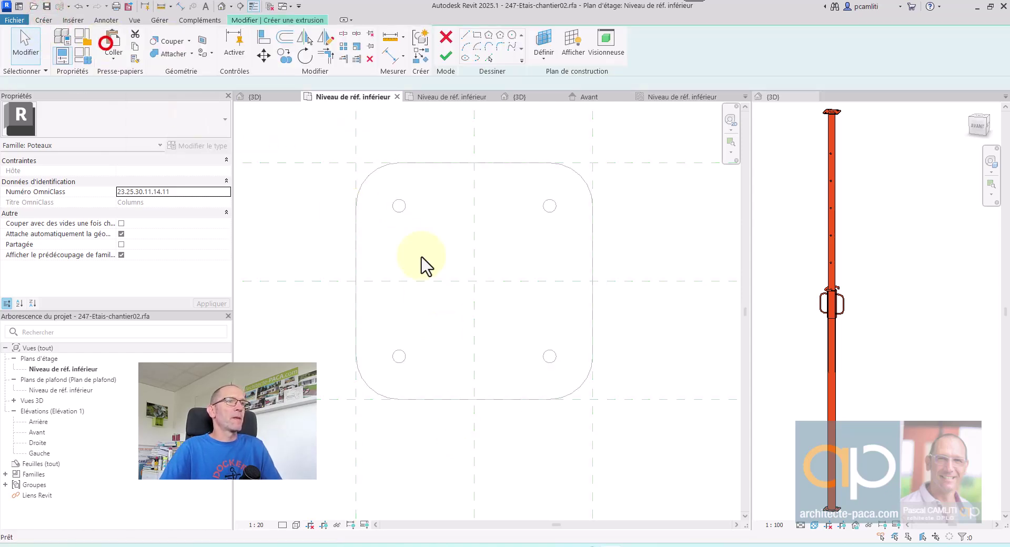
{"action": "left_click", "coordinate": [572, 34]}
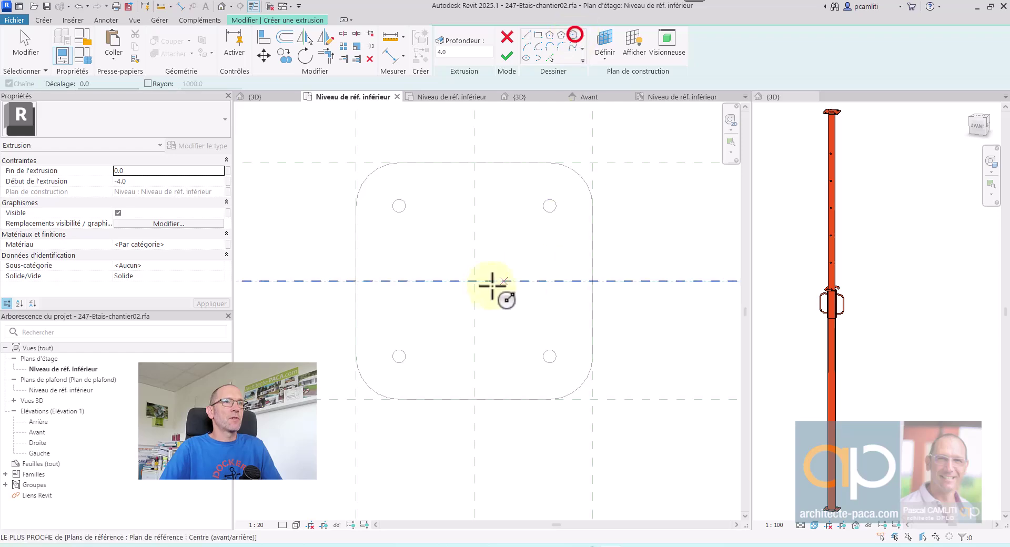
{"action": "left_click", "coordinate": [475, 282]}
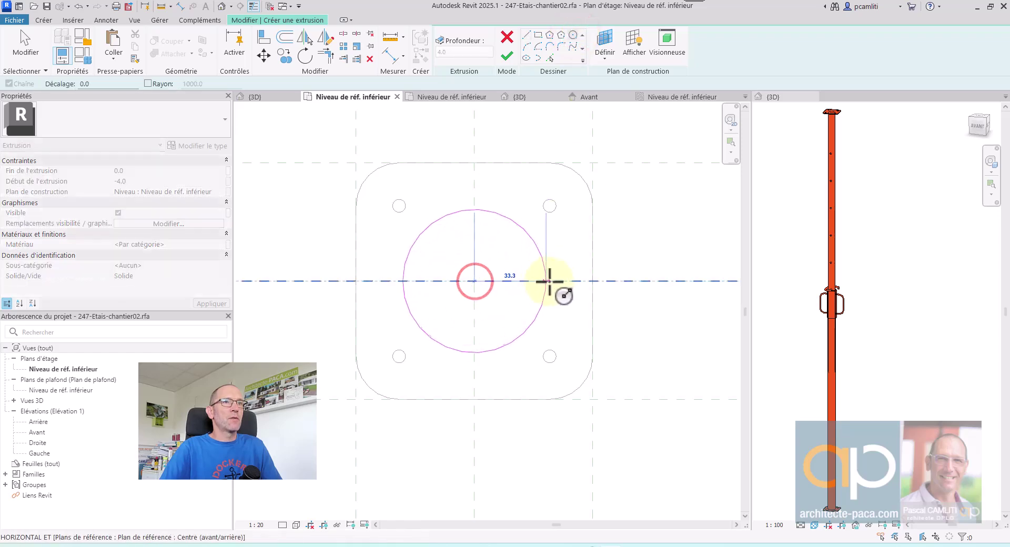
{"action": "left_click", "coordinate": [553, 281]}
{"action": "key", "text": "Escape"}
{"action": "key", "text": "Escape"}
- Set the sketched circle's radius to 55/2 mm
{"action": "left_click", "coordinate": [541, 244]}
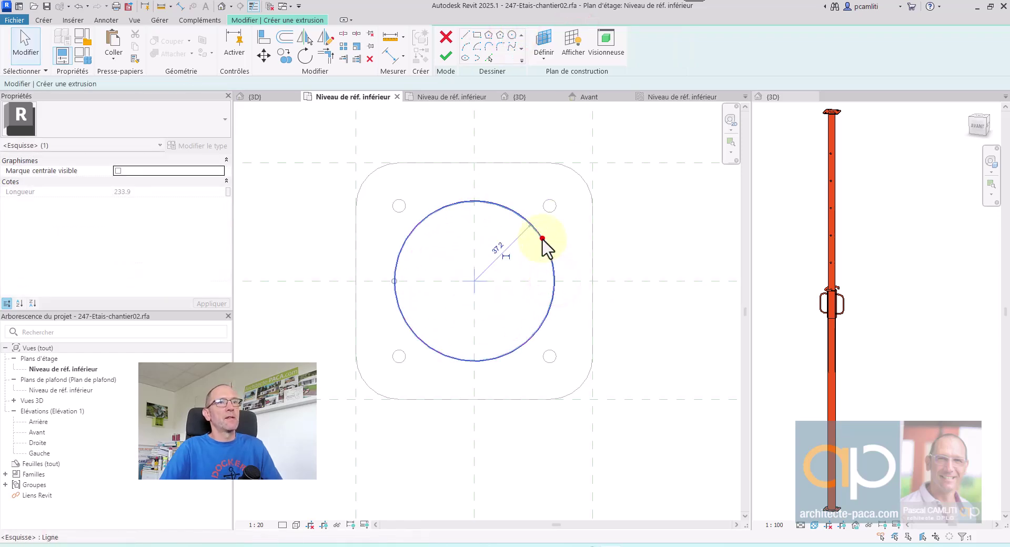
{"action": "left_click", "coordinate": [501, 247]}
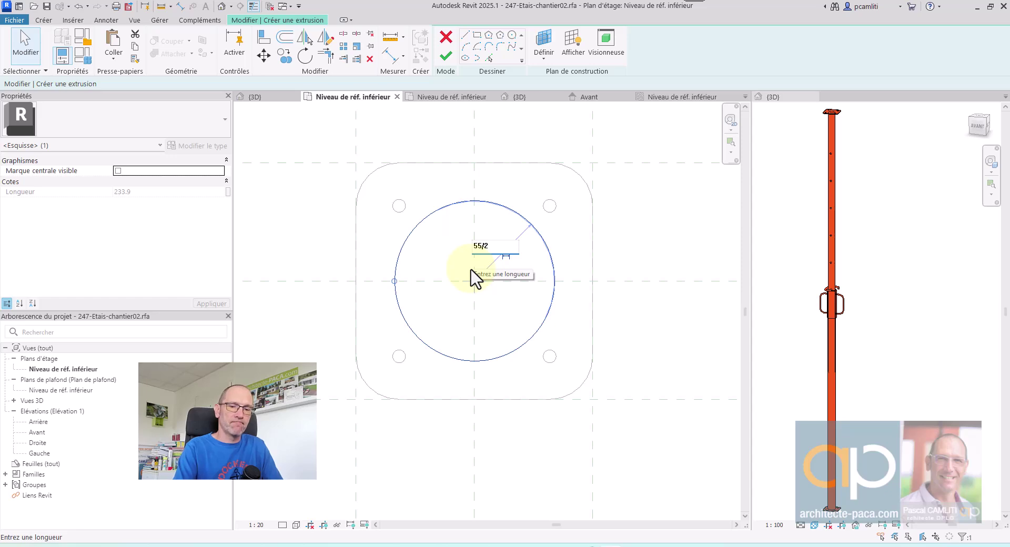
{"action": "key", "text": "Return"}
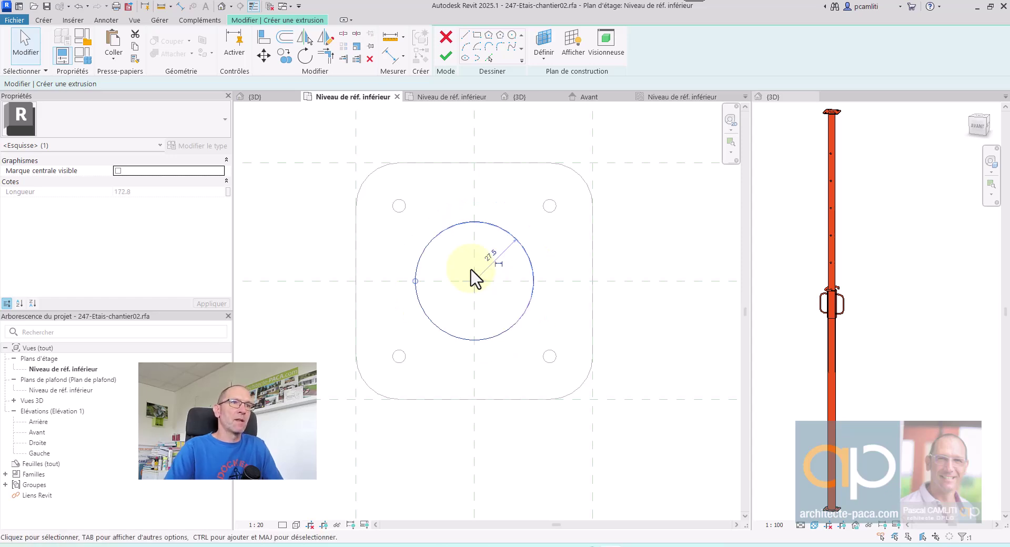
{"action": "key", "text": "Escape"}
- Offset a copy of the circle 3.5 mm inward to form the tube wall
{"action": "left_click", "coordinate": [497, 226]}
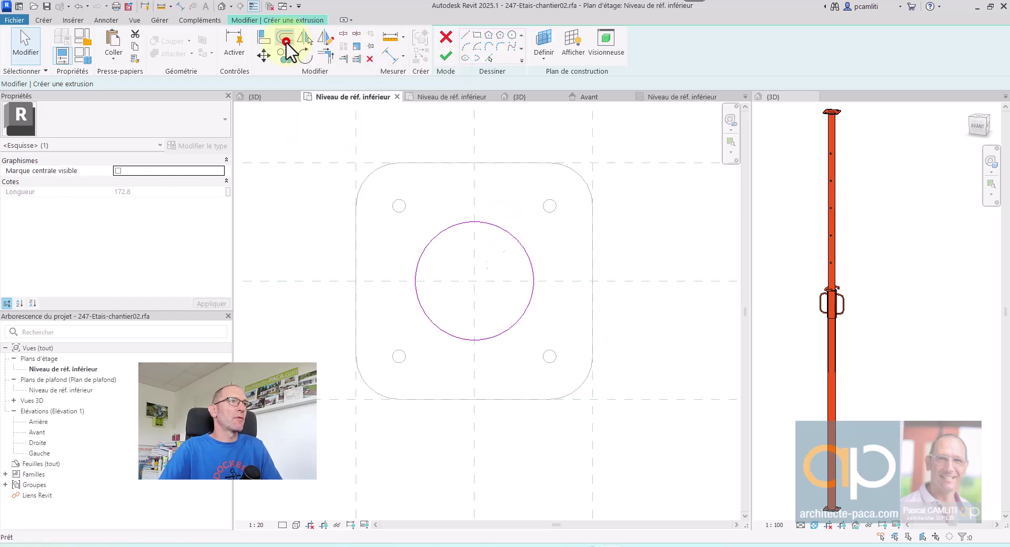
{"action": "left_click", "coordinate": [285, 38]}
{"action": "left_click", "coordinate": [276, 84]}
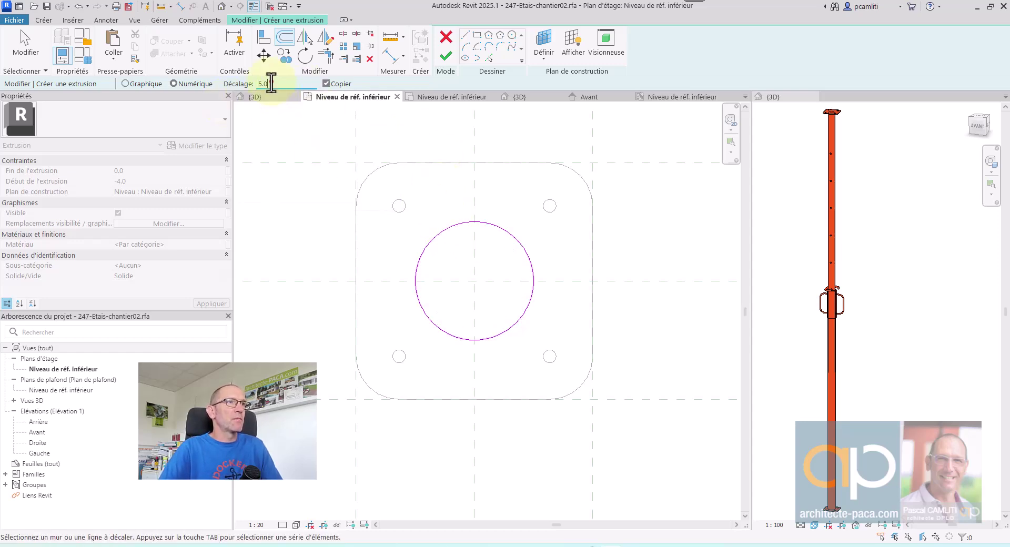
{"action": "type", "text": "3.5"}
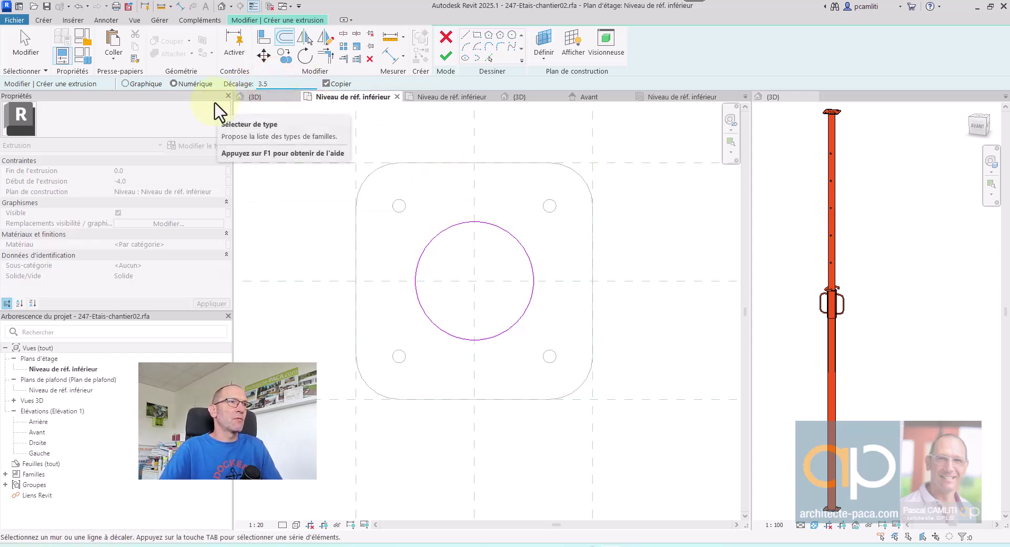
{"action": "left_click", "coordinate": [439, 245]}
{"action": "key", "text": "Escape"}
- Link the tube extrusion's material to Materiau_etais and finish the extrusion
{"action": "left_click", "coordinate": [142, 182]}
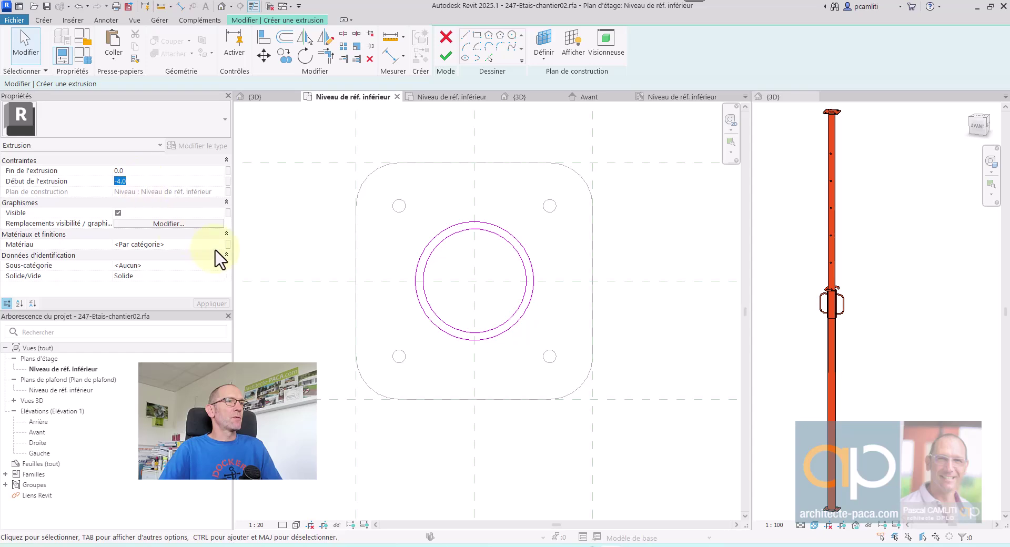
{"action": "left_click", "coordinate": [228, 244]}
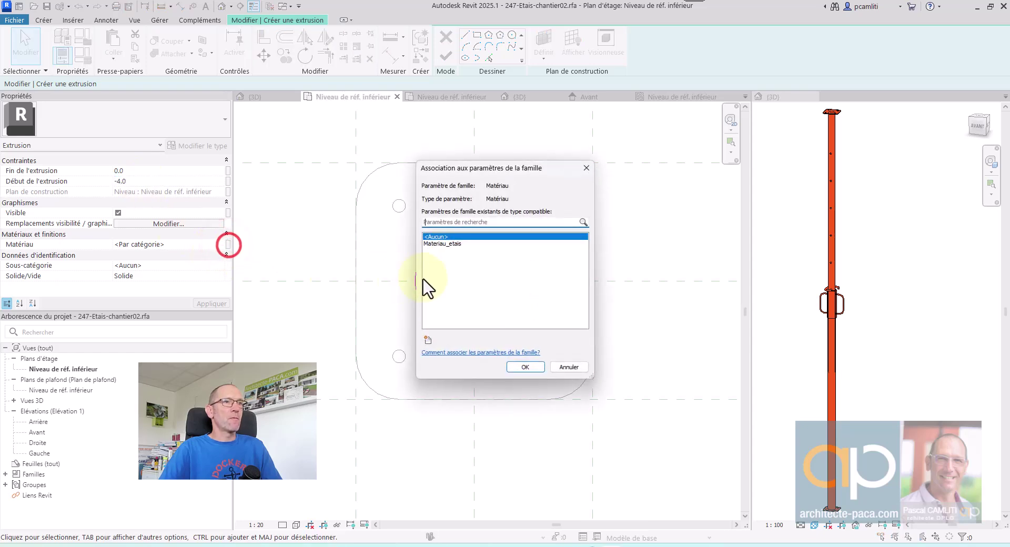
{"action": "left_click", "coordinate": [445, 244]}
{"action": "left_click", "coordinate": [523, 366]}
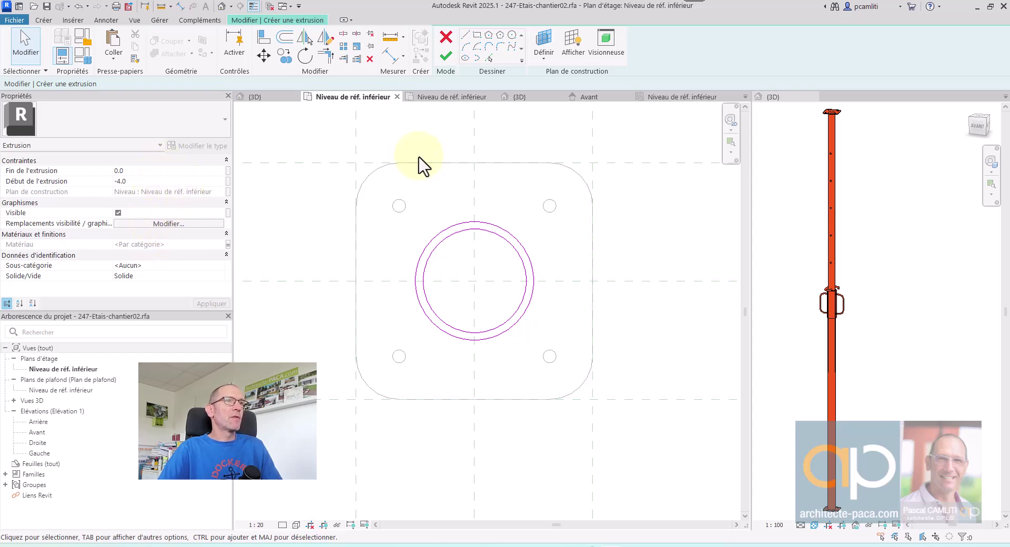
{"action": "left_click", "coordinate": [445, 55]}
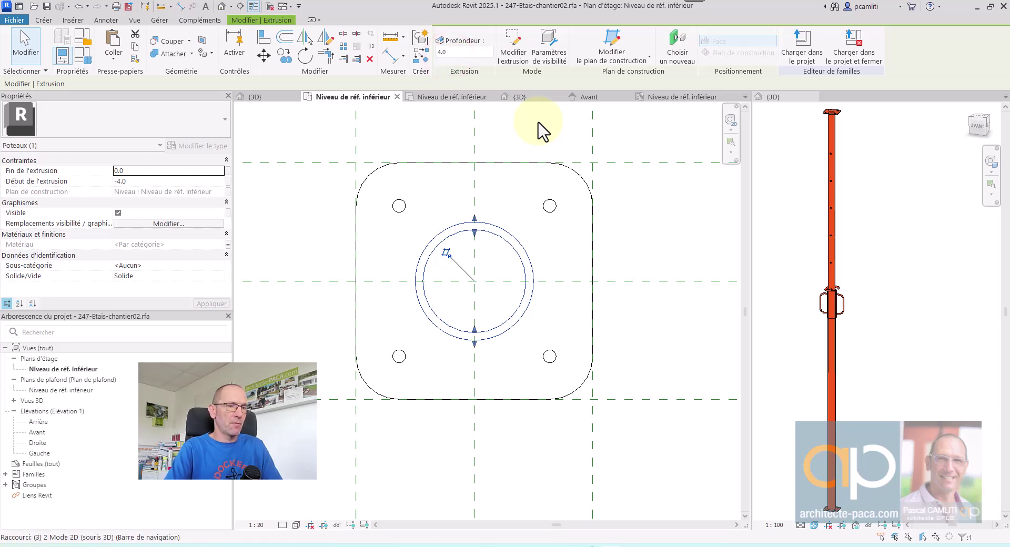
- Show the base plate and tube in the 3D view and set its visual style to wireframe
{"action": "key", "text": "ctrl+Tab"}
{"action": "middle_click_drag", "start_coordinate": [485, 468], "coordinate": [510, 468], "text": "shift"}
{"action": "left_click_drag", "start_coordinate": [444, 399], "coordinate": [557, 489]}
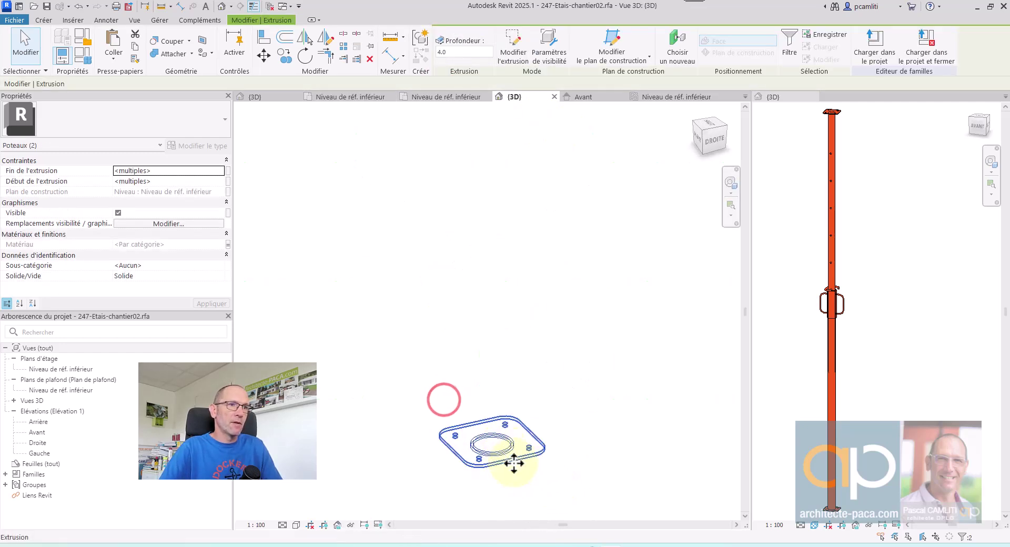
{"action": "key", "text": "Escape"}
{"action": "left_click", "coordinate": [296, 524]}
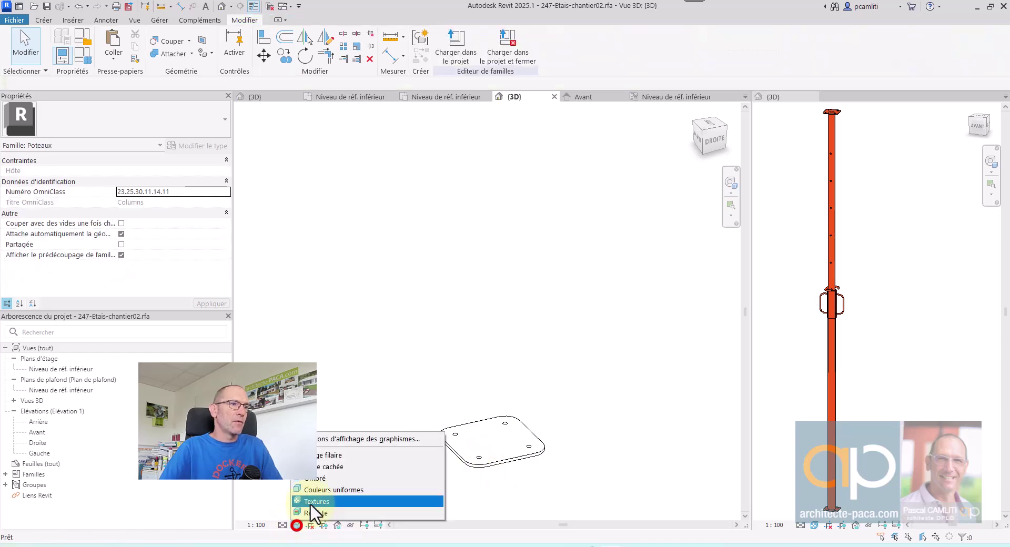
{"action": "left_click", "coordinate": [323, 456]}
- Stretch the tube's upper end to about 114 mm and align its lower end with the base plate's top face at 4 mm
{"action": "left_click", "coordinate": [491, 440]}
{"action": "scroll", "coordinate": [491, 440], "scroll_direction": "up", "scroll_amount": 2}
{"action": "left_click_drag", "start_coordinate": [490, 440], "coordinate": [493, 336]}
{"action": "scroll", "coordinate": [494, 442], "scroll_direction": "down", "scroll_amount": 1}
{"action": "mouse_move", "coordinate": [494, 452]}
{"action": "left_mouse_down"}
{"action": "mouse_move", "coordinate": [481, 447]}
{"action": "mouse_move", "coordinate": [492, 445]}
{"action": "left_mouse_up"}
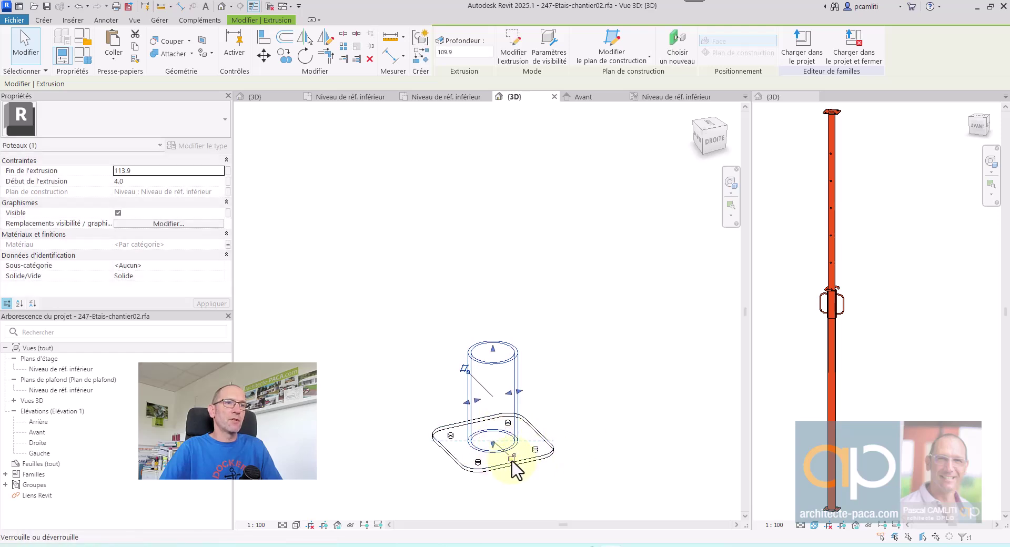
- Deselect the tube and set the 3D view's visual style to hidden line
{"action": "left_click", "coordinate": [624, 405]}
{"action": "middle_click_drag", "start_coordinate": [638, 417], "coordinate": [576, 293], "text": "shift"}
{"action": "left_click", "coordinate": [294, 524]}
{"action": "left_click", "coordinate": [341, 467]}
{"action": "middle_click_drag", "start_coordinate": [568, 413], "coordinate": [684, 439], "text": "shift"}
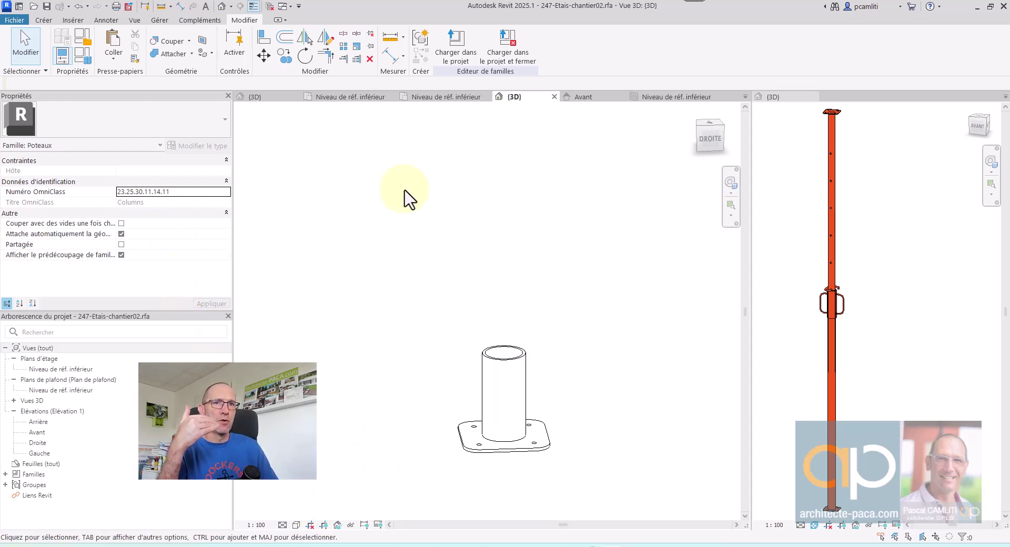
- In the Avant elevation, draw a horizontal reference plane across the column axis about 1314 mm above the lower reference level
{"action": "left_click", "coordinate": [599, 98]}
{"action": "left_click", "coordinate": [43, 20]}
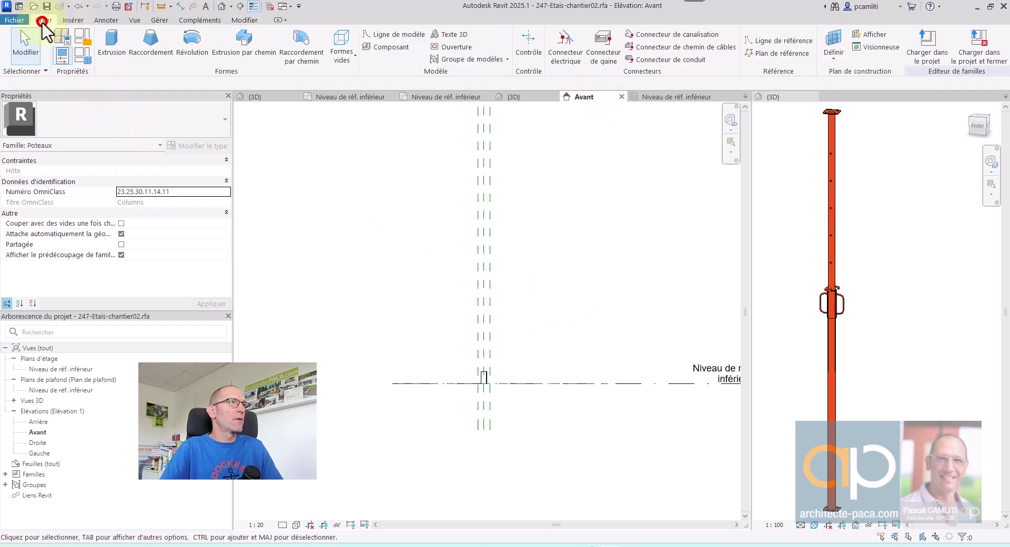
{"action": "left_click", "coordinate": [762, 57]}
{"action": "scroll", "coordinate": [453, 289], "scroll_direction": "down", "scroll_amount": 2}
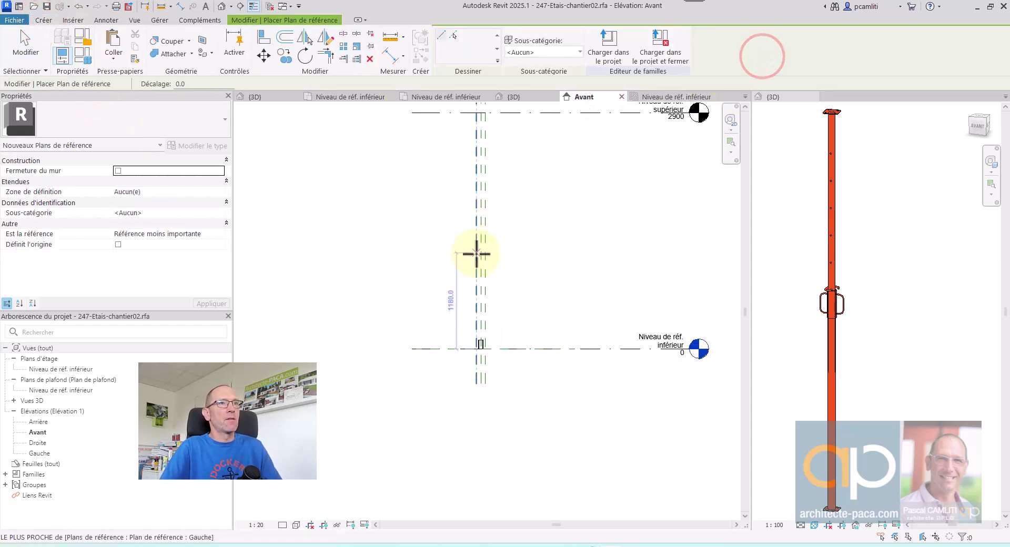
{"action": "left_click", "coordinate": [450, 305]}
{"action": "left_click", "coordinate": [568, 303]}
{"action": "key", "text": "Escape"}
{"action": "key", "text": "Escape"}
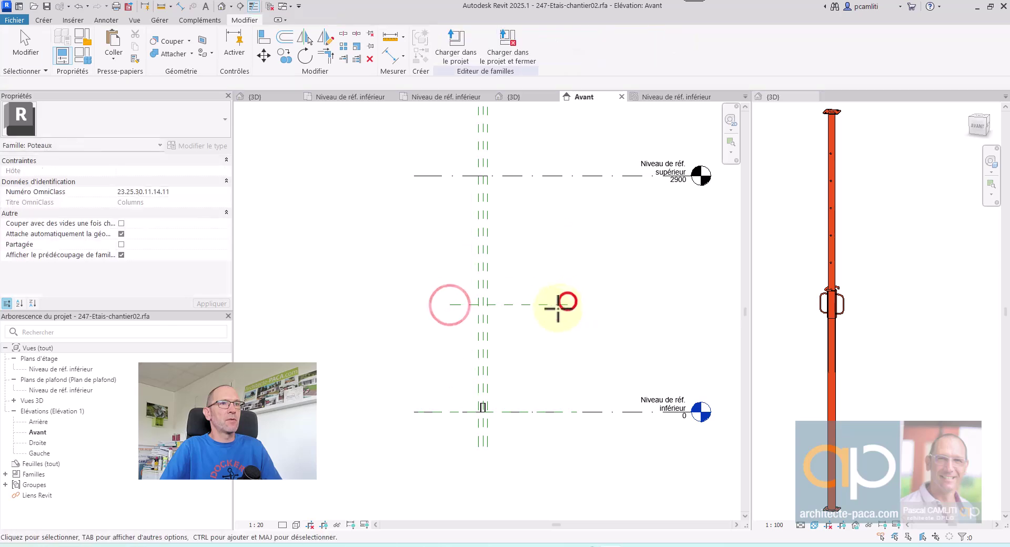
- Check the closed lengths in the prop catalogue and dimension the new reference plane from the lower reference level
{"action": "left_click", "coordinate": [545, 307]}
{"action": "scroll", "coordinate": [545, 312], "scroll_direction": "up", "scroll_amount": 1}
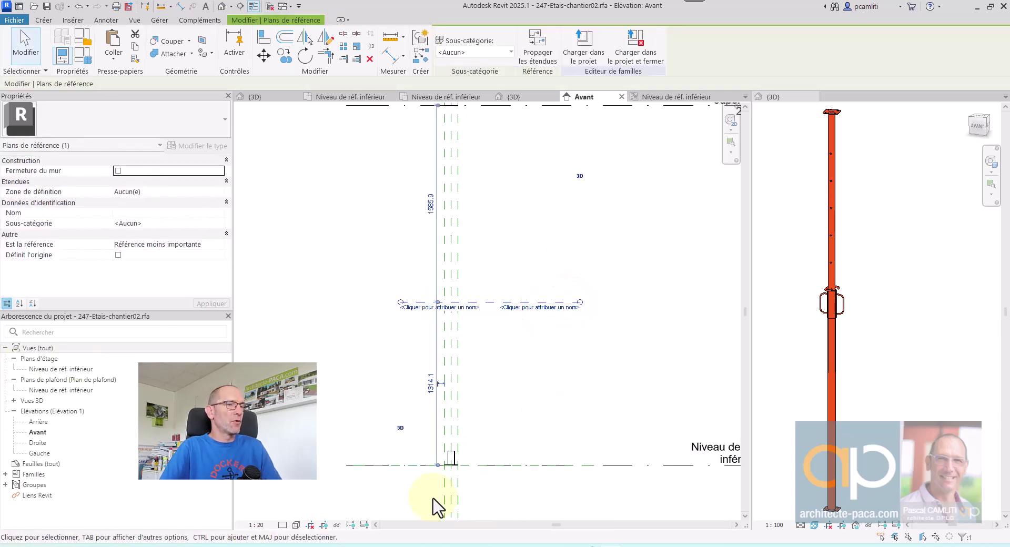
{"action": "left_click", "coordinate": [679, 543]}
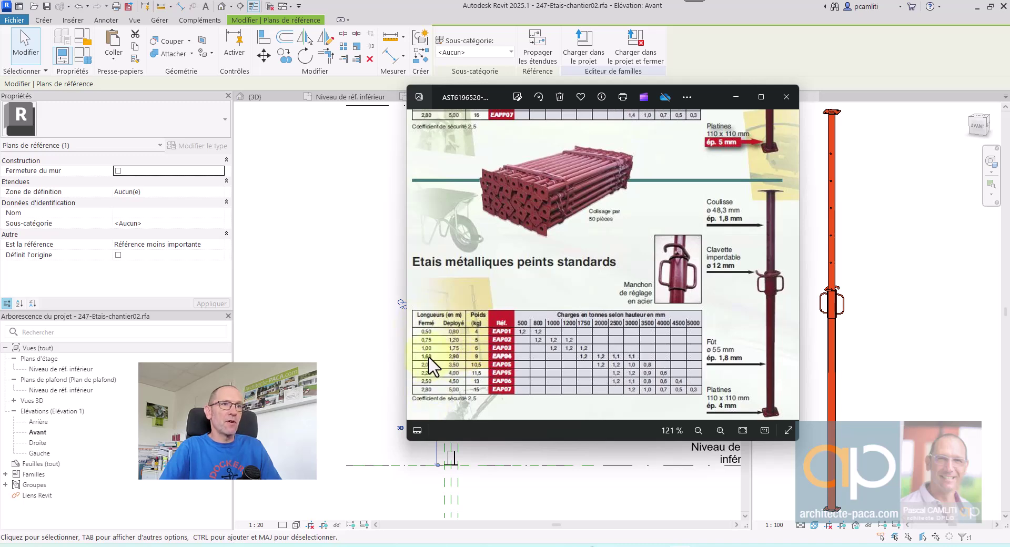
{"action": "left_click", "coordinate": [736, 97]}
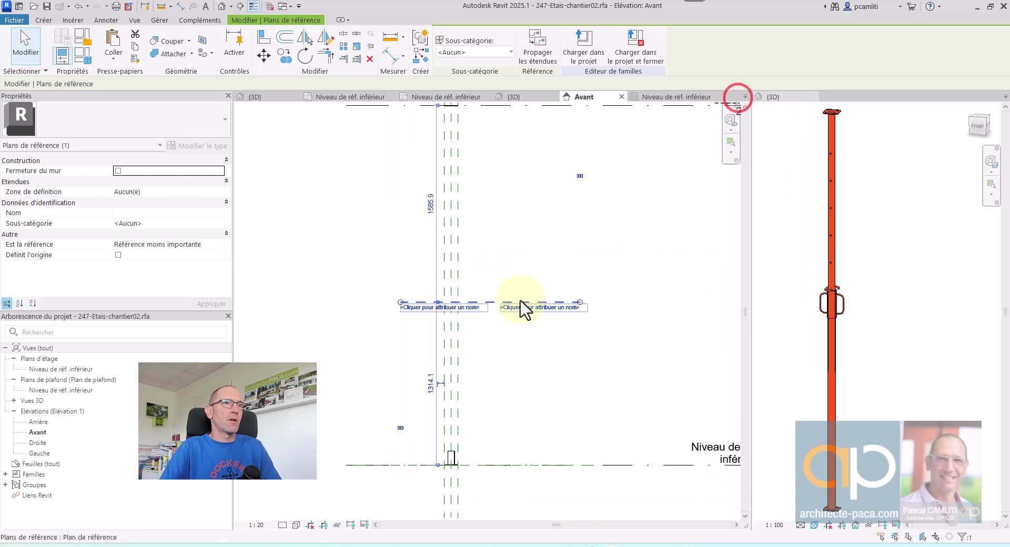
{"action": "left_click", "coordinate": [389, 54]}
{"action": "left_click", "coordinate": [571, 465]}
{"action": "left_click", "coordinate": [560, 302]}
{"action": "left_click", "coordinate": [555, 325]}
{"action": "key", "text": "Escape"}
{"action": "key", "text": "Escape"}
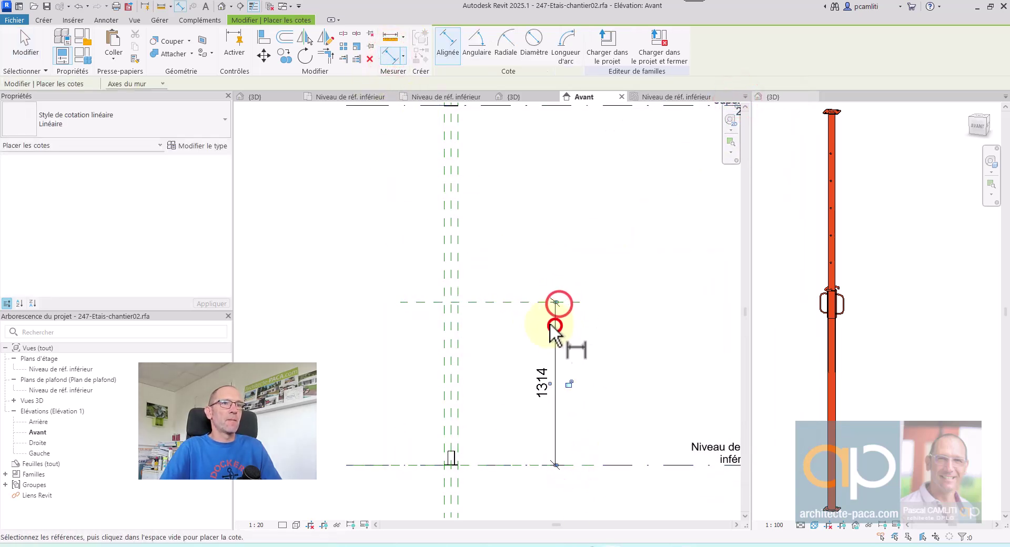
- Set the horizontal reference plane's height above the lower reference level to 1600 mm
{"action": "left_click", "coordinate": [534, 302]}
{"action": "scroll", "coordinate": [550, 361], "scroll_direction": "up", "scroll_amount": 2}
{"action": "left_click", "coordinate": [547, 391]}
{"action": "type", "text": "1600"}
{"action": "key", "text": "Return"}
{"action": "key", "text": "Escape"}
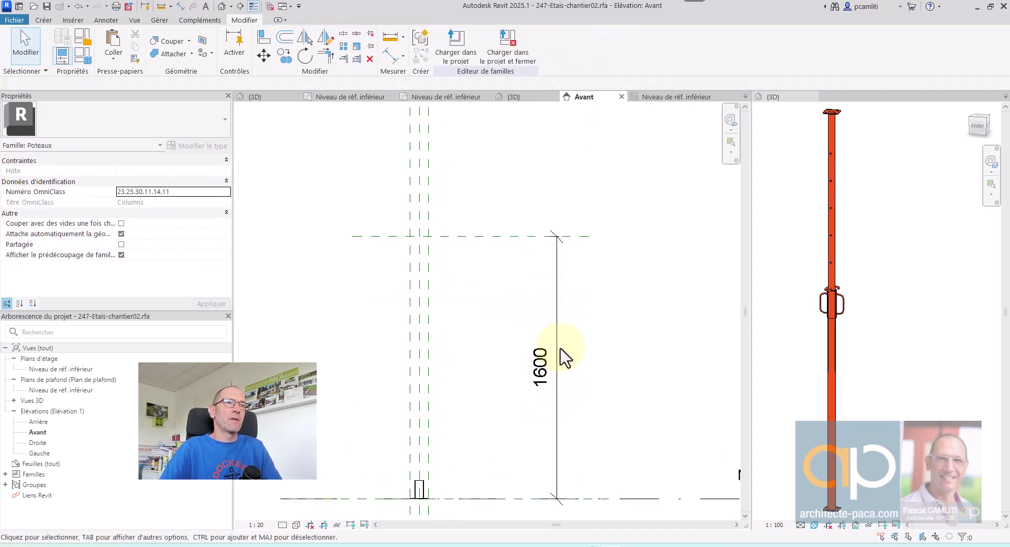
- Label the 1600 mm dimension with a new family type parameter named Longueur_Fermé
{"action": "left_click", "coordinate": [558, 343]}
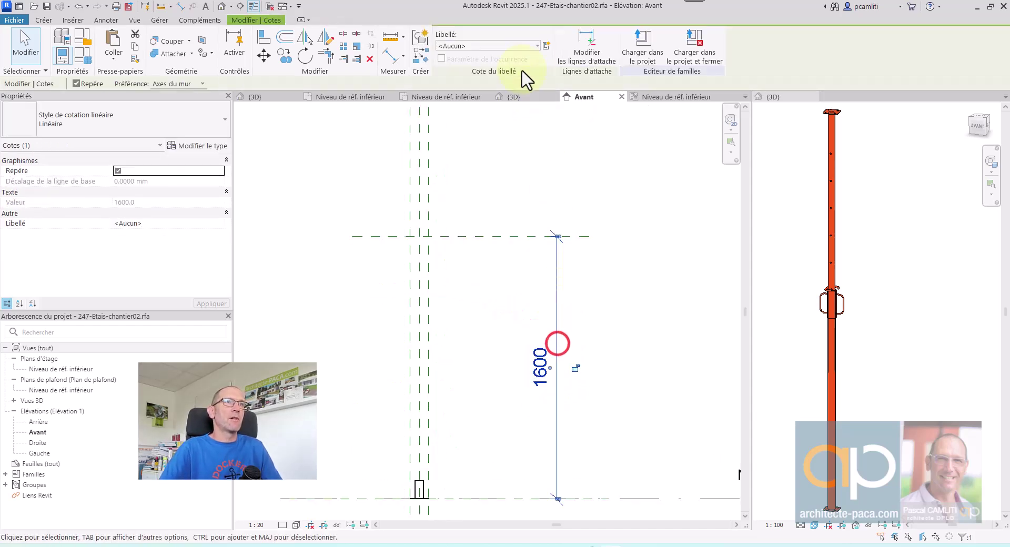
{"action": "left_click", "coordinate": [546, 46]}
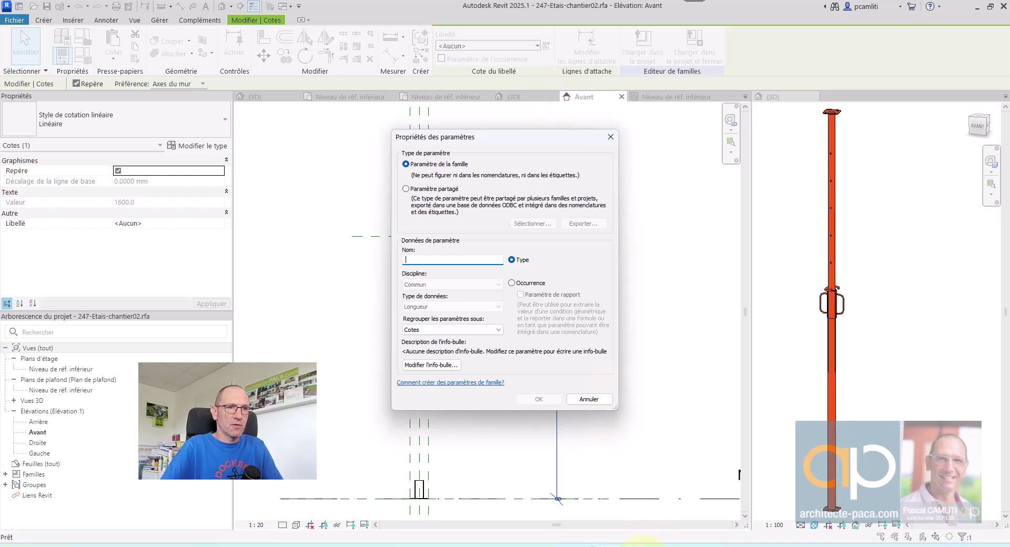
{"action": "left_click", "coordinate": [686, 546]}
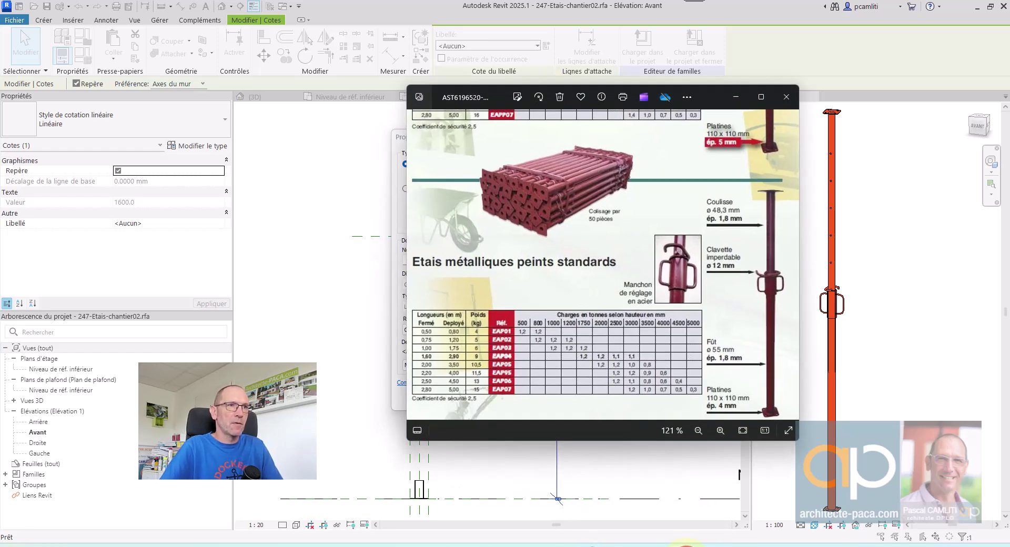
{"action": "left_click", "coordinate": [687, 546]}
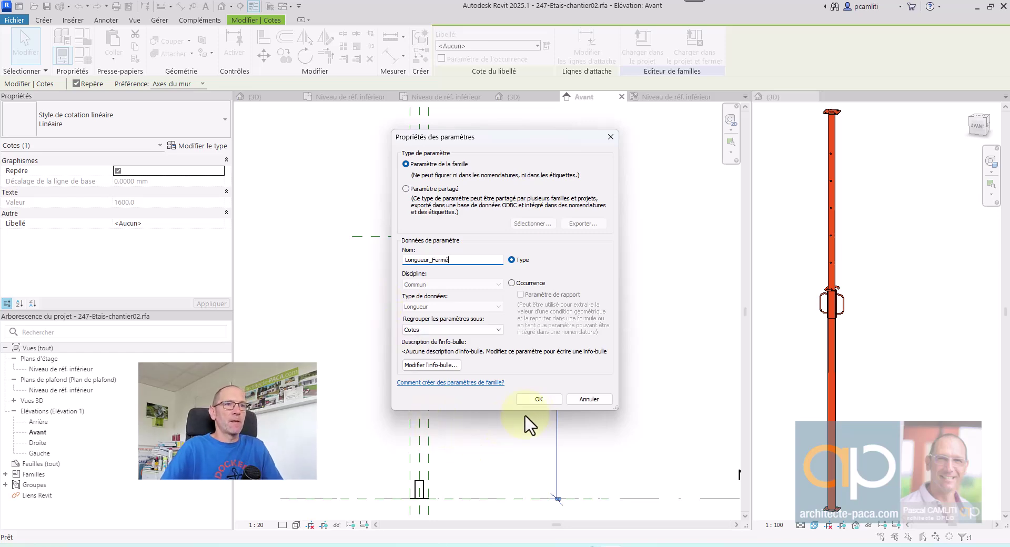
{"action": "left_click", "coordinate": [547, 399]}
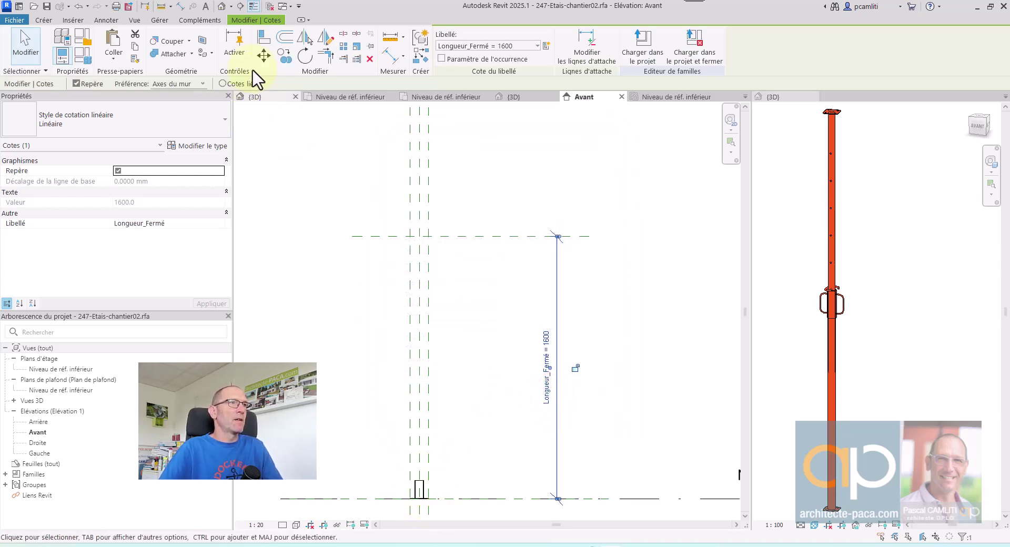
- Align the tube's upper end with the Longueur_Fermé reference plane and lock the alignment
{"action": "left_click", "coordinate": [263, 41]}
{"action": "left_click", "coordinate": [458, 236]}
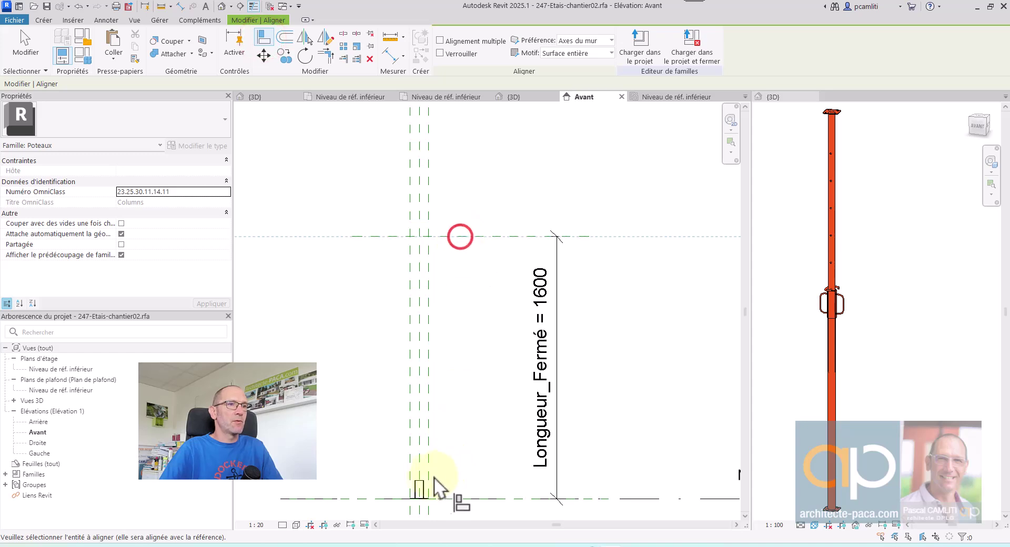
{"action": "left_click", "coordinate": [424, 479]}
{"action": "left_click", "coordinate": [484, 219]}
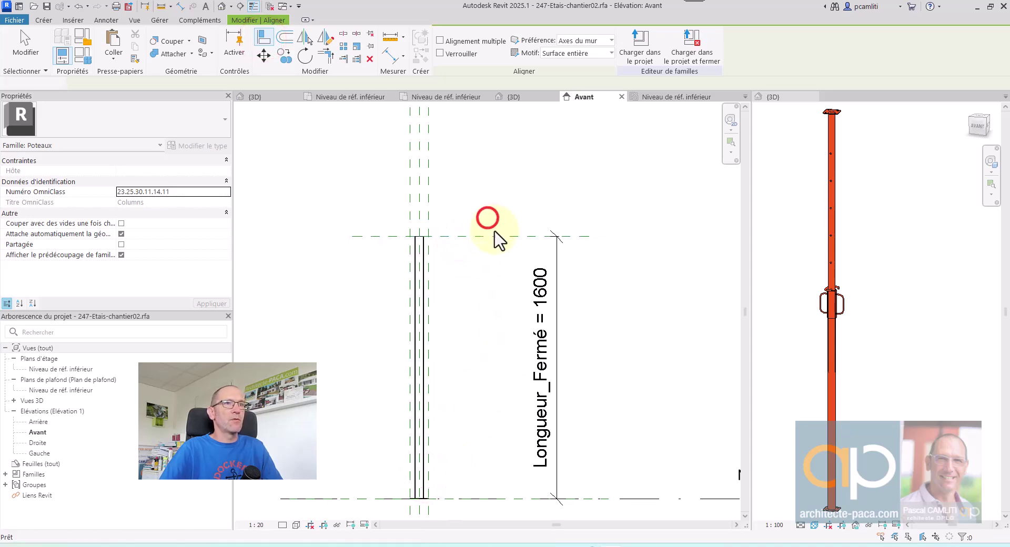
{"action": "key", "text": "Escape"}
{"action": "key", "text": "Escape"}
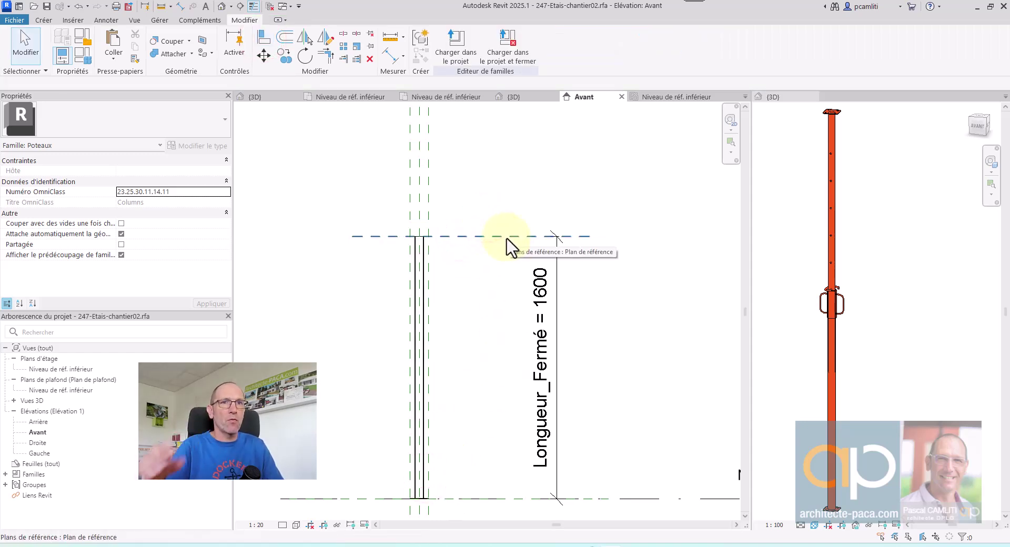
- Check the sliding tube's dimensions in the catalogue and name the horizontal reference plane at the tube's top "intermediaire"
{"action": "scroll", "coordinate": [511, 239], "scroll_direction": "down", "scroll_amount": 2}
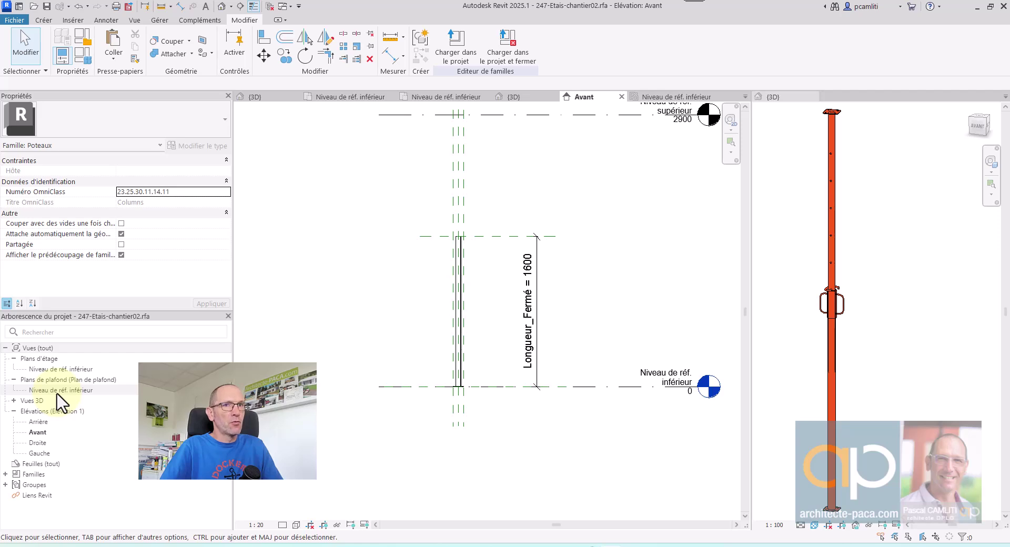
{"action": "left_click", "coordinate": [687, 546]}
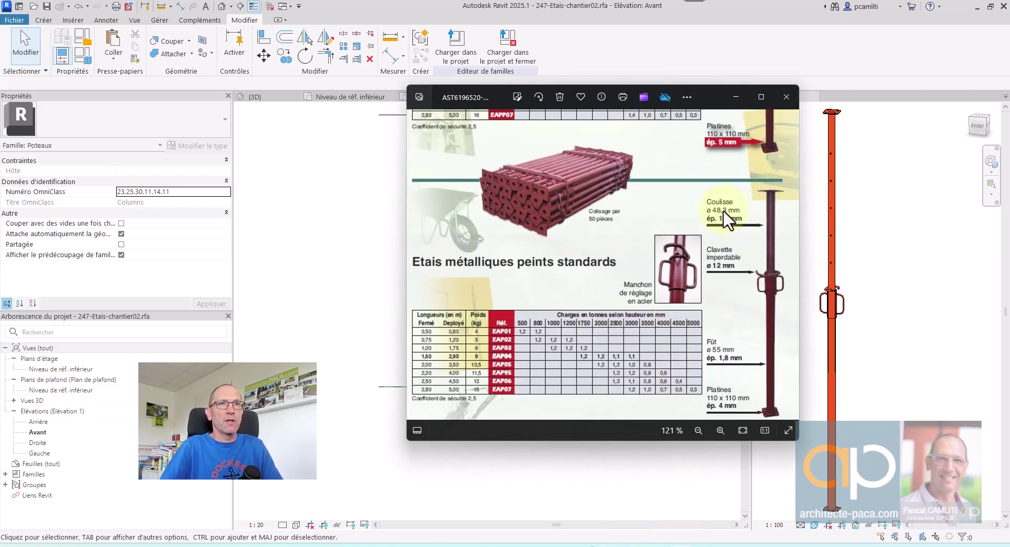
{"action": "left_click", "coordinate": [786, 103]}
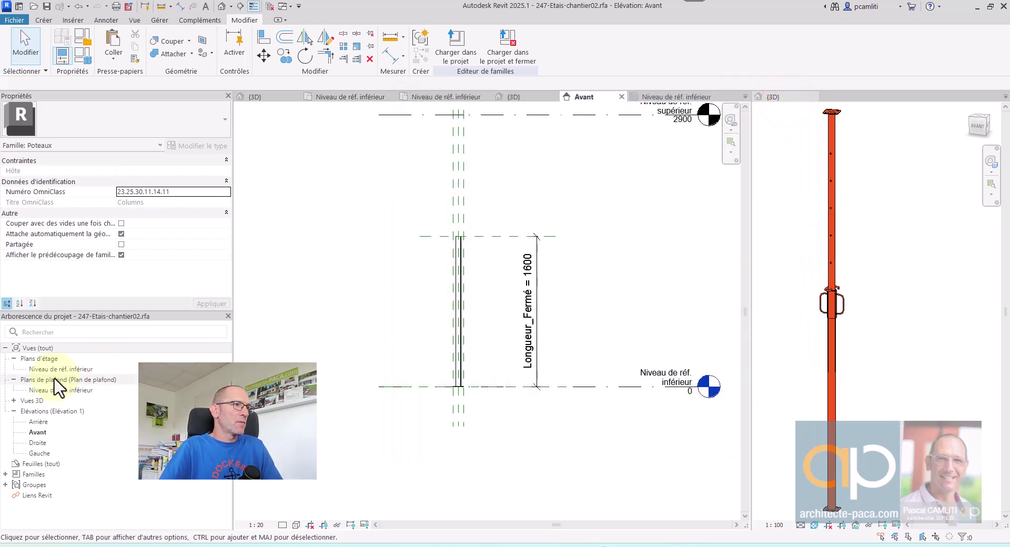
{"action": "left_click", "coordinate": [505, 237]}
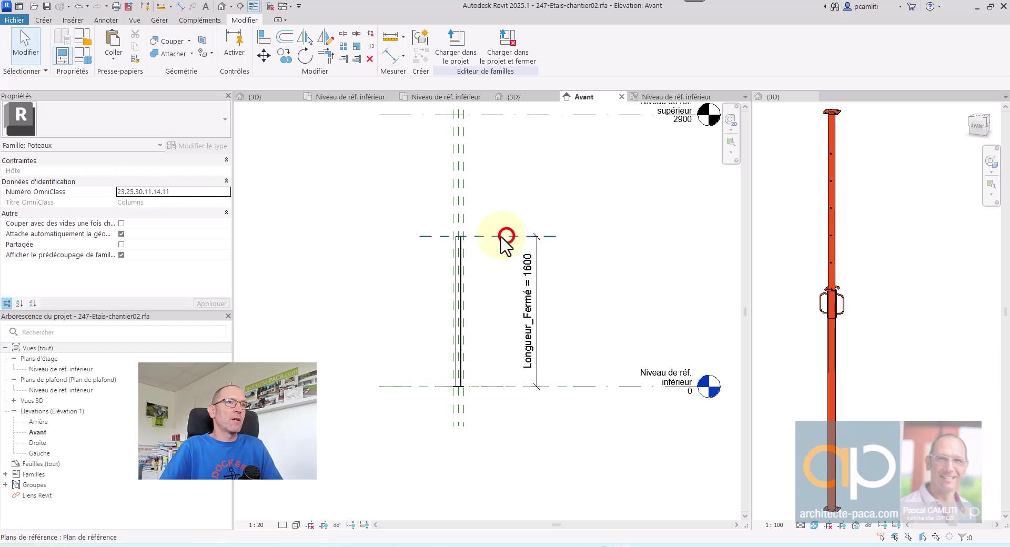
{"action": "left_click", "coordinate": [500, 239]}
{"action": "type", "text": "intermediaire"}
{"action": "key", "text": "Return"}
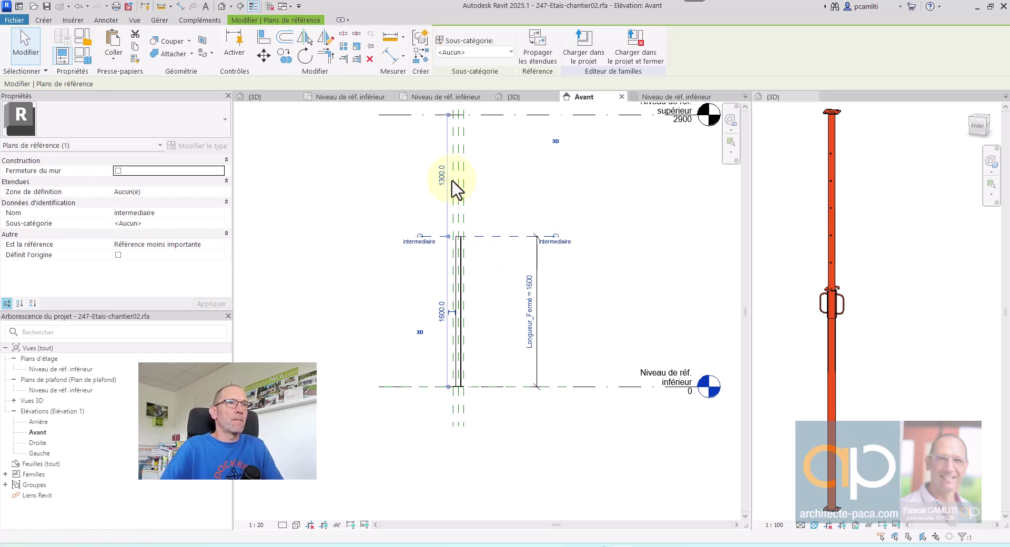
{"action": "left_click", "coordinate": [500, 189]}
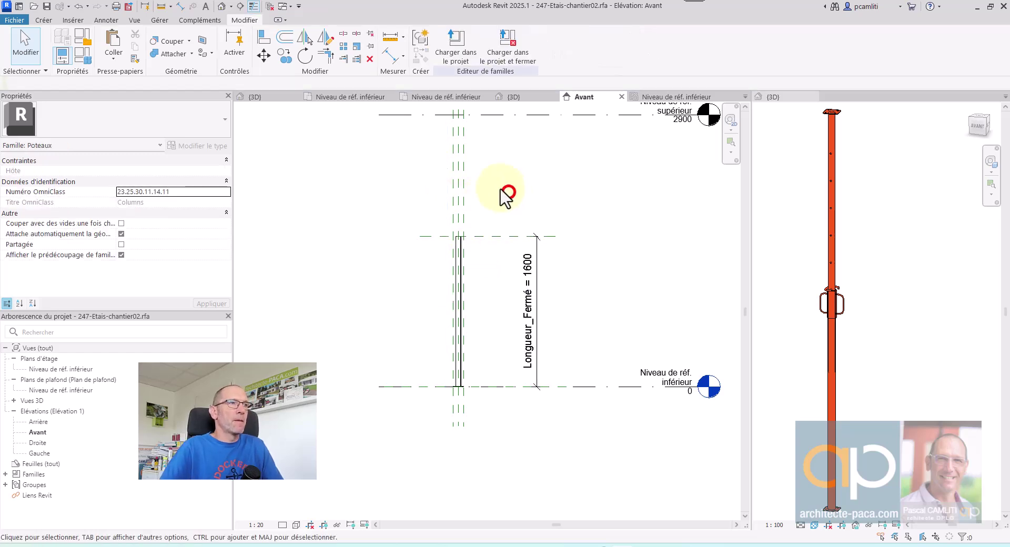
- Start a new extrusion in the Niveau de réf. inférieur floor plan with the reference plane "intermediaire" as its work plane
{"action": "double_click", "coordinate": [70, 369]}
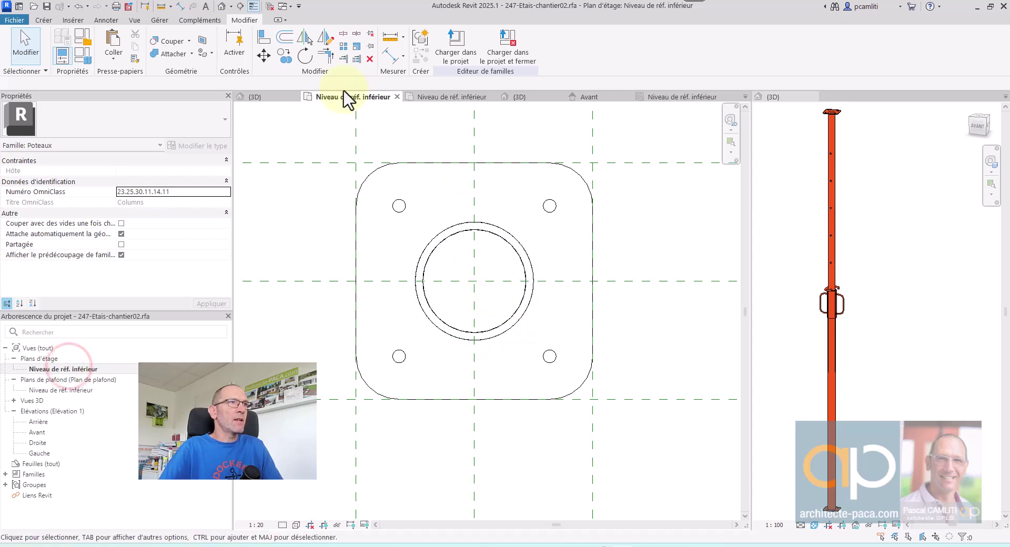
{"action": "left_click", "coordinate": [44, 20]}
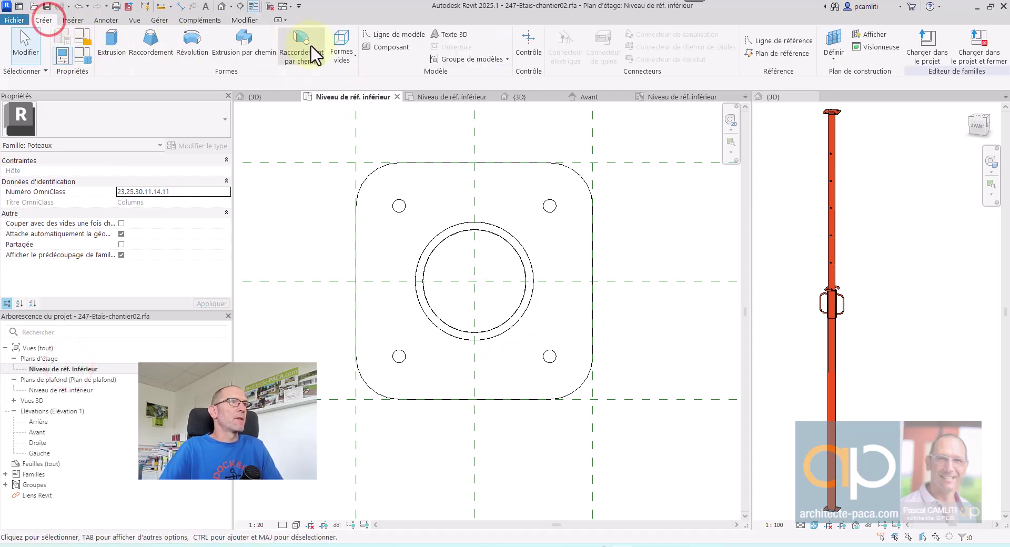
{"action": "left_click", "coordinate": [112, 52]}
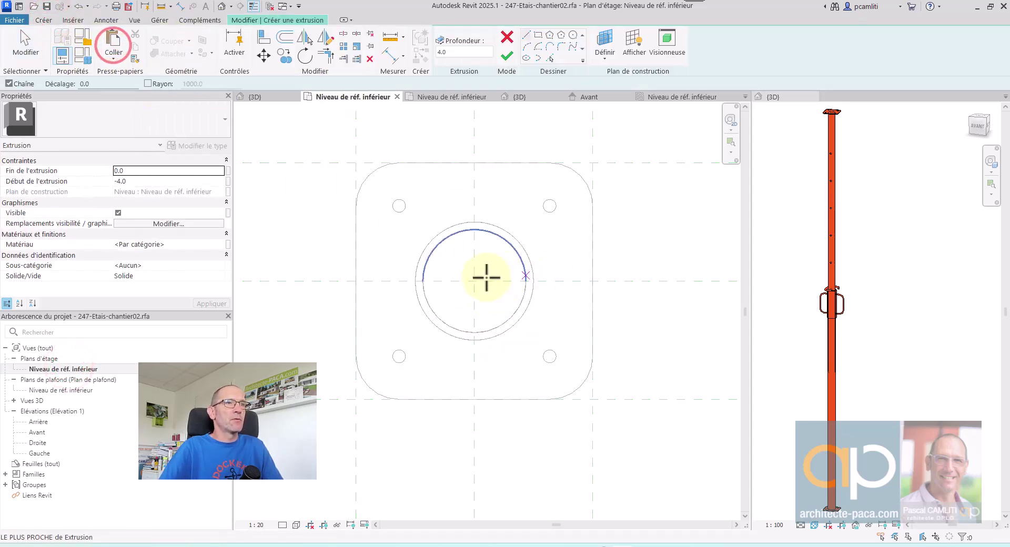
{"action": "left_click", "coordinate": [607, 41]}
{"action": "left_click", "coordinate": [521, 276]}
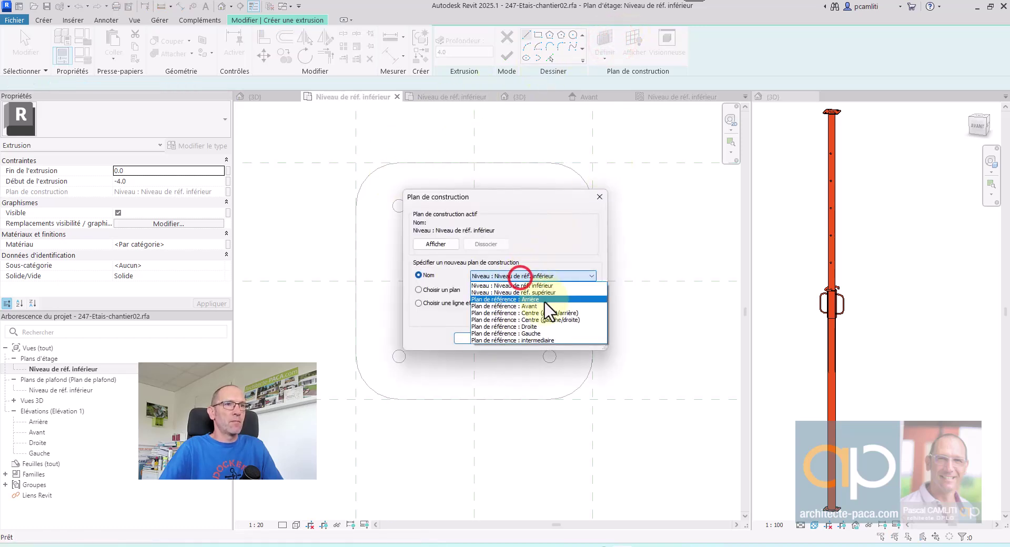
{"action": "left_click", "coordinate": [550, 340]}
{"action": "left_click", "coordinate": [476, 338]}
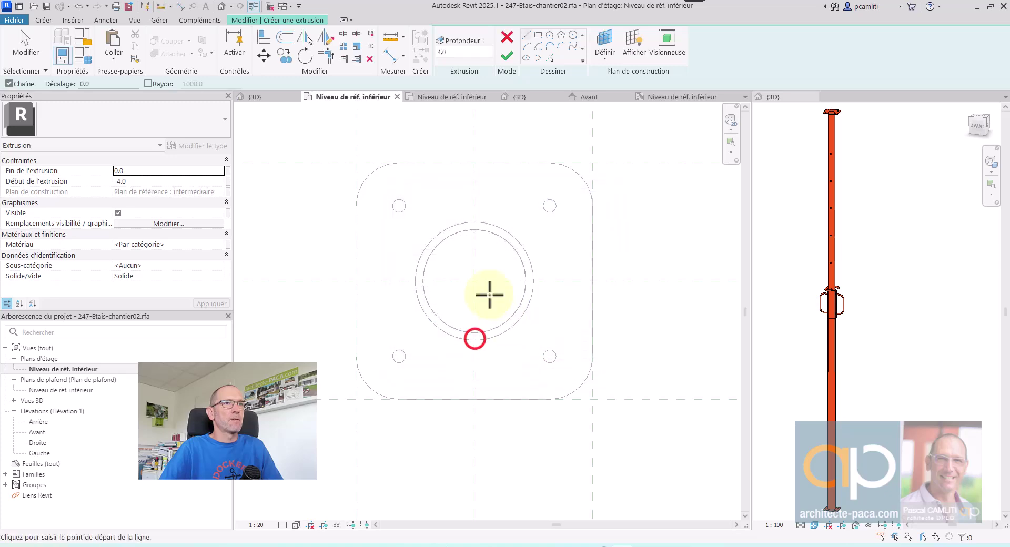
- Sketch a circle centred on the reference plane intersection and set its radius to =48.3/2
{"action": "left_click", "coordinate": [474, 281]}
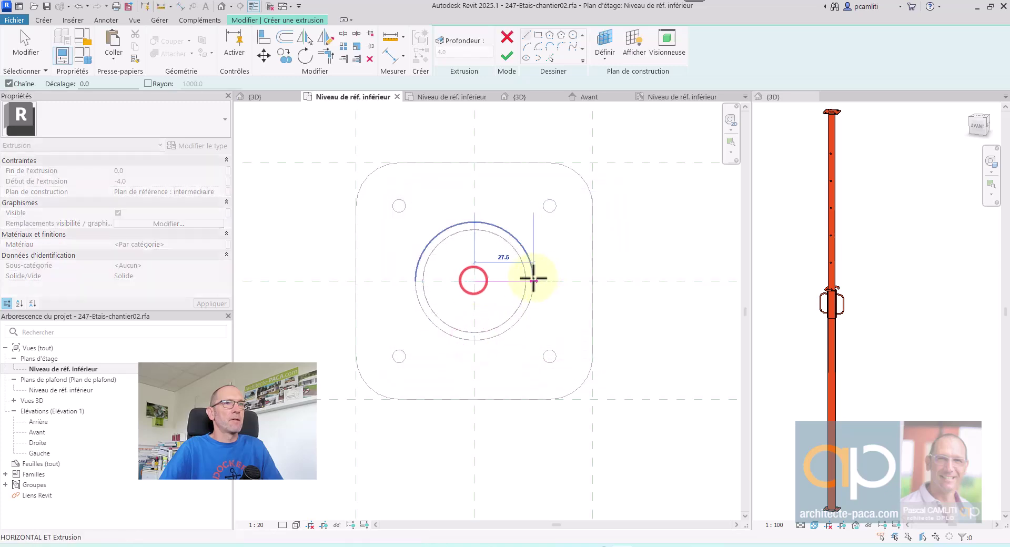
{"action": "left_click", "coordinate": [573, 35]}
{"action": "left_click", "coordinate": [474, 281]}
{"action": "scroll", "coordinate": [526, 284], "scroll_direction": "up", "scroll_amount": 3}
{"action": "left_click", "coordinate": [524, 279]}
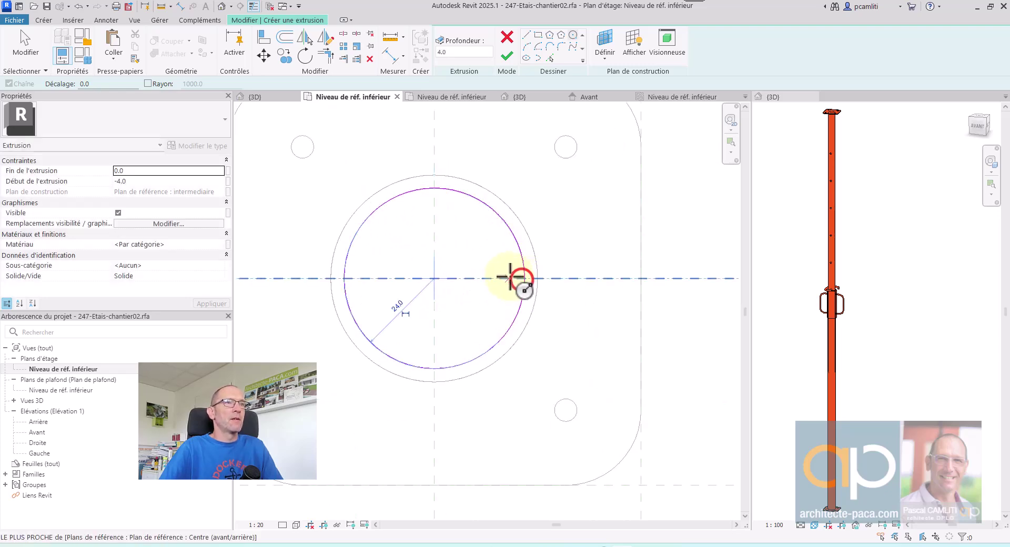
{"action": "left_click", "coordinate": [396, 309]}
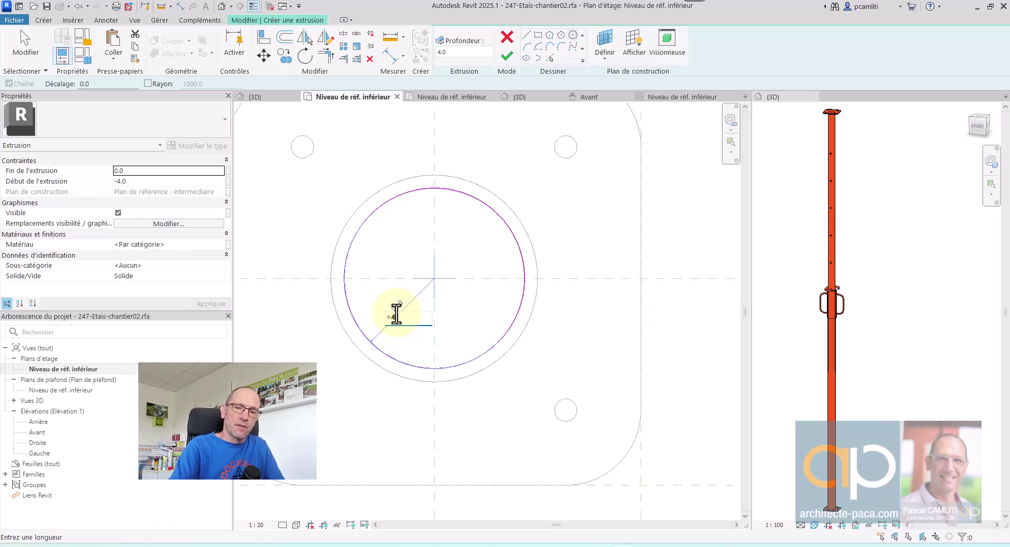
{"action": "type", "text": "=48.3/2"}
{"action": "key", "text": "Return"}
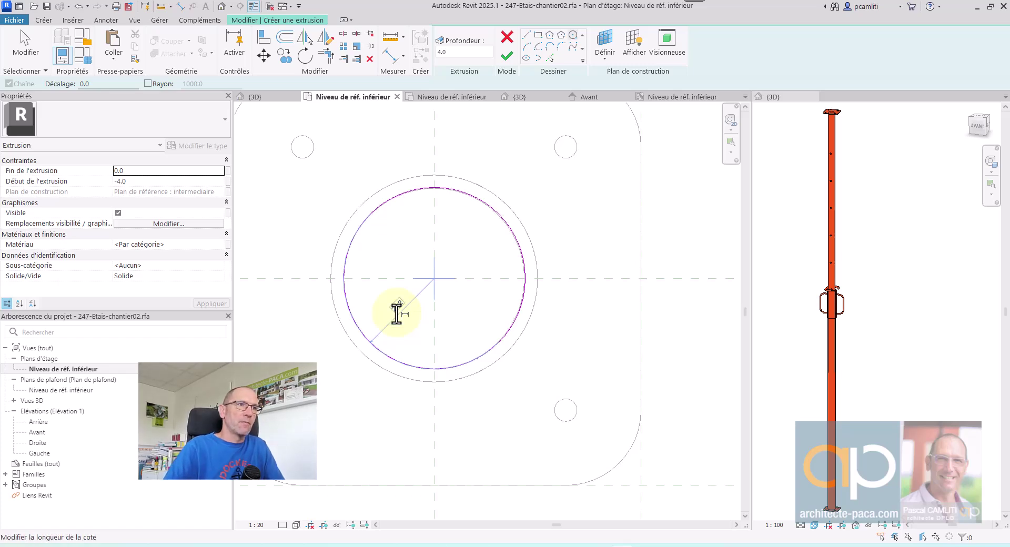
- Offset a copy of the sliding tube's circle inward by 3 mm and finish the extrusion
{"action": "scroll", "coordinate": [463, 246], "scroll_direction": "up", "scroll_amount": 1}
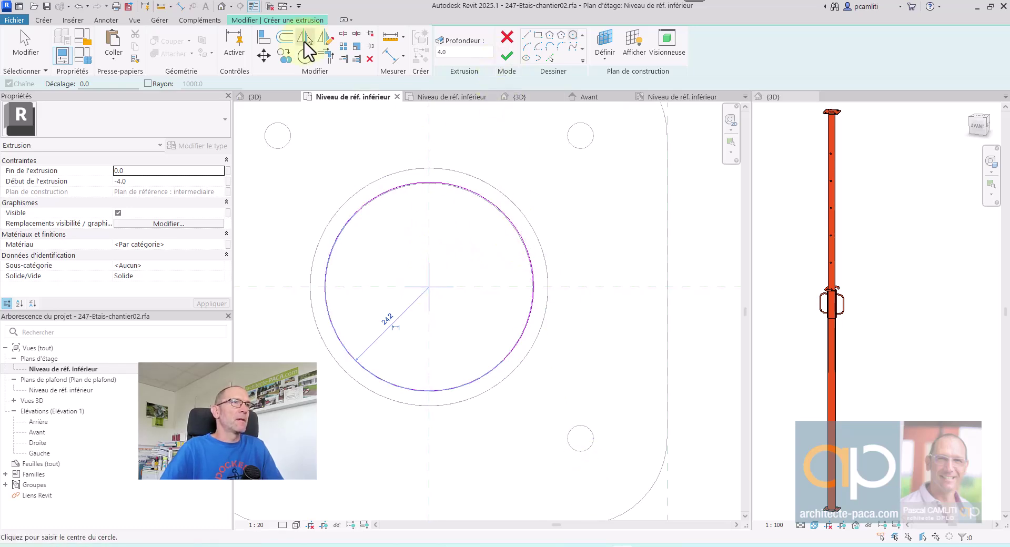
{"action": "left_click", "coordinate": [285, 37]}
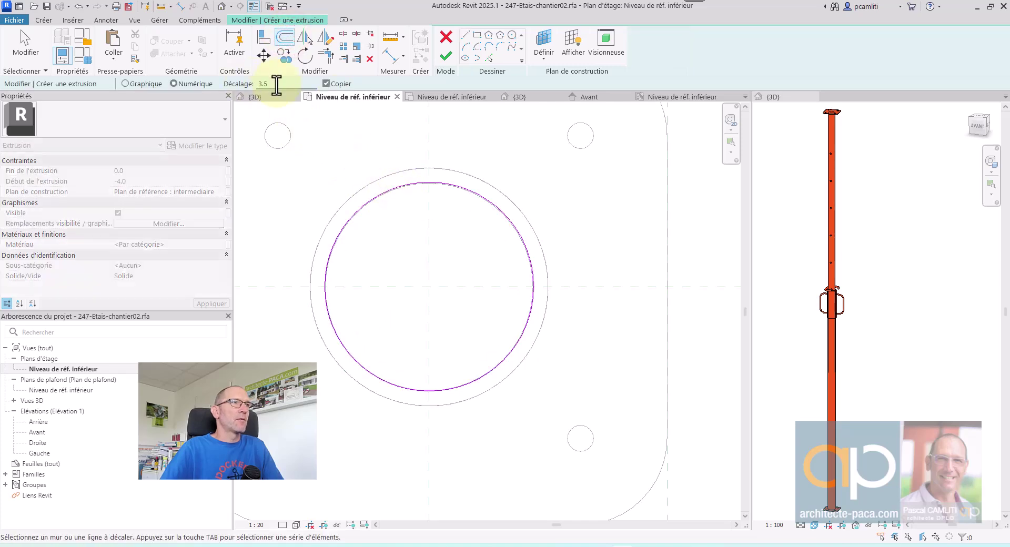
{"action": "type", "text": "3"}
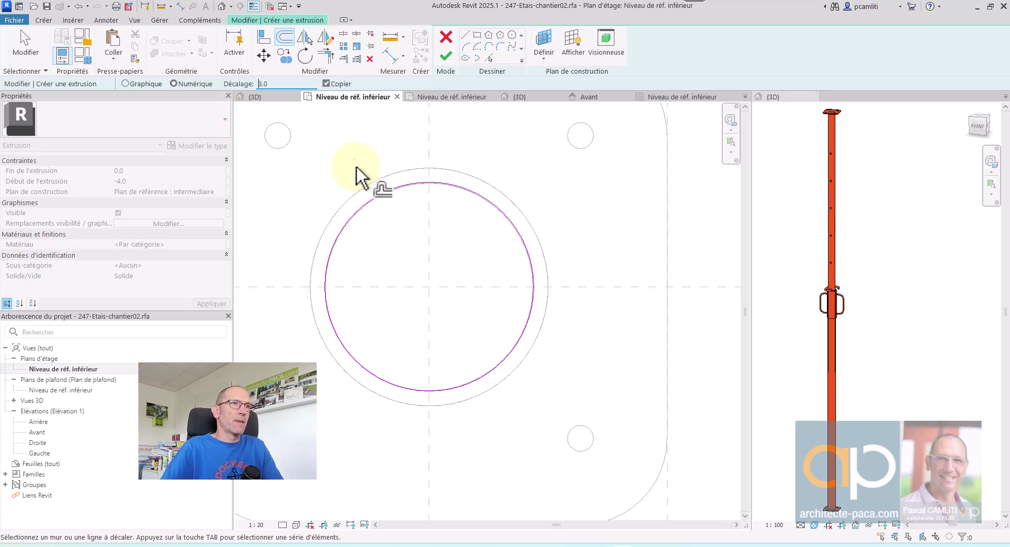
{"action": "scroll", "coordinate": [369, 202], "scroll_direction": "up", "scroll_amount": 2}
{"action": "left_click", "coordinate": [368, 204]}
{"action": "left_click", "coordinate": [446, 56]}
{"action": "scroll", "coordinate": [579, 176], "scroll_direction": "down", "scroll_amount": 2}
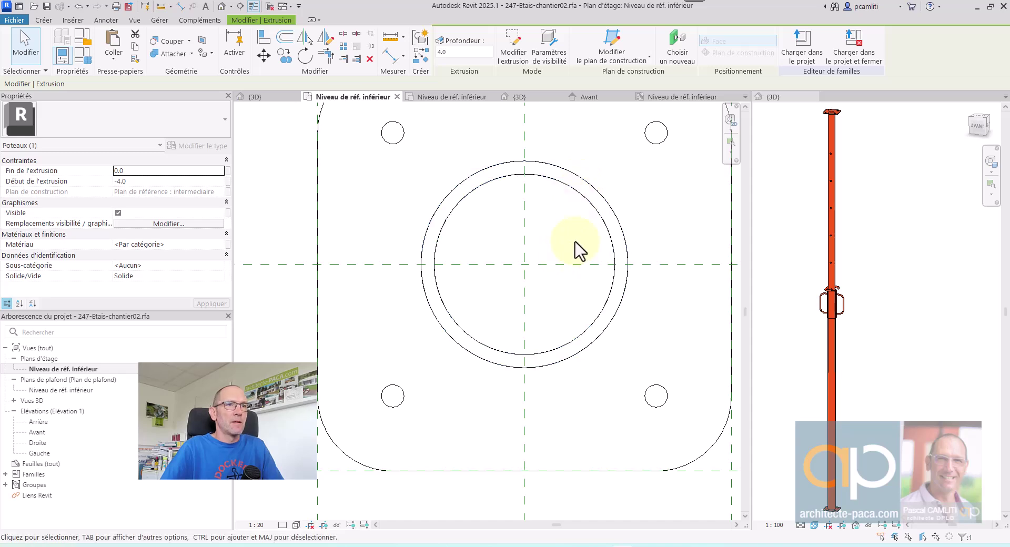
- Stretch the sliding tube's upper end in the 3D view to a depth of about 86 mm, rising above the outer tube
{"action": "key", "text": "ctrl+Tab"}
{"action": "scroll", "coordinate": [524, 242], "scroll_direction": "down", "scroll_amount": 6}
{"action": "middle_click_drag", "start_coordinate": [559, 257], "coordinate": [559, 277]}
{"action": "scroll", "coordinate": [491, 198], "scroll_direction": "up", "scroll_amount": 5}
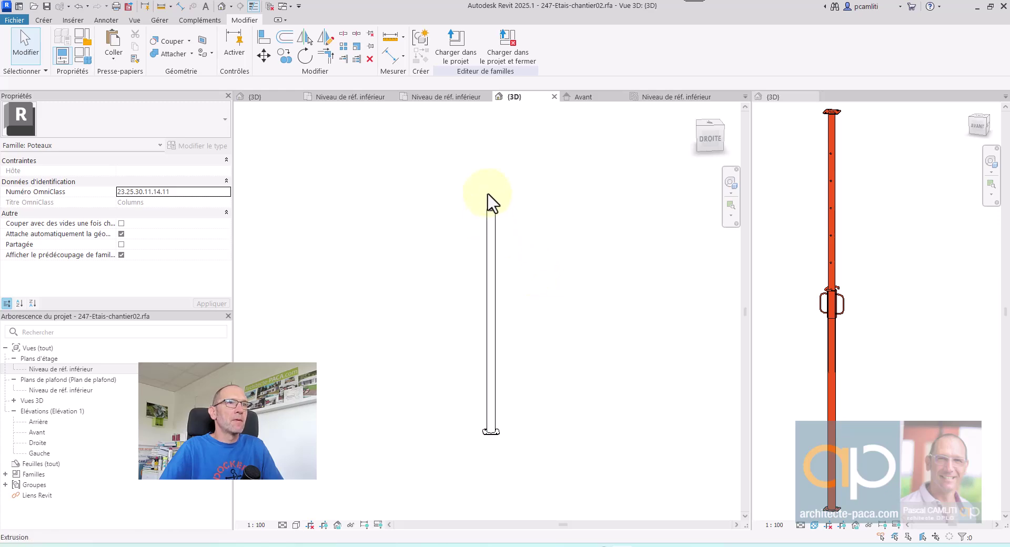
{"action": "left_click", "coordinate": [494, 227]}
{"action": "scroll", "coordinate": [490, 227], "scroll_direction": "up", "scroll_amount": 2}
{"action": "left_click_drag", "start_coordinate": [490, 221], "coordinate": [496, 146]}
{"action": "left_click", "coordinate": [564, 166]}
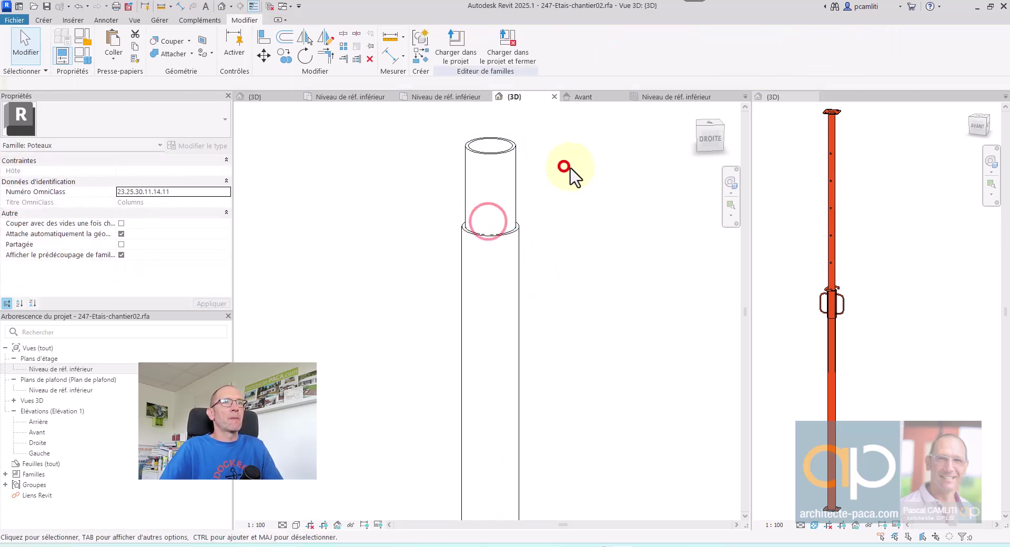
{"action": "middle_click_drag", "start_coordinate": [600, 204], "coordinate": [499, 271], "text": "shift"}
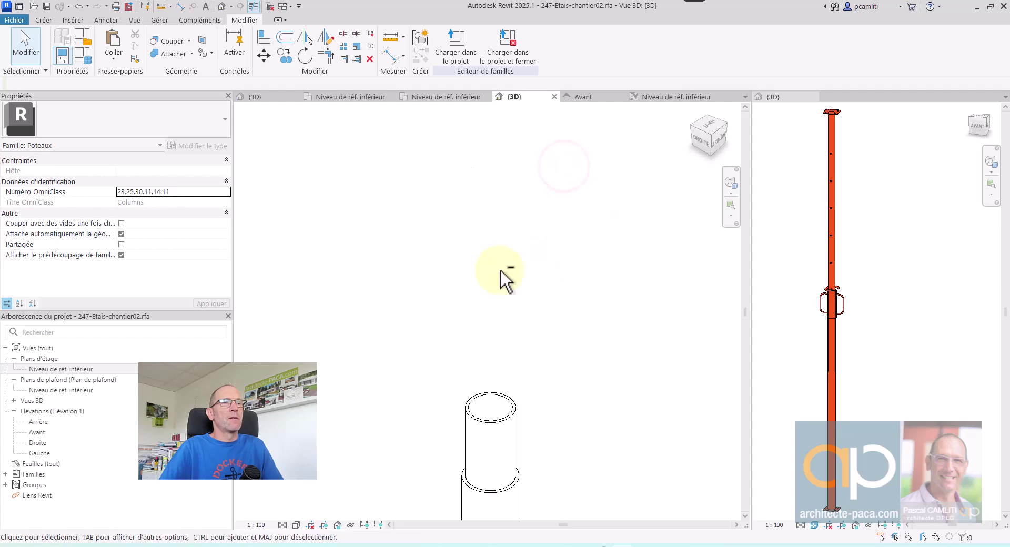
- Edit the outer tube's extrusion sketch in the Niveau de réf. inférieur plan and set the inner circle's radius to =48.3/2
{"action": "left_click", "coordinate": [520, 497]}
{"action": "left_click", "coordinate": [512, 53]}
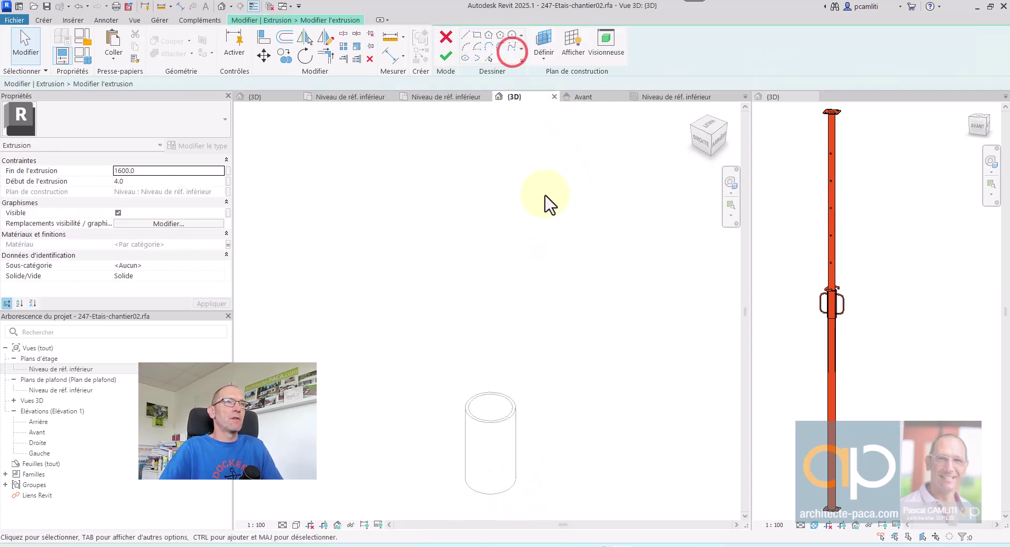
{"action": "left_click", "coordinate": [453, 97]}
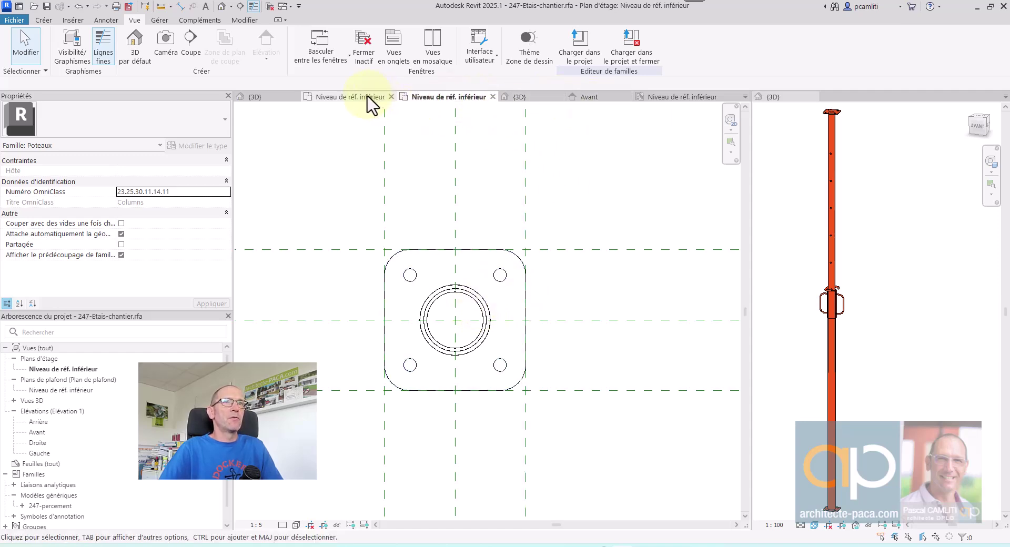
{"action": "left_click", "coordinate": [332, 97]}
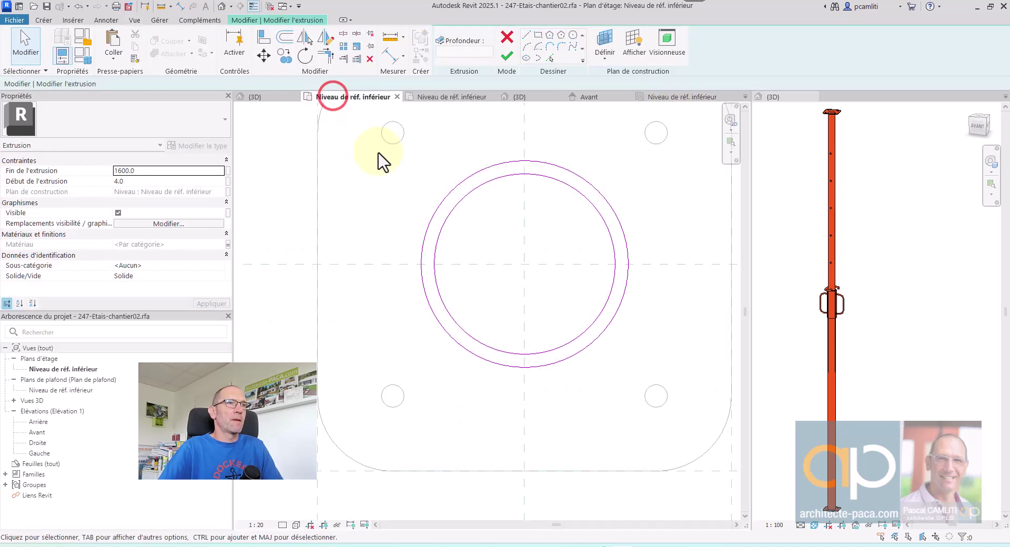
{"action": "middle_click_drag", "start_coordinate": [544, 200], "coordinate": [463, 214]}
{"action": "left_click", "coordinate": [485, 198]}
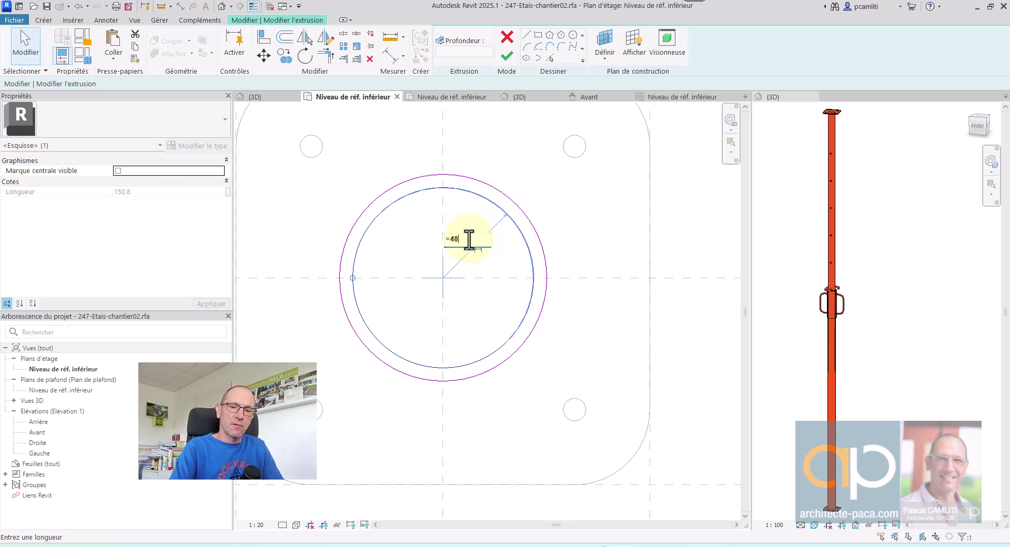
{"action": "type", "text": "2"}
{"action": "key", "text": "Return"}
{"action": "left_click", "coordinate": [469, 238]}
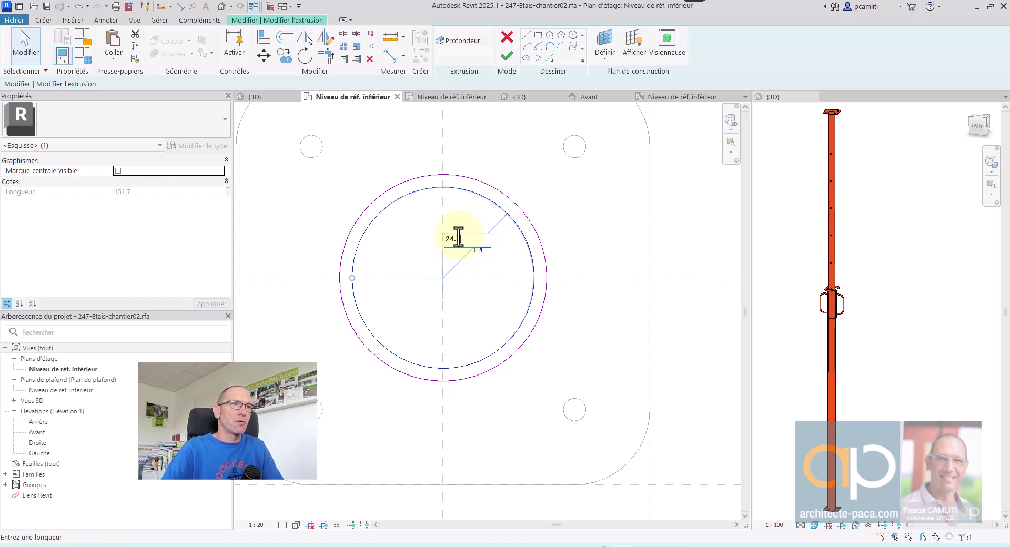
{"action": "left_click", "coordinate": [543, 196]}
{"action": "left_click", "coordinate": [506, 58]}
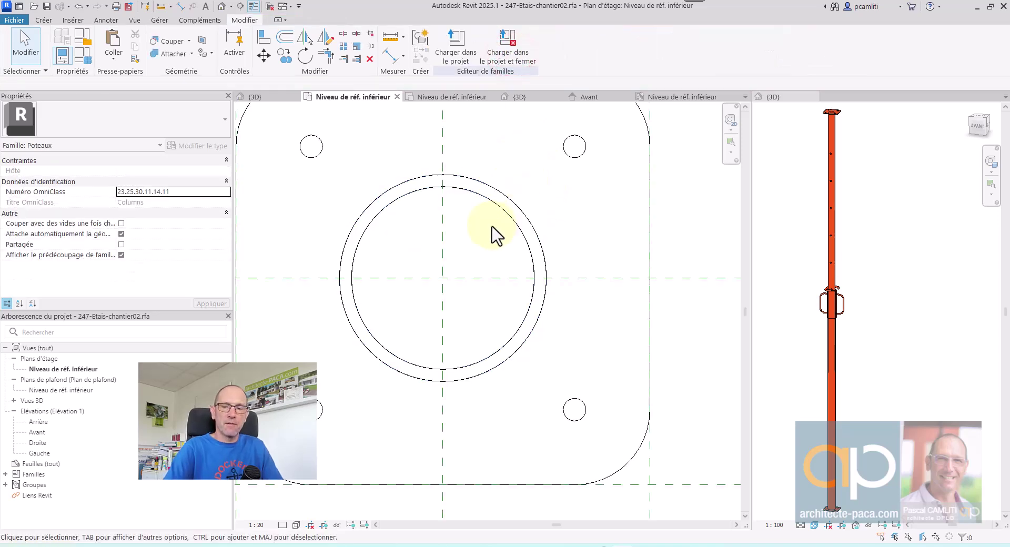
- Align the sliding tube's upper end with the underside of the upper plate in the Avant elevation and lock the alignment
{"action": "key", "text": "d"}
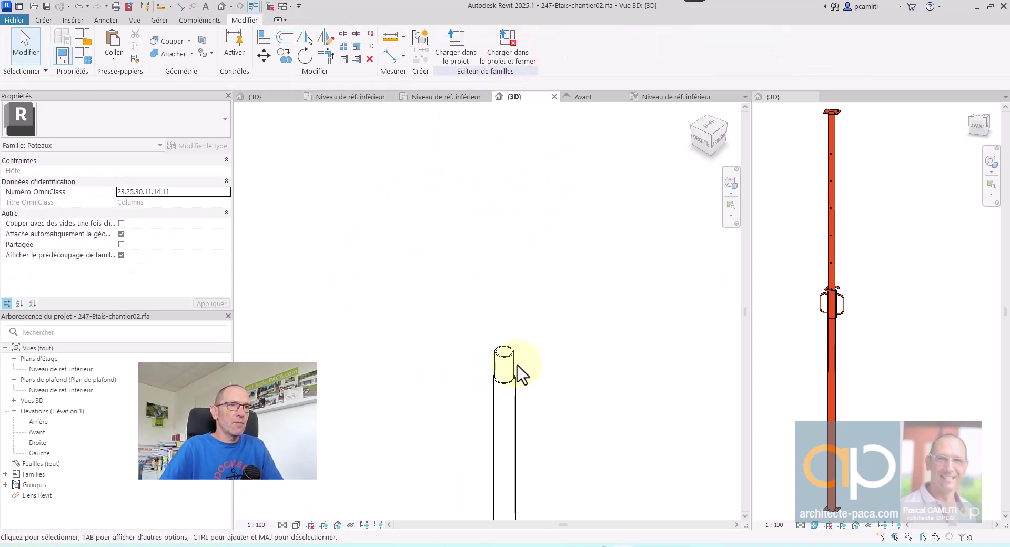
{"action": "left_click", "coordinate": [520, 369]}
{"action": "middle_click_drag", "start_coordinate": [523, 367], "coordinate": [568, 278], "text": "shift"}
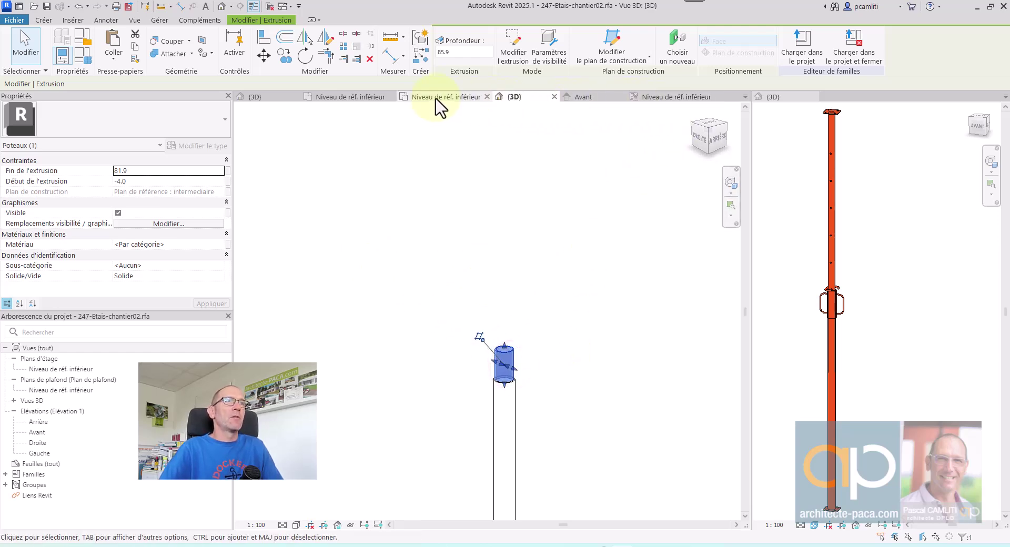
{"action": "left_click", "coordinate": [575, 98]}
{"action": "scroll", "coordinate": [473, 337], "scroll_direction": "up", "scroll_amount": 5}
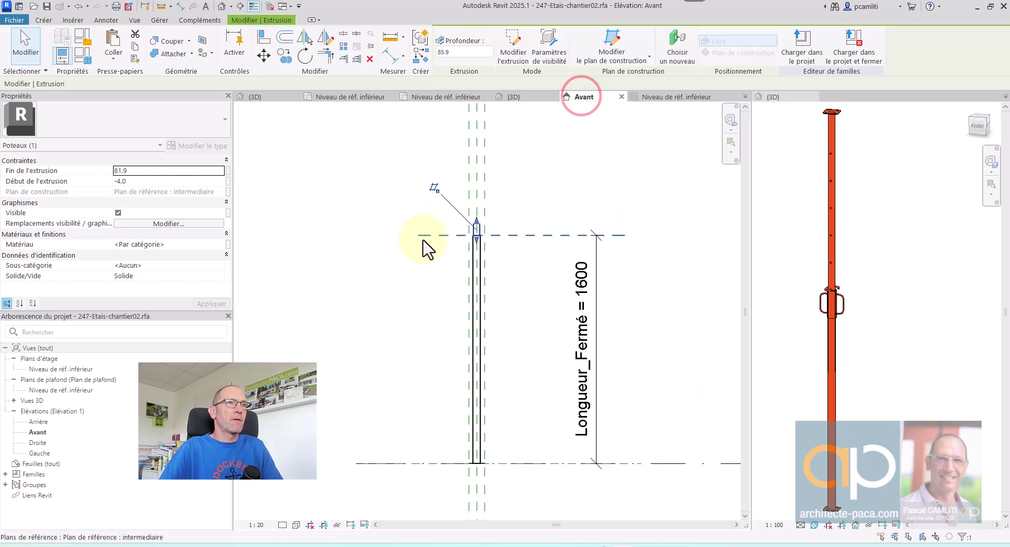
{"action": "left_click", "coordinate": [266, 38]}
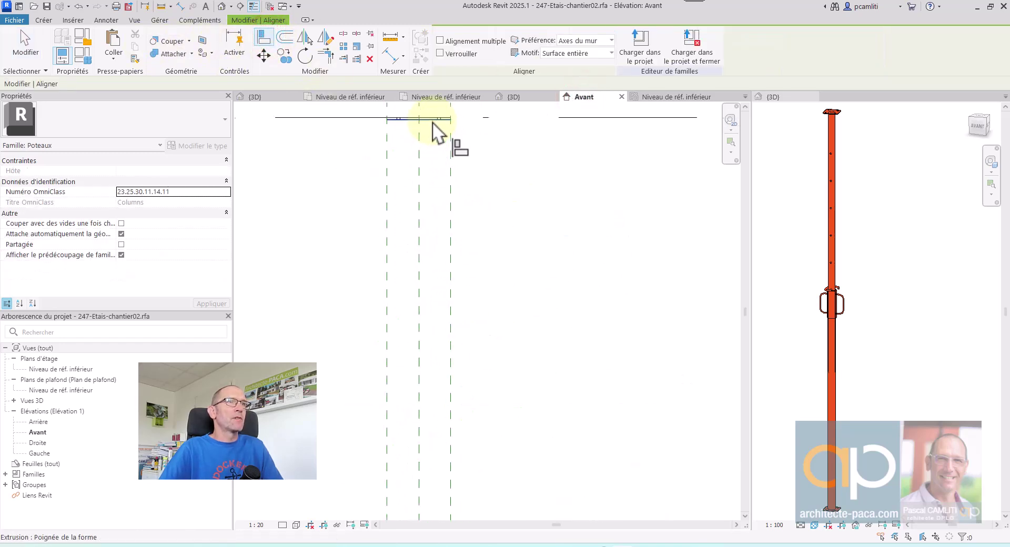
{"action": "left_click", "coordinate": [431, 120]}
{"action": "scroll", "coordinate": [439, 175], "scroll_direction": "down", "scroll_amount": 2}
{"action": "middle_click_drag", "start_coordinate": [454, 358], "coordinate": [501, 400]}
{"action": "left_click", "coordinate": [431, 404]}
{"action": "left_click", "coordinate": [470, 202]}
{"action": "scroll", "coordinate": [469, 226], "scroll_direction": "up", "scroll_amount": 2}
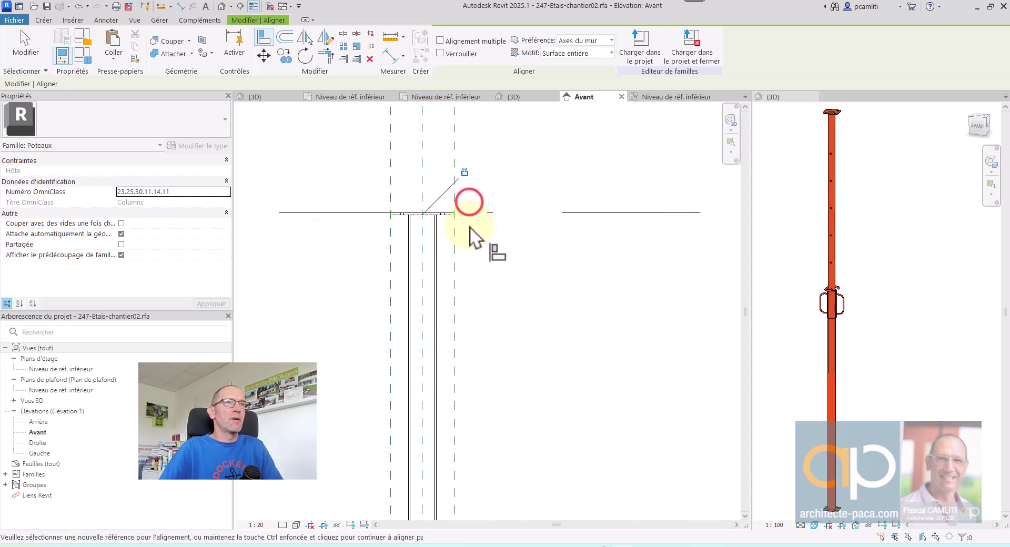
{"action": "scroll", "coordinate": [462, 225], "scroll_direction": "up", "scroll_amount": 3}
{"action": "key", "text": "Escape"}
- Create the type length parameter Epaisseur_Platine_Haute under Cotes and give it the value -4
{"action": "left_click", "coordinate": [428, 198]}
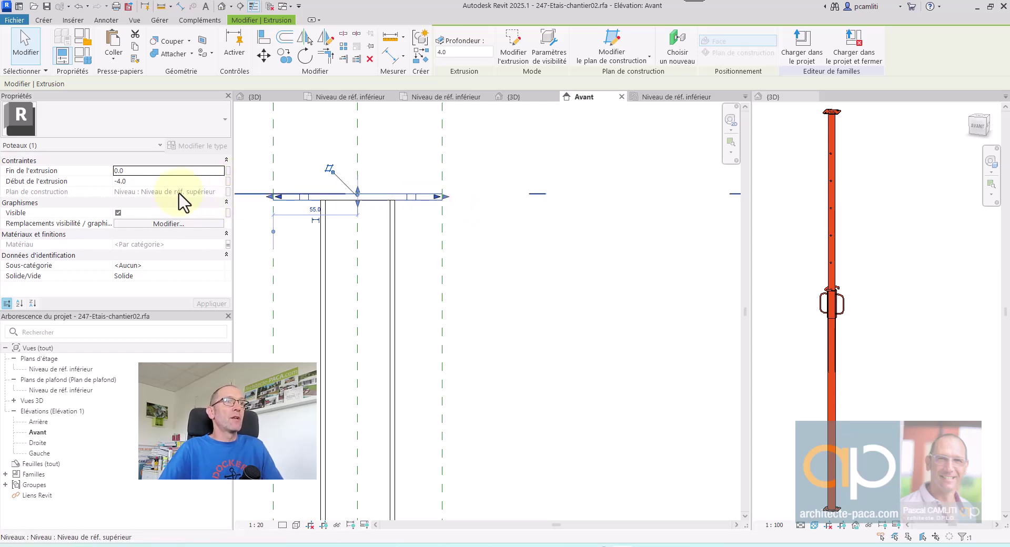
{"action": "left_click", "coordinate": [84, 53]}
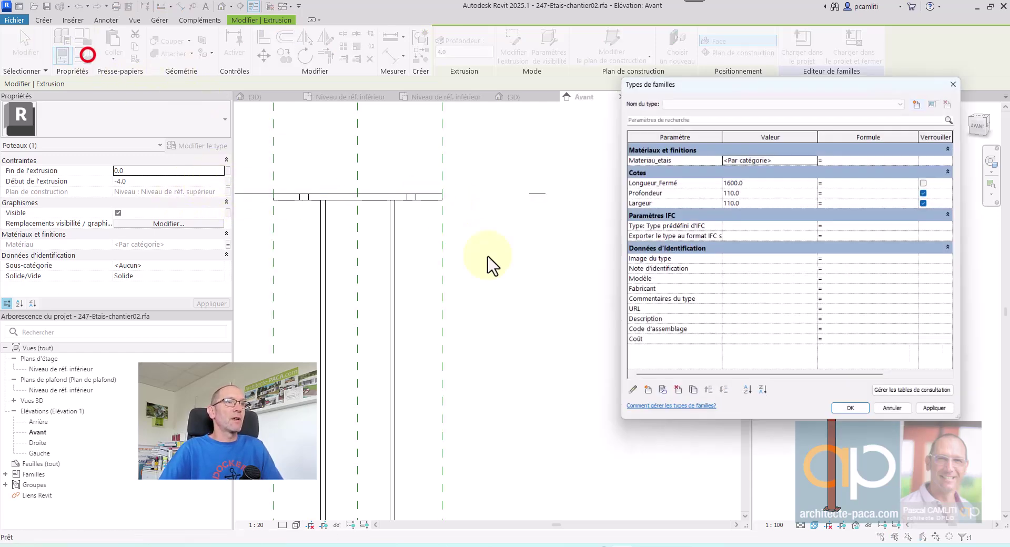
{"action": "left_click_drag", "start_coordinate": [751, 79], "coordinate": [656, 93]}
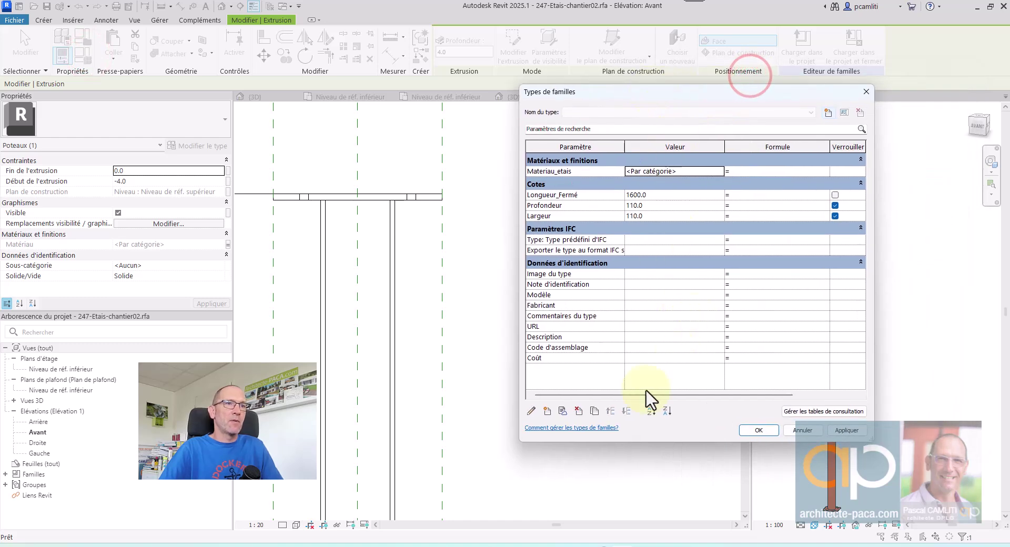
{"action": "left_click", "coordinate": [547, 411]}
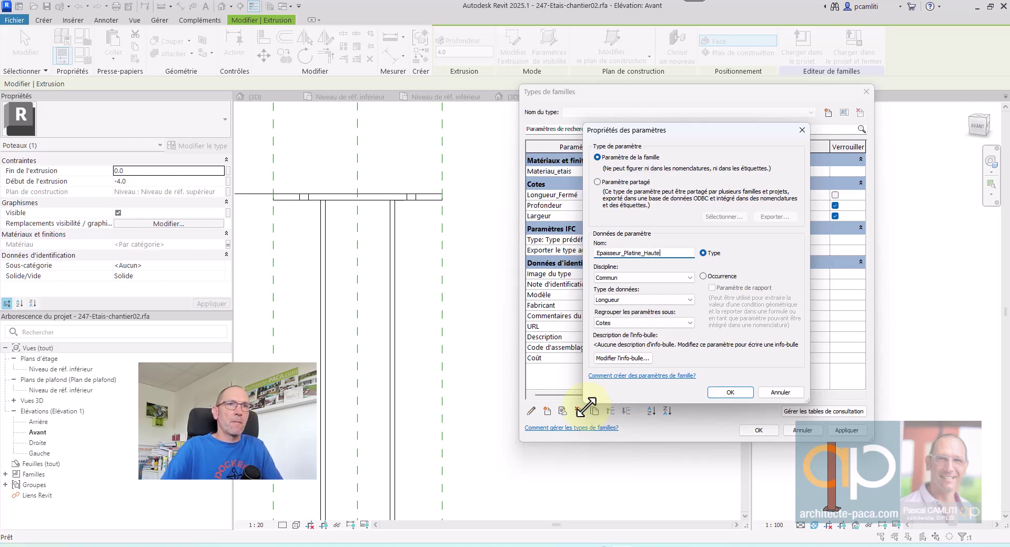
{"action": "left_click", "coordinate": [730, 392]}
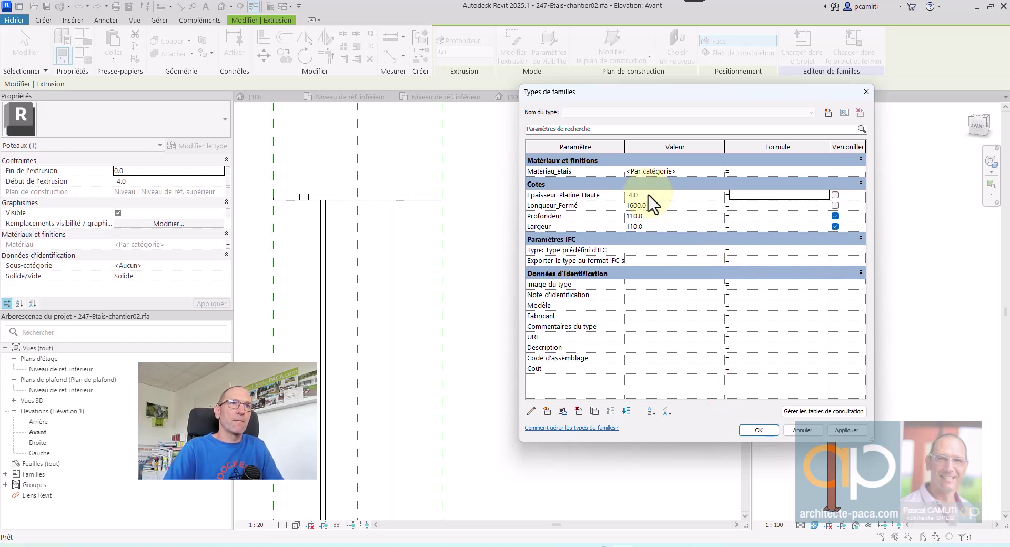
{"action": "left_click", "coordinate": [769, 431]}
- Associate the upper plate's Début de l'extrusion with the parameter Epaisseur_Platine_Haute
{"action": "left_click", "coordinate": [416, 202]}
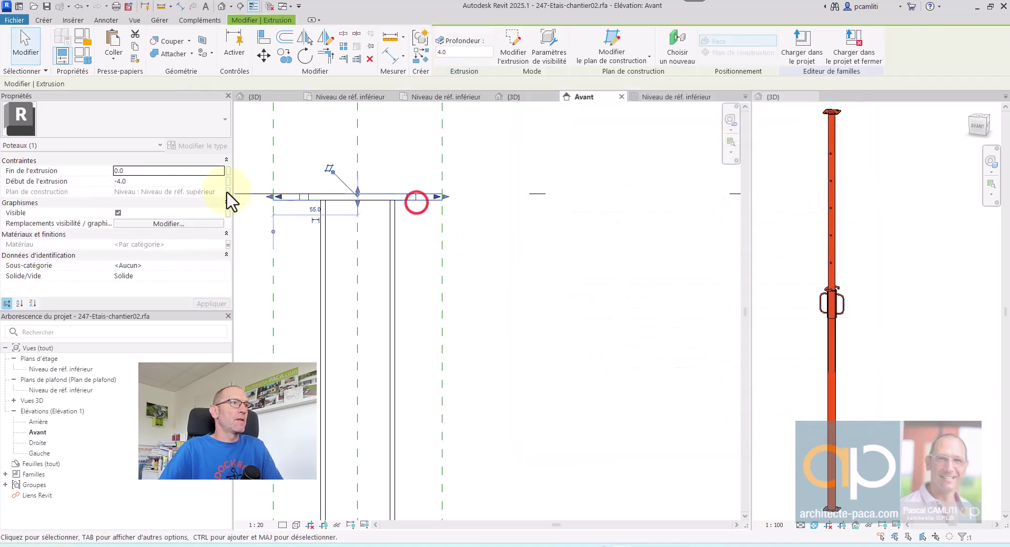
{"action": "left_click", "coordinate": [228, 181]}
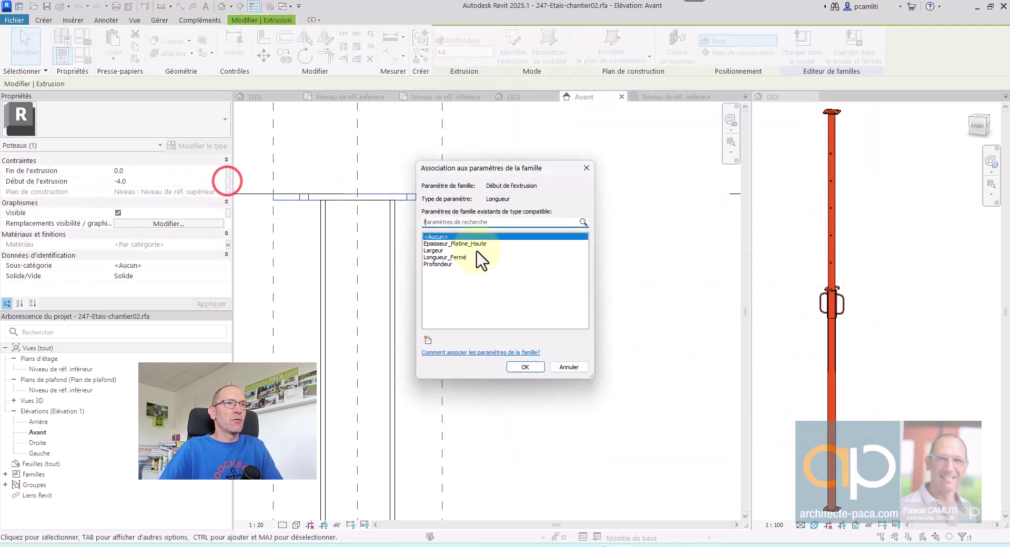
{"action": "left_click", "coordinate": [467, 243]}
{"action": "left_click", "coordinate": [525, 367]}
{"action": "left_click", "coordinate": [530, 377]}
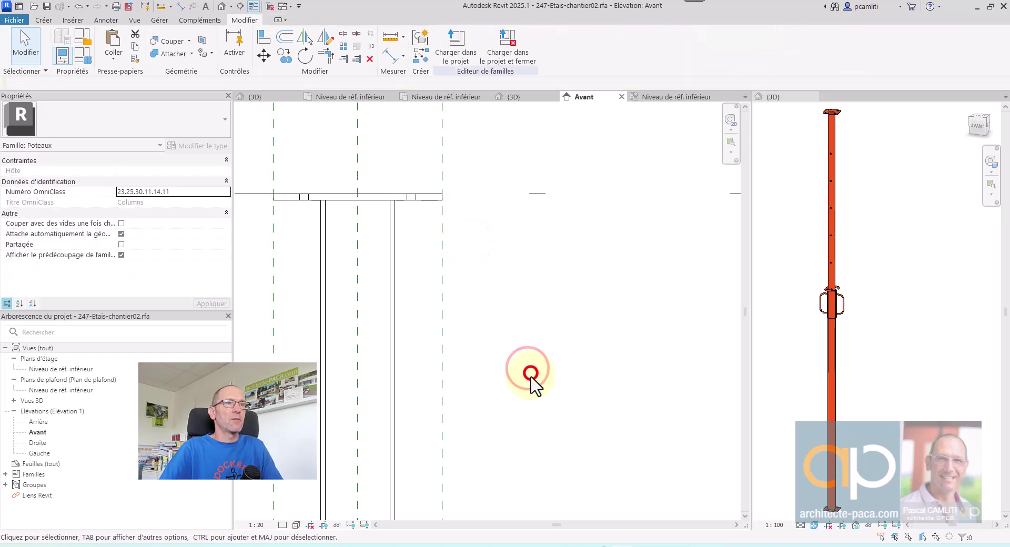
- Draw a horizontal reference plane across the outer tube, about 250 mm below the intermediaire plane
{"action": "scroll", "coordinate": [534, 394], "scroll_direction": "down", "scroll_amount": 3}
{"action": "middle_click_drag", "start_coordinate": [536, 408], "coordinate": [513, 300]}
{"action": "scroll", "coordinate": [462, 225], "scroll_direction": "down", "scroll_amount": 4}
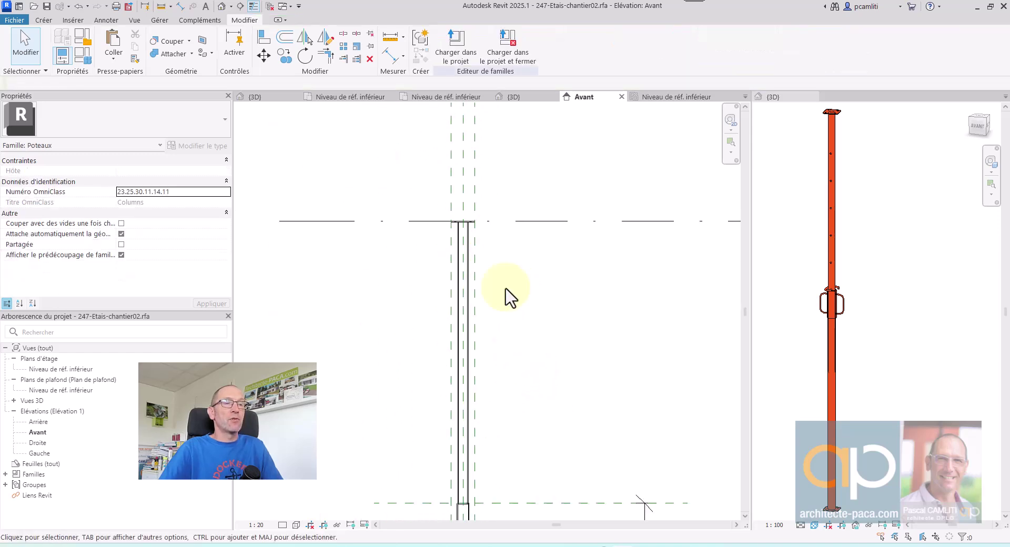
{"action": "middle_click_drag", "start_coordinate": [491, 266], "coordinate": [507, 270]}
{"action": "middle_click_drag", "start_coordinate": [447, 388], "coordinate": [528, 330]}
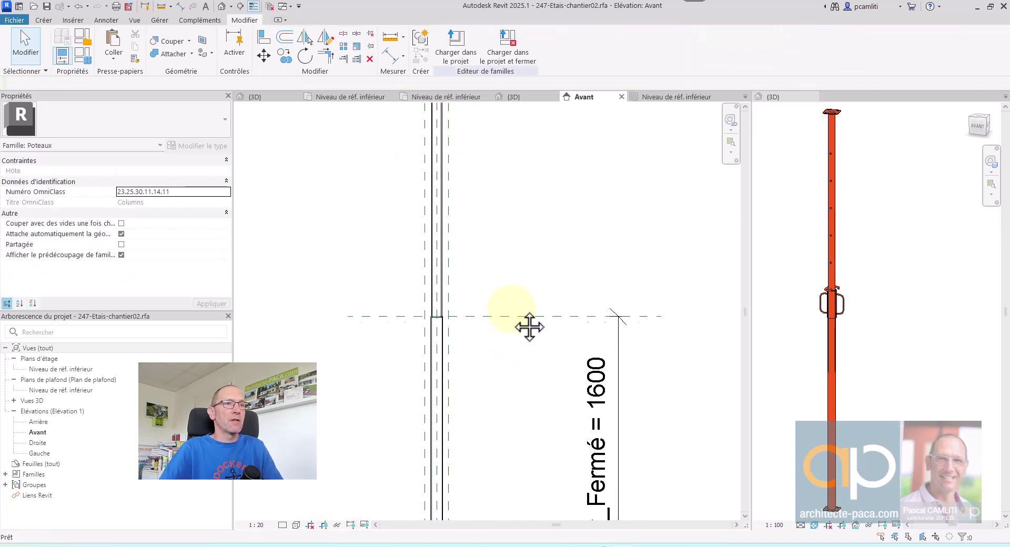
{"action": "scroll", "coordinate": [473, 322], "scroll_direction": "up", "scroll_amount": 2}
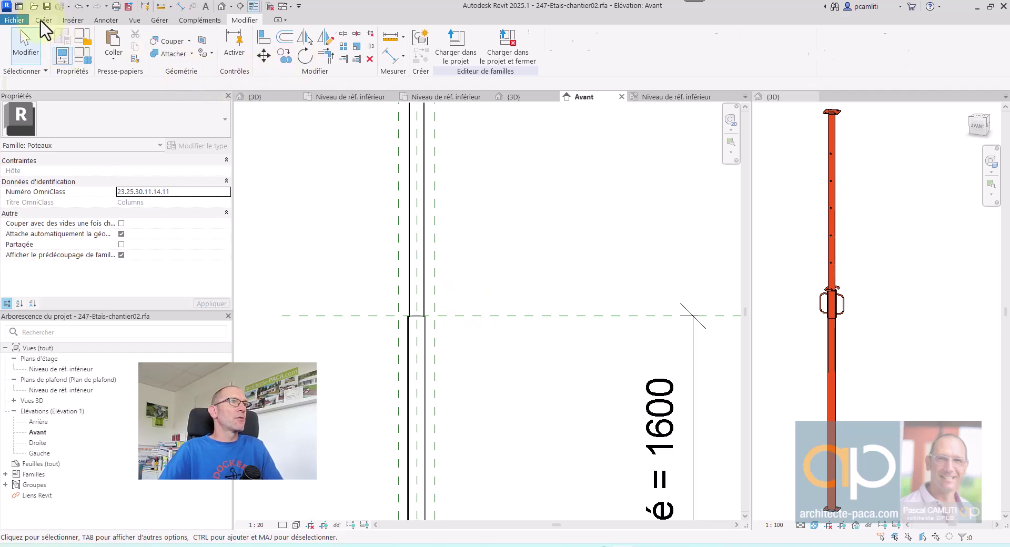
{"action": "left_click", "coordinate": [44, 21]}
{"action": "left_click", "coordinate": [777, 54]}
{"action": "left_click", "coordinate": [318, 397]}
{"action": "left_click", "coordinate": [548, 399]}
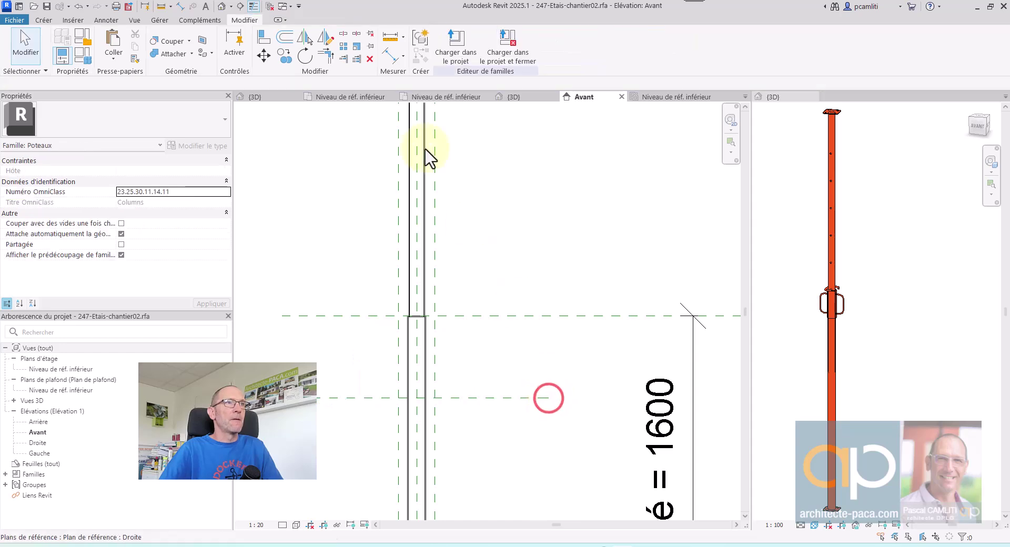
- Dimension the distance between the intermediaire plane and the new reference plane below it
{"action": "left_click", "coordinate": [389, 58]}
{"action": "left_click", "coordinate": [532, 314]}
{"action": "left_click", "coordinate": [526, 398]}
{"action": "middle_click_drag", "start_coordinate": [596, 423], "coordinate": [574, 358]}
{"action": "left_click", "coordinate": [496, 368]}
{"action": "key", "text": "Escape"}
- Set the lower reference plane's distance from the intermediaire plane to 400 mm
{"action": "left_click", "coordinate": [451, 339]}
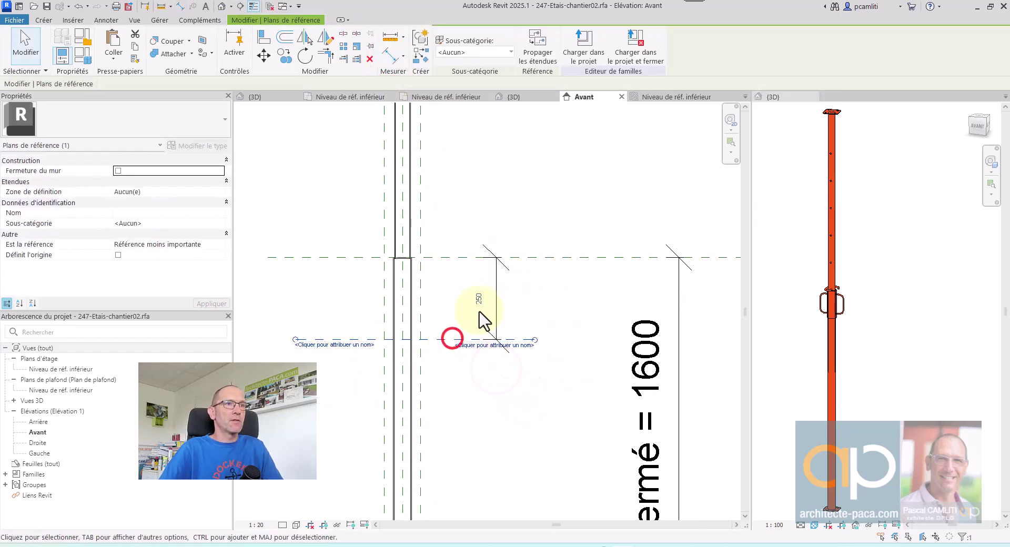
{"action": "left_click", "coordinate": [477, 301]}
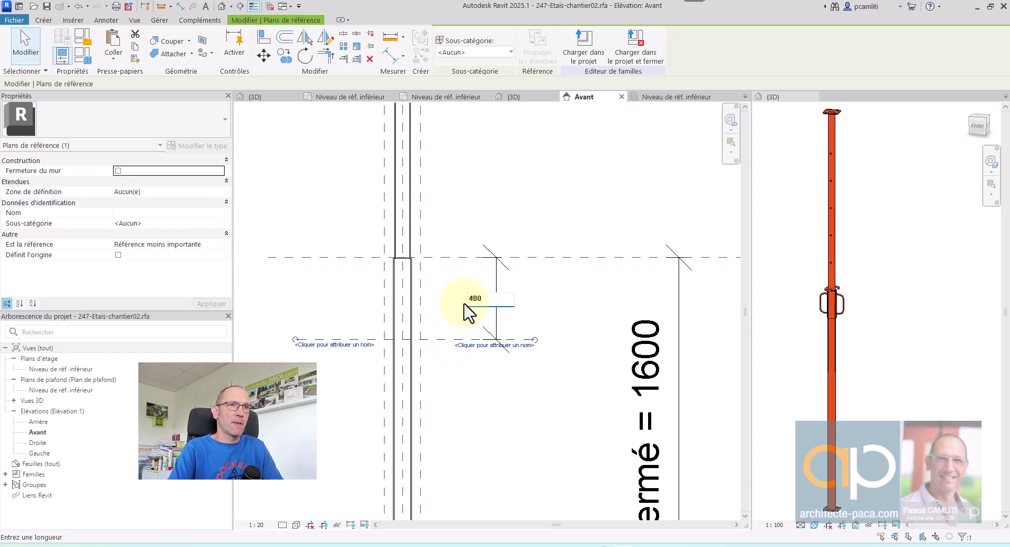
{"action": "type", "text": "400"}
{"action": "key", "text": "Return"}
{"action": "scroll", "coordinate": [463, 308], "scroll_direction": "down", "scroll_amount": 3}
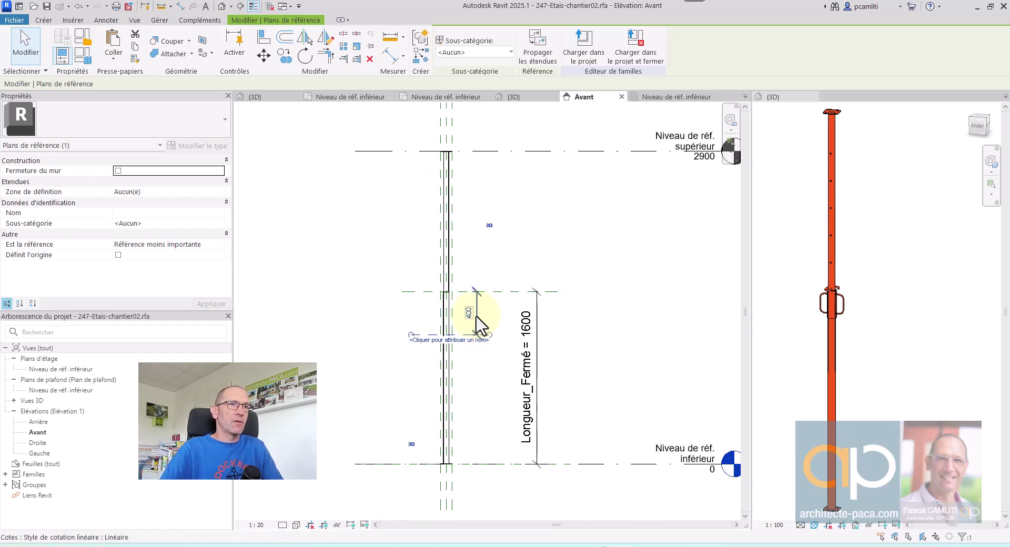
{"action": "scroll", "coordinate": [476, 317], "scroll_direction": "up", "scroll_amount": 5}
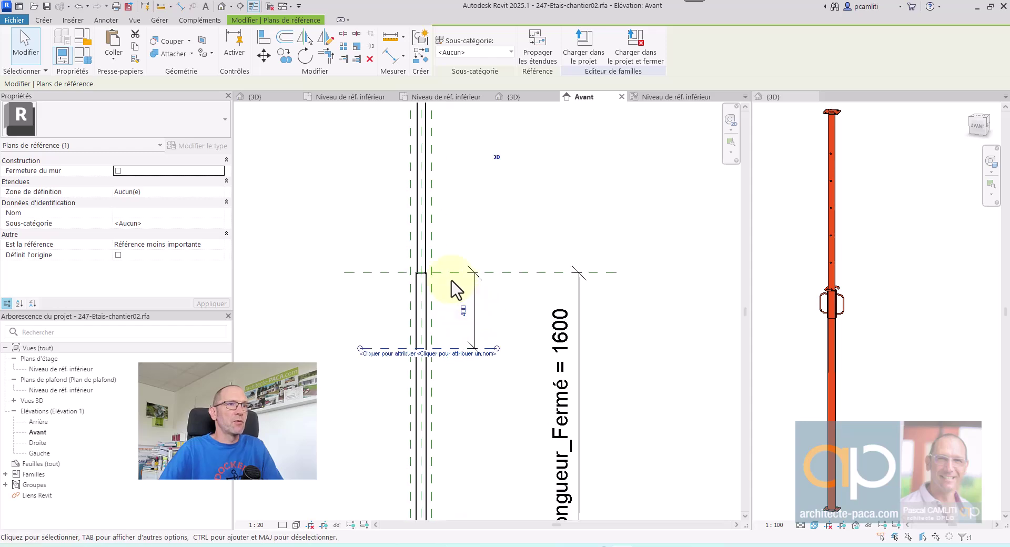
{"action": "middle_click_drag", "start_coordinate": [480, 356], "coordinate": [458, 331]}
{"action": "scroll", "coordinate": [462, 349], "scroll_direction": "up", "scroll_amount": 3}
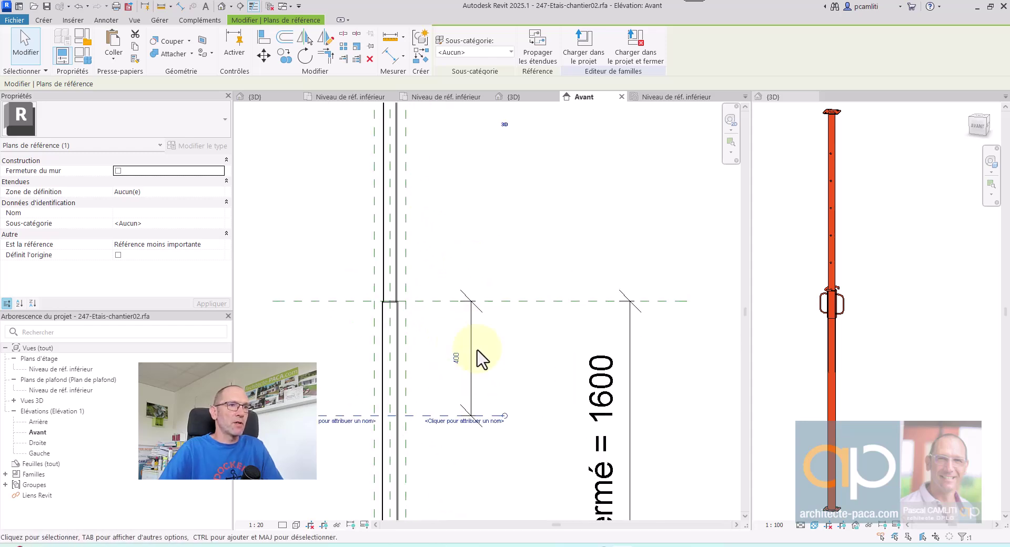
- Move the sliding tube extrusion's work plane to the reference plane 400 mm below the intermediaire plane
{"action": "left_click", "coordinate": [470, 360]}
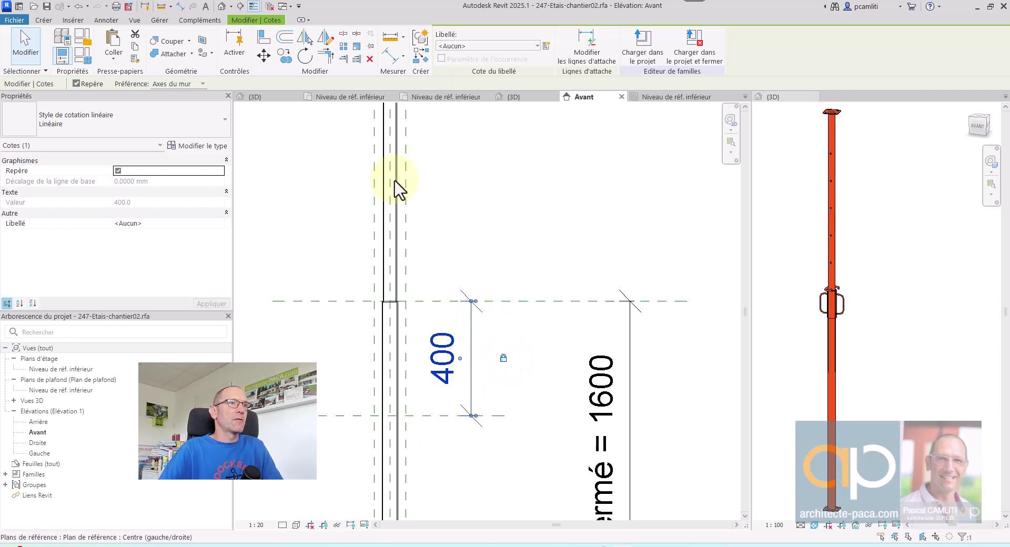
{"action": "left_click", "coordinate": [400, 295]}
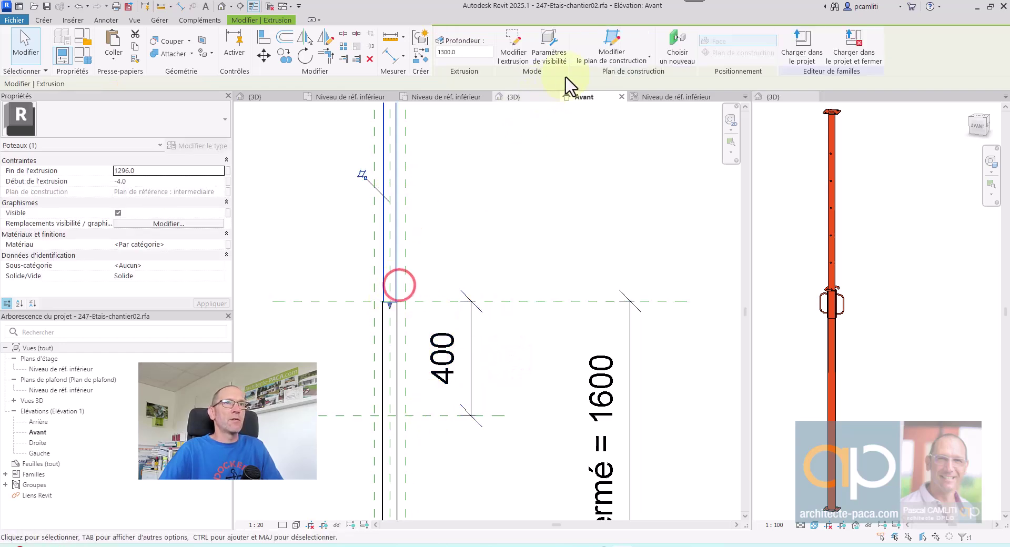
{"action": "left_click", "coordinate": [631, 66]}
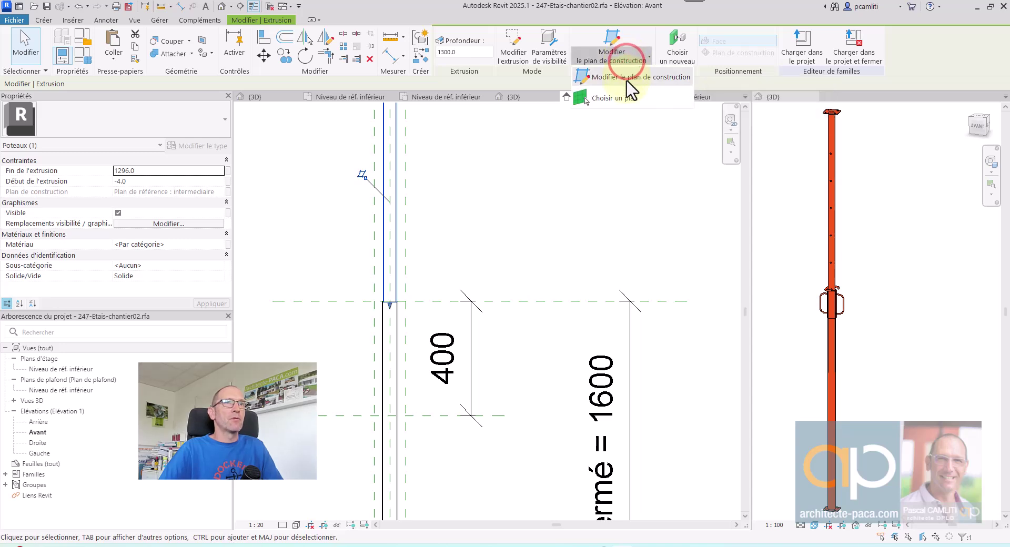
{"action": "left_click", "coordinate": [623, 97]}
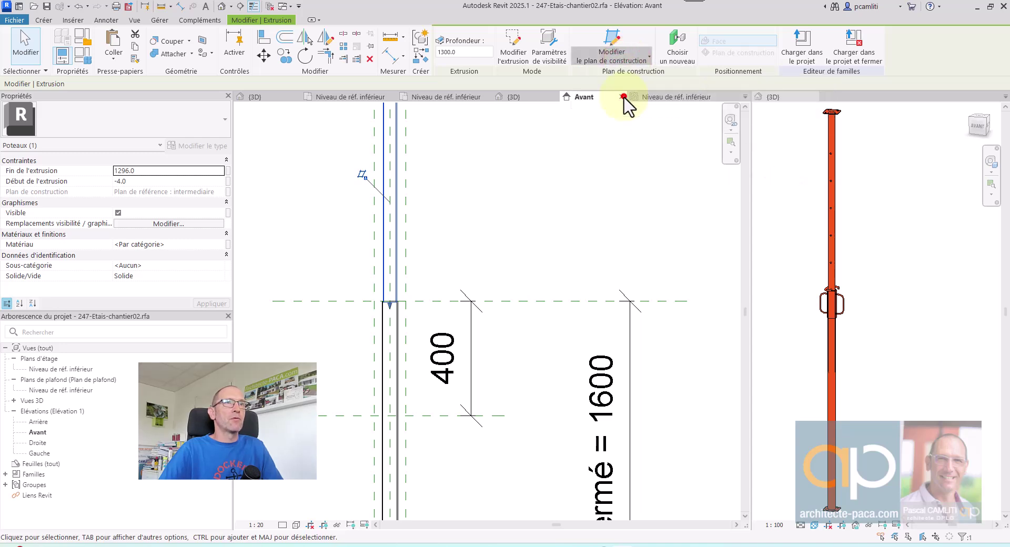
{"action": "left_click", "coordinate": [422, 416]}
- Snap the sliding tube's lower end to the lower reference plane, giving an extrusion start of 0
{"action": "scroll", "coordinate": [395, 435], "scroll_direction": "up", "scroll_amount": 5}
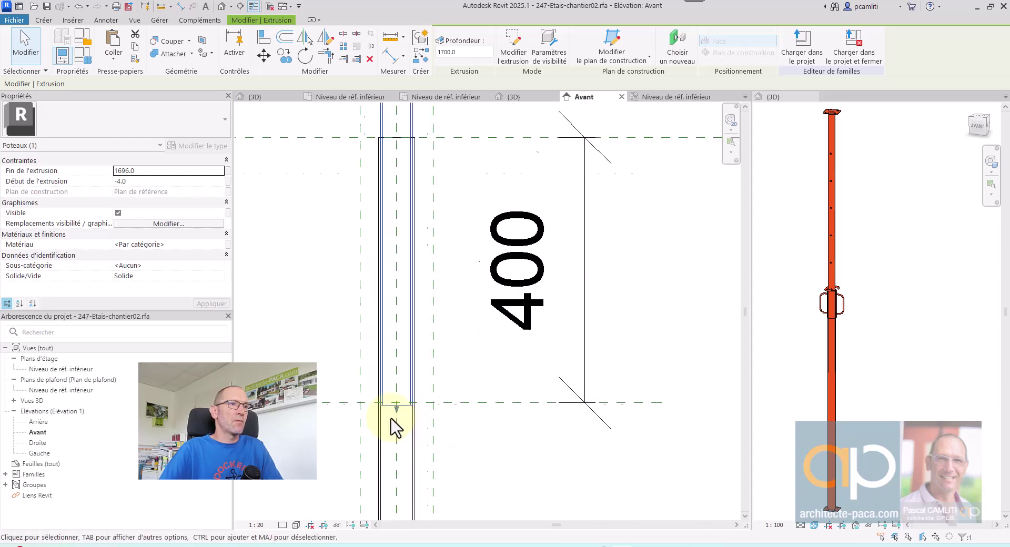
{"action": "left_click_drag", "start_coordinate": [398, 404], "coordinate": [408, 401]}
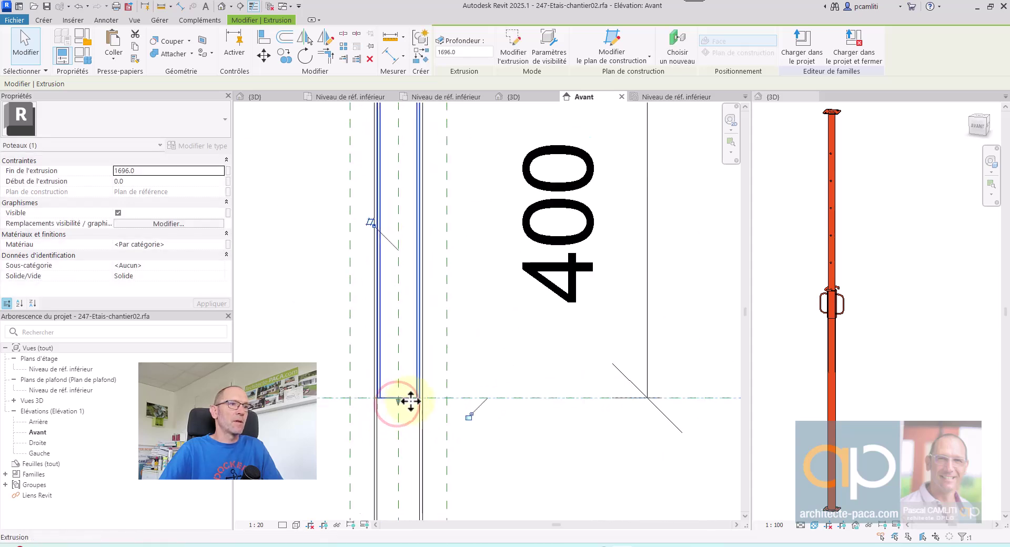
{"action": "scroll", "coordinate": [490, 368], "scroll_direction": "down", "scroll_amount": 5}
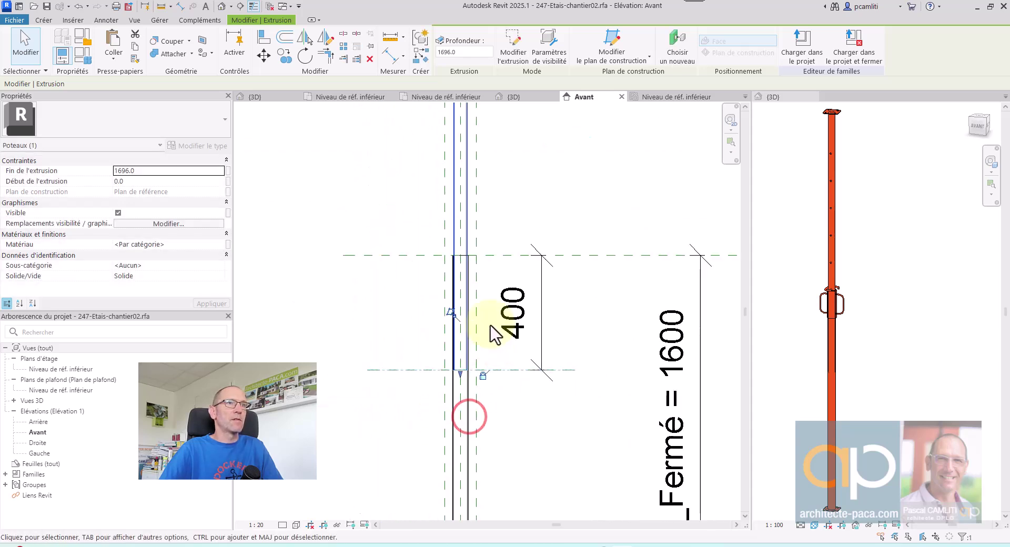
{"action": "left_click", "coordinate": [539, 208]}
{"action": "middle_click_drag", "start_coordinate": [541, 203], "coordinate": [516, 270]}
{"action": "scroll", "coordinate": [494, 232], "scroll_direction": "up", "scroll_amount": 3}
{"action": "scroll", "coordinate": [526, 285], "scroll_direction": "down", "scroll_amount": 3}
{"action": "middle_click_drag", "start_coordinate": [546, 395], "coordinate": [537, 299]}
{"action": "scroll", "coordinate": [536, 305], "scroll_direction": "up", "scroll_amount": 1}
{"action": "scroll", "coordinate": [816, 304], "scroll_direction": "up", "scroll_amount": 3}
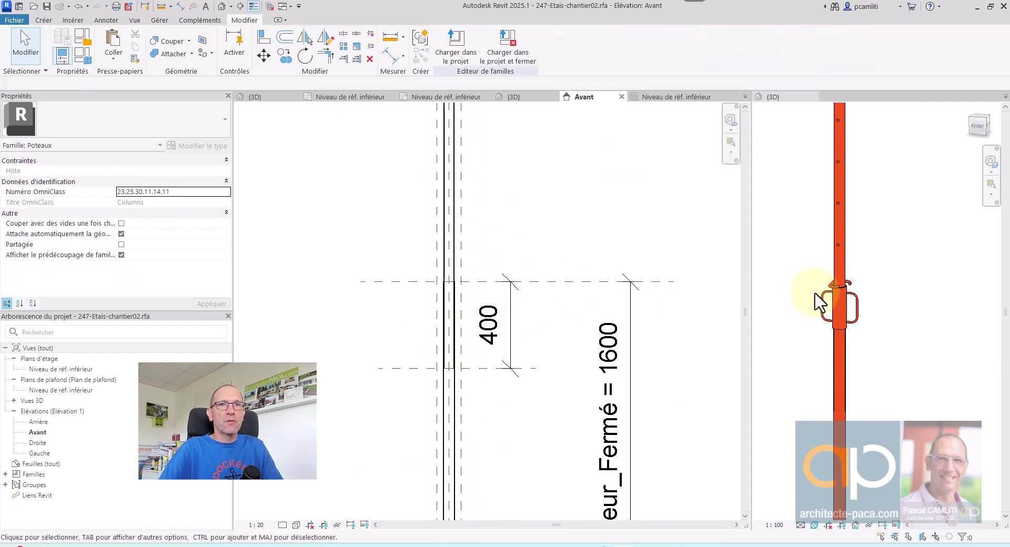
{"action": "left_click", "coordinate": [815, 291]}
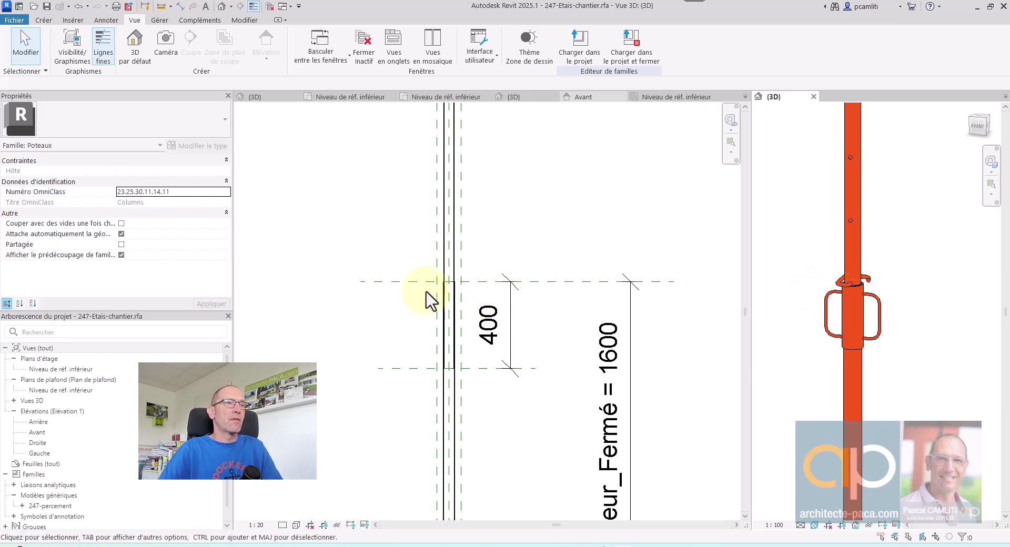
{"action": "double_click", "coordinate": [108, 369]}
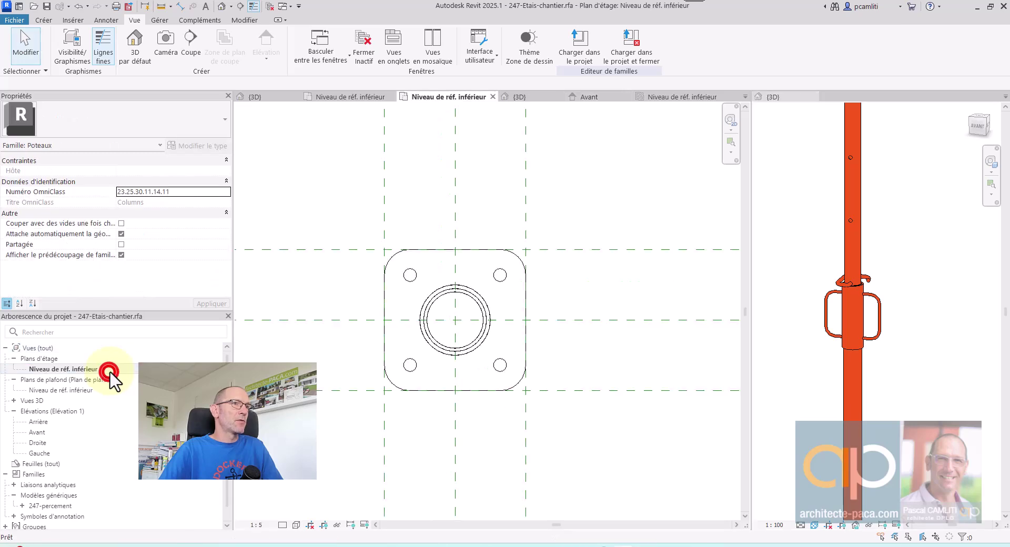
{"action": "scroll", "coordinate": [470, 315], "scroll_direction": "up", "scroll_amount": 3}
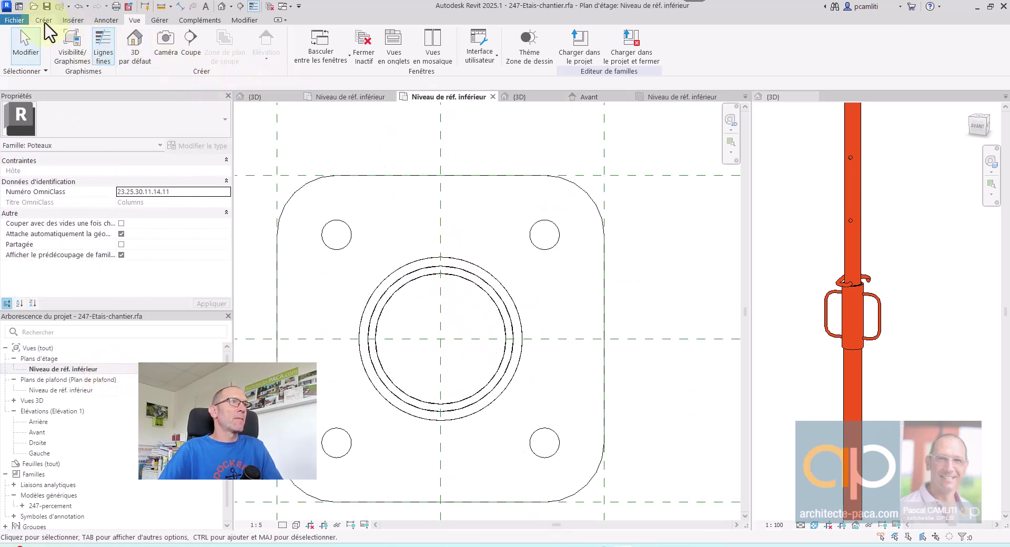
{"action": "left_click", "coordinate": [43, 20]}
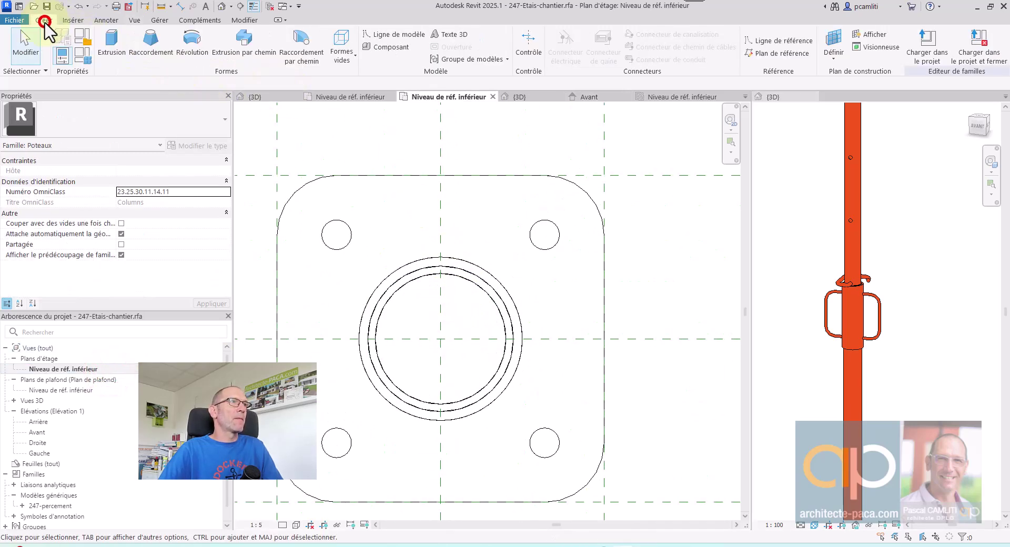
{"action": "left_click", "coordinate": [113, 41]}
{"action": "left_click", "coordinate": [604, 42]}
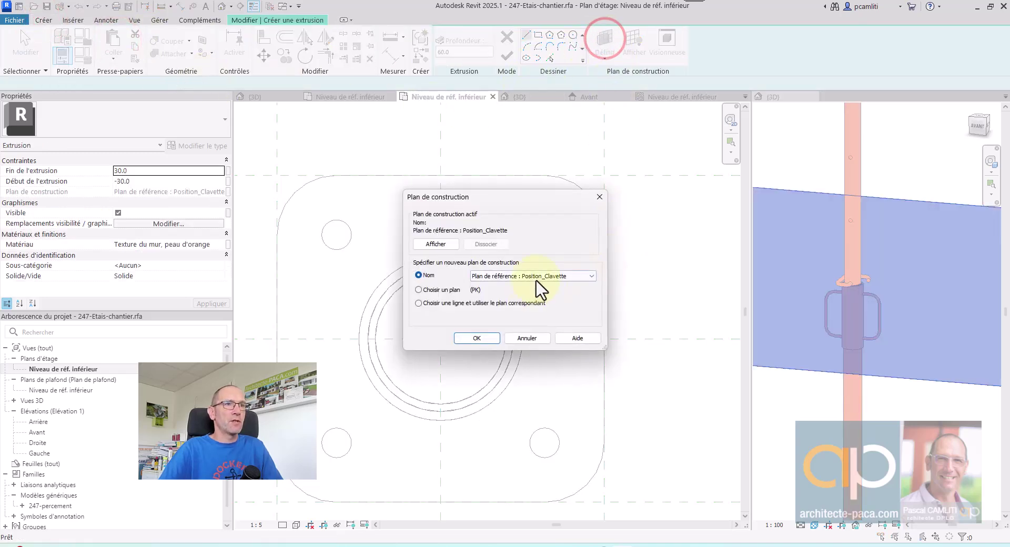
{"action": "left_click", "coordinate": [536, 277]}
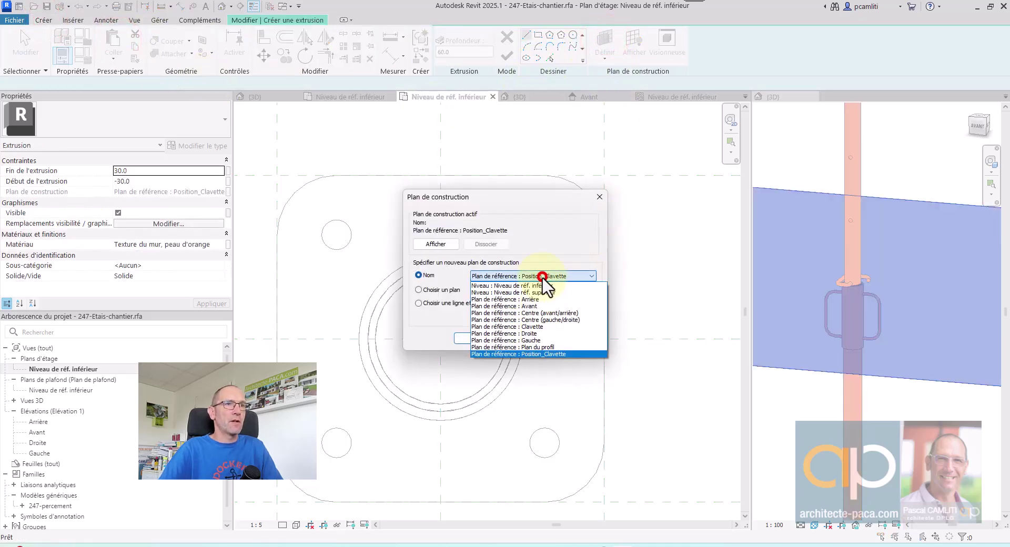
{"action": "left_click", "coordinate": [546, 326]}
{"action": "left_click", "coordinate": [599, 197]}
{"action": "left_click", "coordinate": [445, 39]}
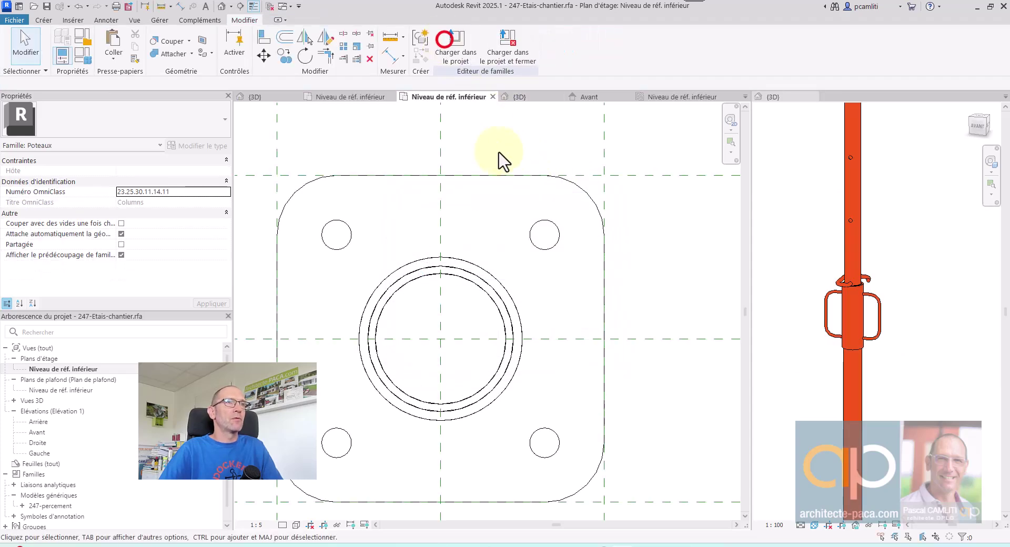
- In the prop family's lower reference level plan, start a new extrusion with the intermediaire plane as its work plane
{"action": "left_click", "coordinate": [350, 97]}
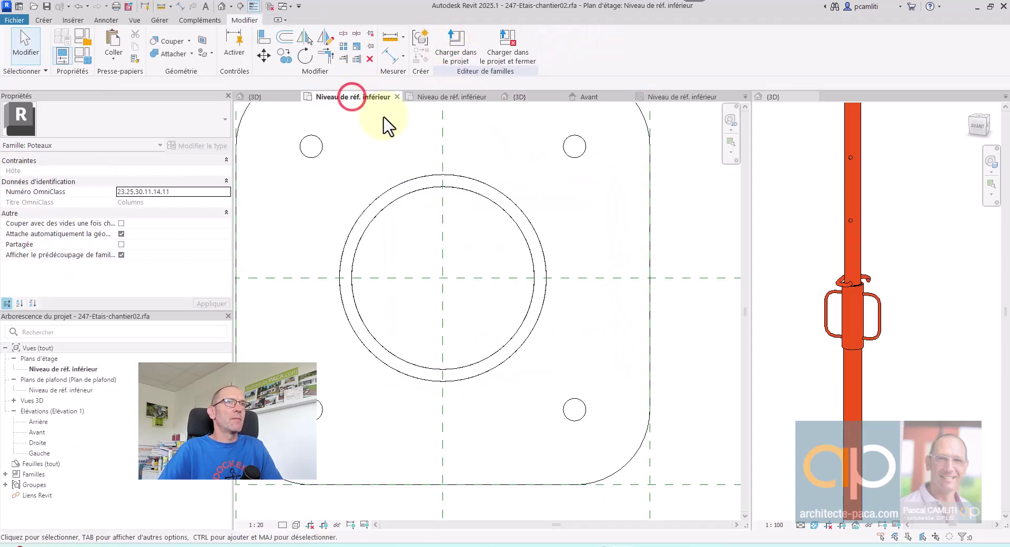
{"action": "middle_click_drag", "start_coordinate": [466, 204], "coordinate": [495, 235]}
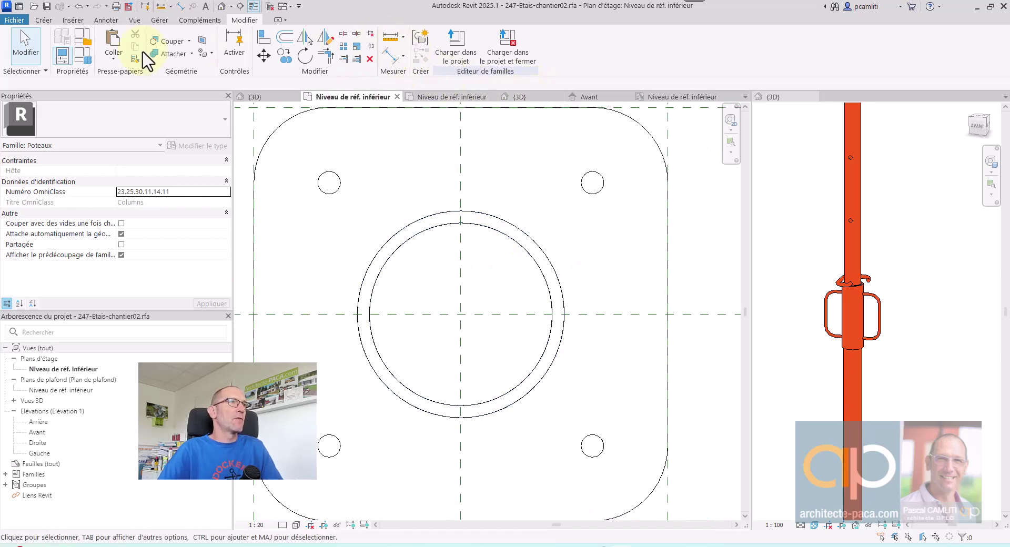
{"action": "left_click", "coordinate": [43, 20]}
{"action": "left_click", "coordinate": [108, 42]}
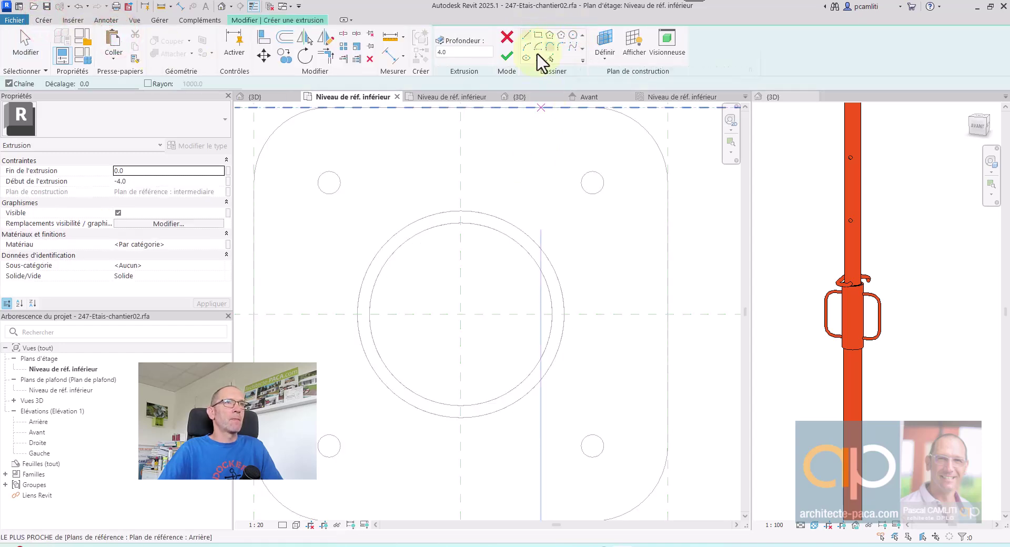
{"action": "left_click", "coordinate": [590, 51]}
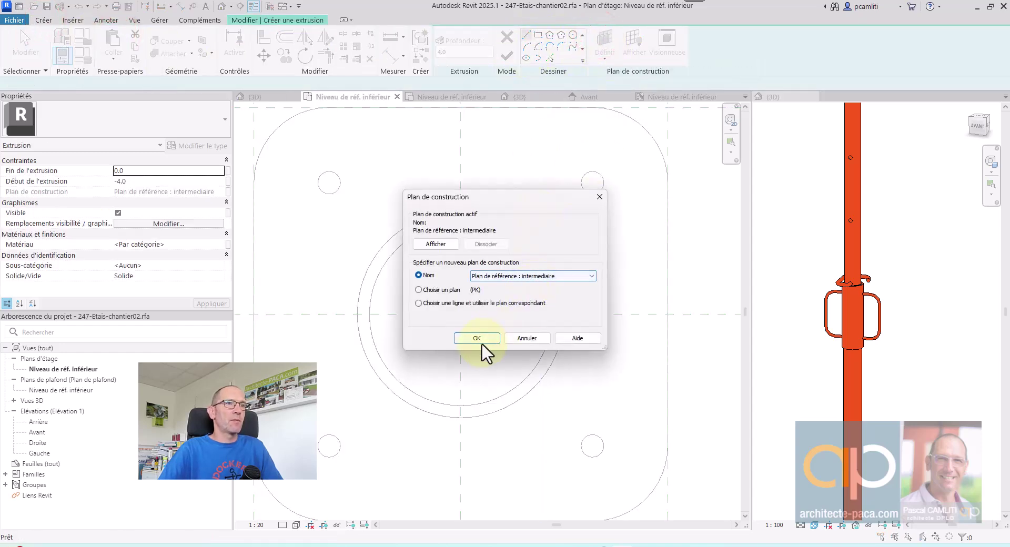
{"action": "left_click", "coordinate": [483, 343]}
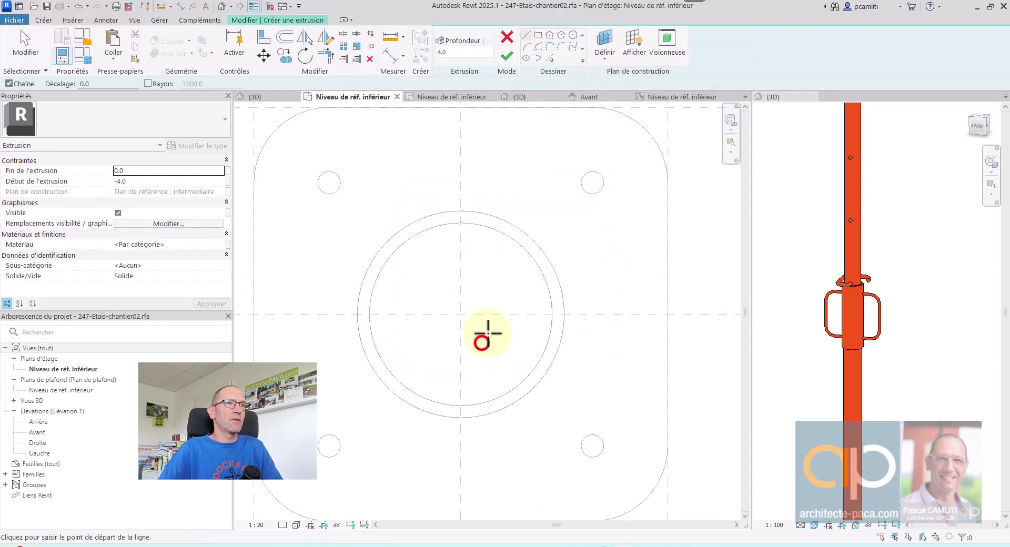
- Sketch the sleeve profile as a 27.5 mm radius circle on the tube axis with a 3 mm outward offset copy, and finish the extrusion
{"action": "left_click", "coordinate": [575, 35]}
{"action": "left_click", "coordinate": [460, 315]}
{"action": "left_click", "coordinate": [564, 314]}
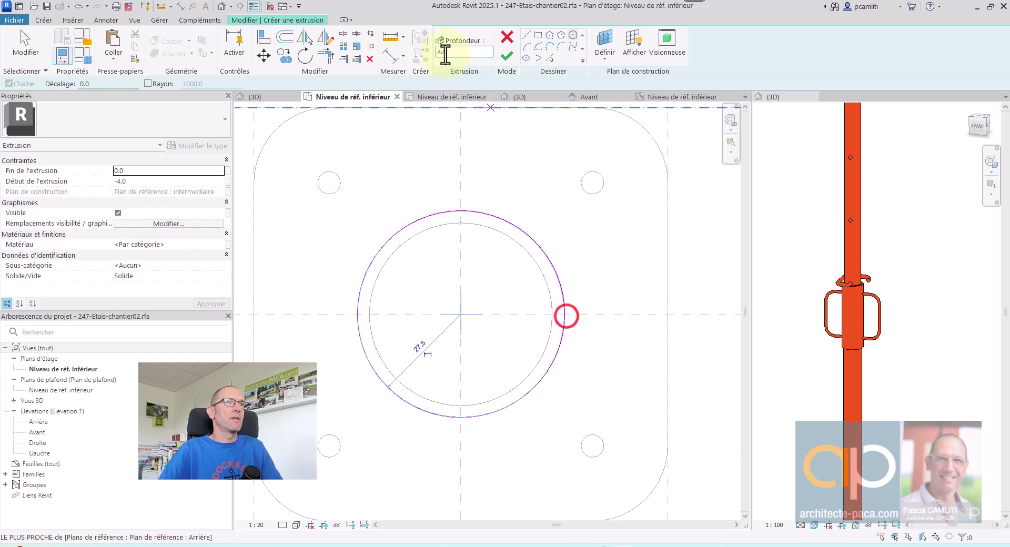
{"action": "left_click", "coordinate": [279, 41]}
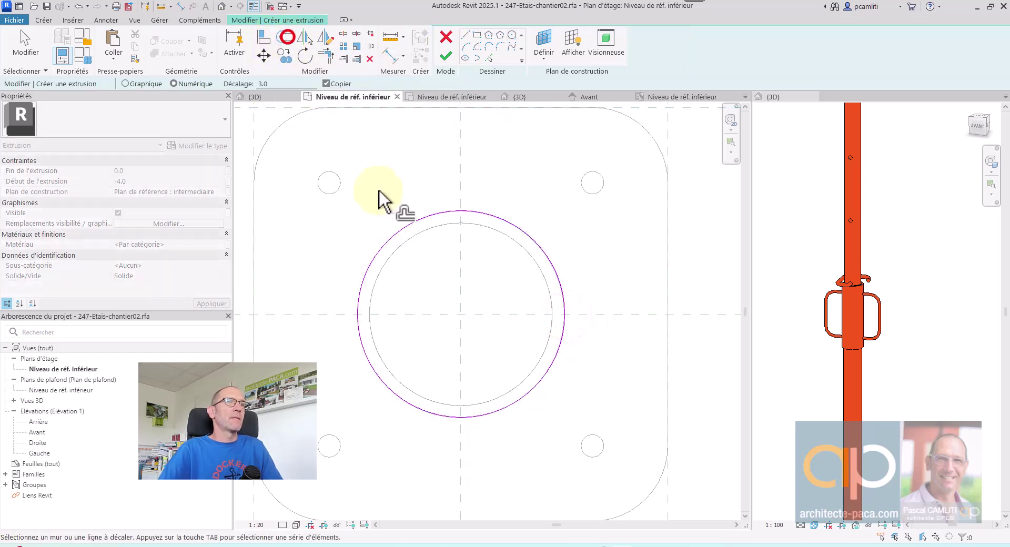
{"action": "left_click", "coordinate": [412, 222]}
{"action": "left_click", "coordinate": [446, 56]}
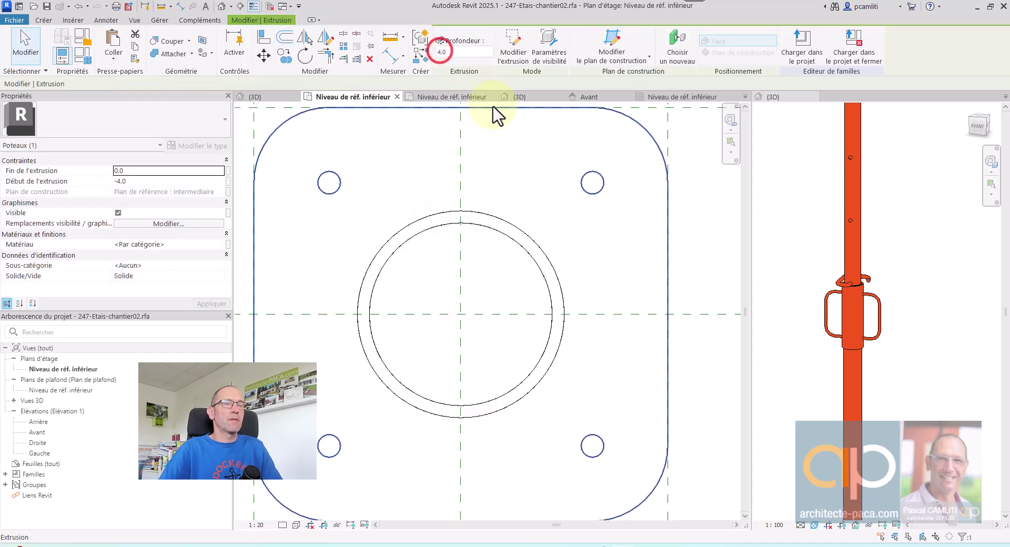
- Extend the sleeve downward from the intermediaire plane, setting its Début de l'extrusion to -200 mm
{"action": "left_click", "coordinate": [507, 97]}
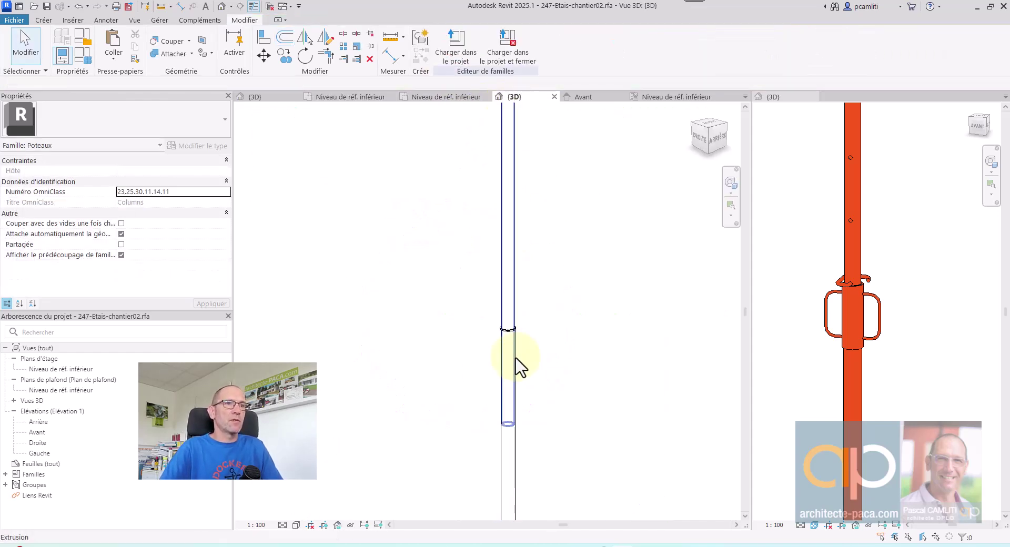
{"action": "left_click", "coordinate": [513, 308]}
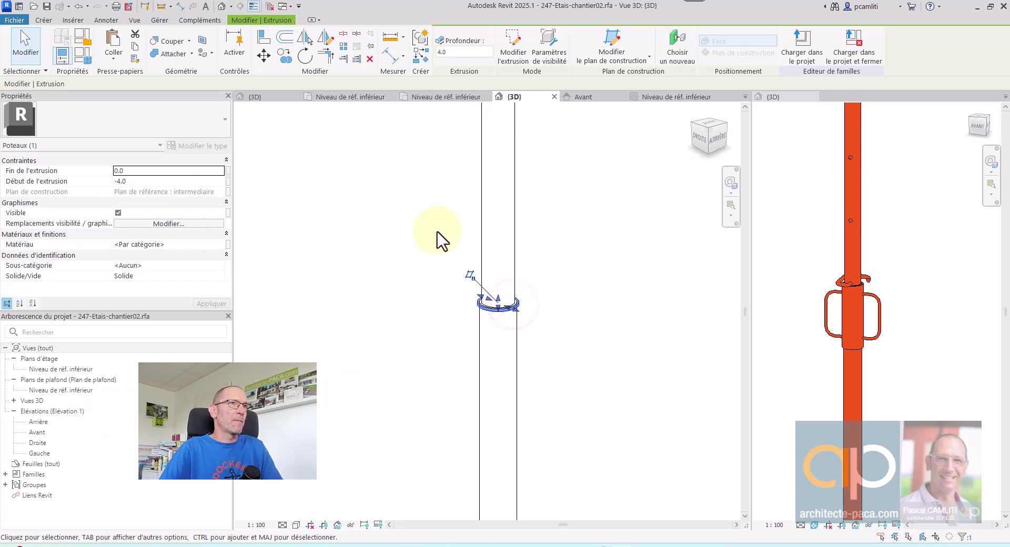
{"action": "left_click", "coordinate": [584, 97]}
{"action": "scroll", "coordinate": [453, 294], "scroll_direction": "up", "scroll_amount": 5}
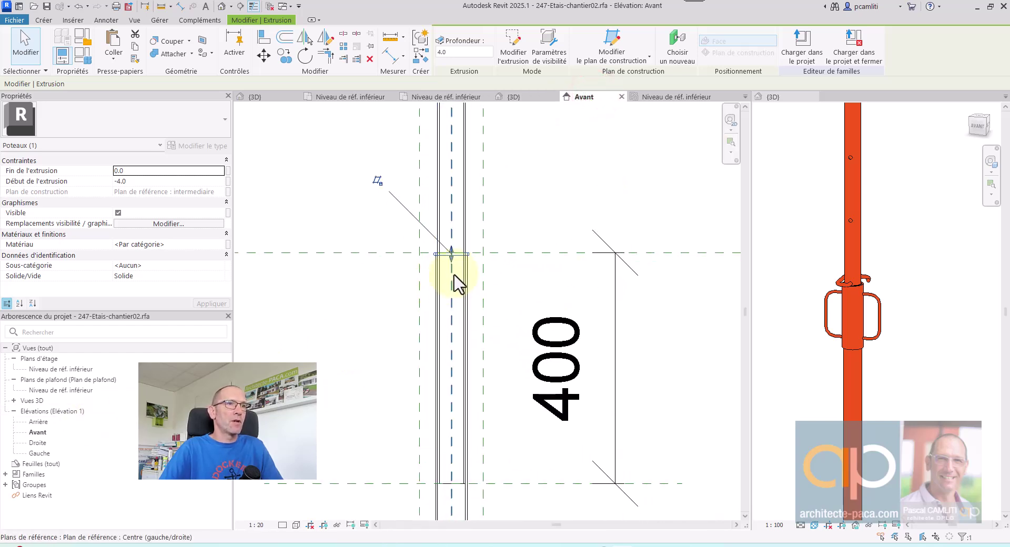
{"action": "left_click_drag", "start_coordinate": [452, 261], "coordinate": [459, 361]}
{"action": "middle_click_drag", "start_coordinate": [518, 350], "coordinate": [489, 327]}
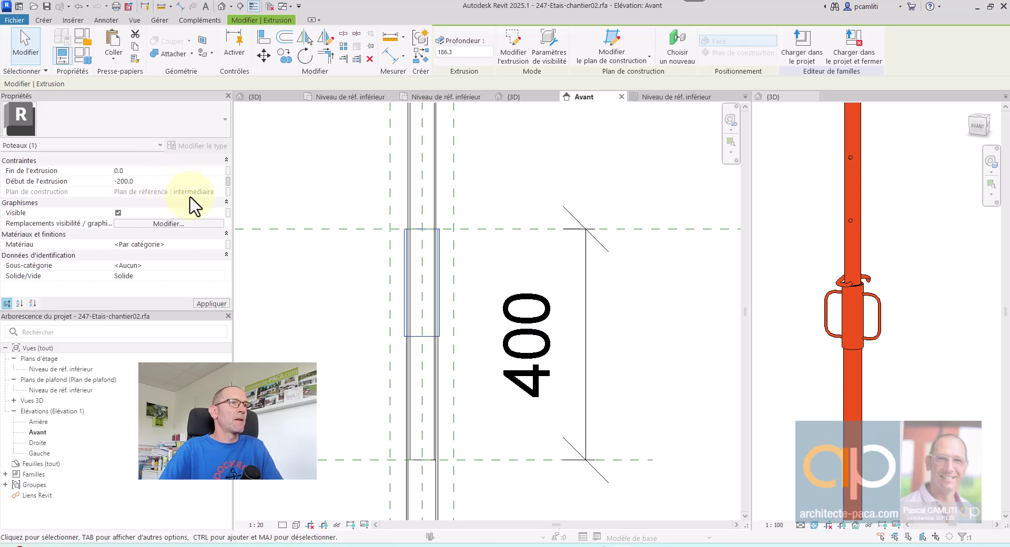
- Associate the sleeve's Matériau with a family material parameter
{"action": "left_click", "coordinate": [229, 244]}
{"action": "left_click", "coordinate": [429, 245]}
{"action": "left_click", "coordinate": [524, 366]}
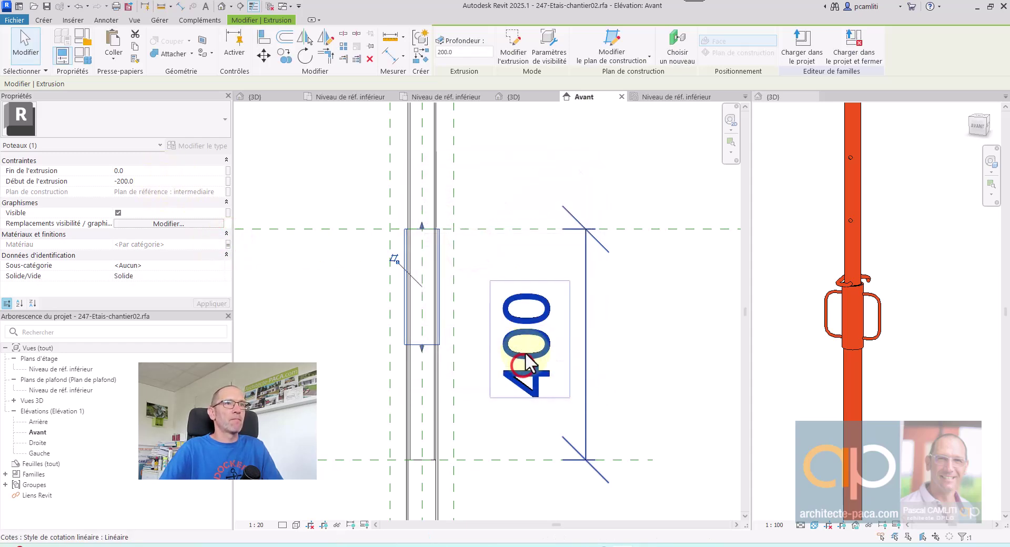
{"action": "scroll", "coordinate": [487, 314], "scroll_direction": "up", "scroll_amount": 1}
{"action": "key", "text": "Escape"}
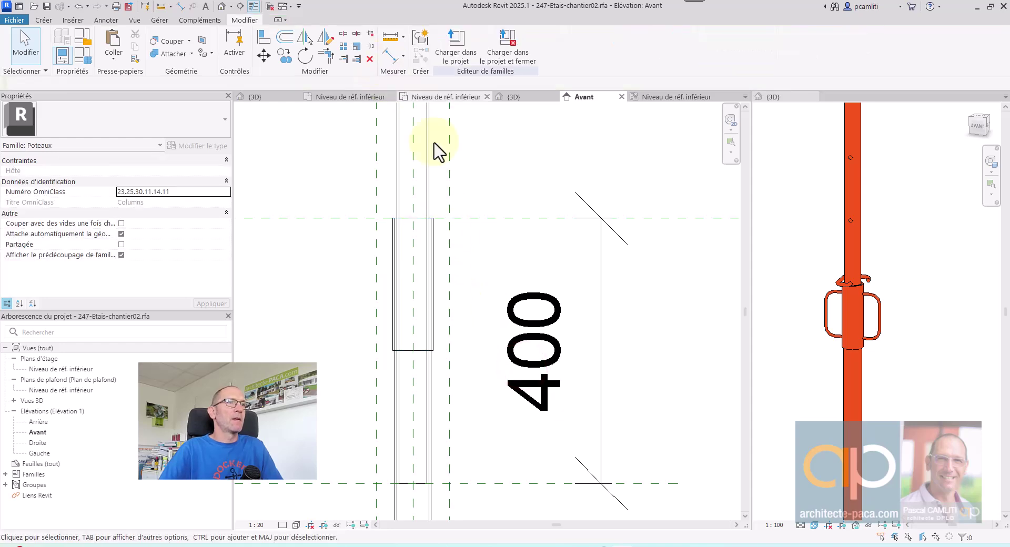
- Examine the new sleeve around the tubes in elevation and 3D, comparing it with the finished reference prop
{"action": "left_click", "coordinate": [435, 241]}
{"action": "scroll", "coordinate": [485, 257], "scroll_direction": "down", "scroll_amount": 3}
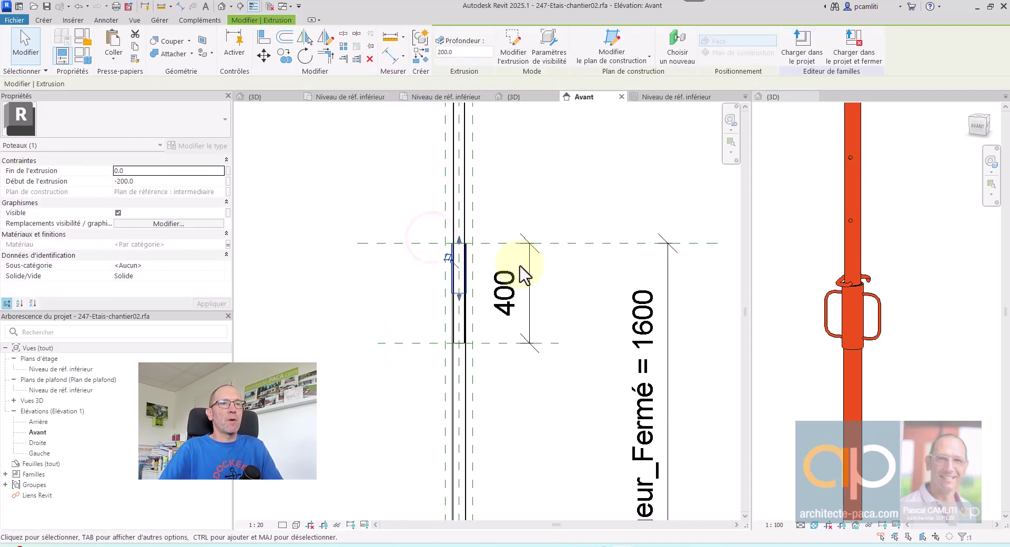
{"action": "key", "text": "ctrl+Tab"}
{"action": "scroll", "coordinate": [575, 279], "scroll_direction": "down", "scroll_amount": 2}
{"action": "middle_click_drag", "start_coordinate": [574, 321], "coordinate": [485, 304], "text": "shift"}
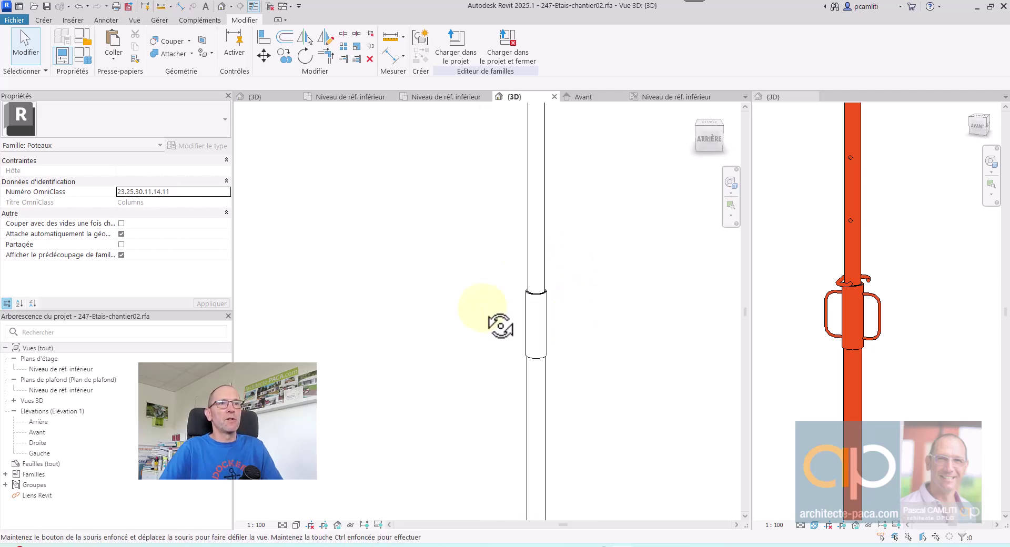
{"action": "left_click", "coordinate": [837, 315]}
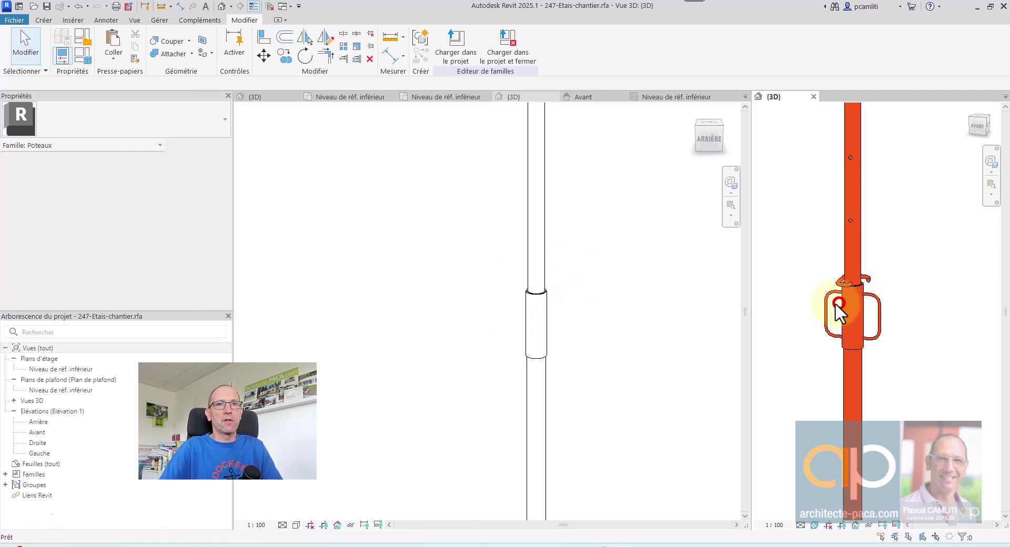
{"action": "left_click", "coordinate": [545, 337]}
{"action": "scroll", "coordinate": [484, 322], "scroll_direction": "down", "scroll_amount": 2}
{"action": "scroll", "coordinate": [488, 322], "scroll_direction": "down", "scroll_amount": 2}
{"action": "middle_click_drag", "start_coordinate": [532, 340], "coordinate": [609, 349], "text": "shift"}
{"action": "scroll", "coordinate": [500, 327], "scroll_direction": "up", "scroll_amount": 3}
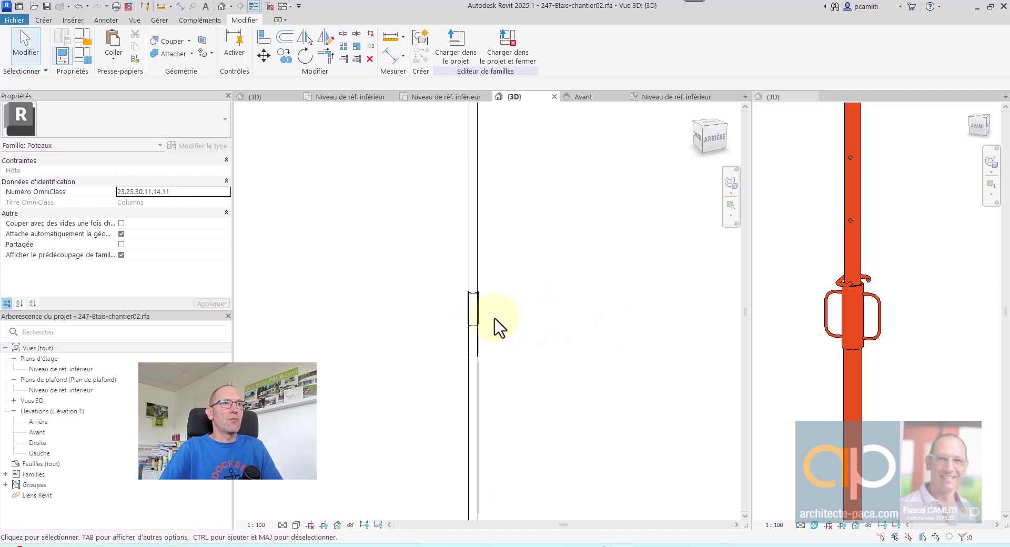
- In the Avant elevation, draw two horizontal reference planes across the sleeve, about 34 mm and 163 mm below the intermediaire plane
{"action": "double_click", "coordinate": [132, 370]}
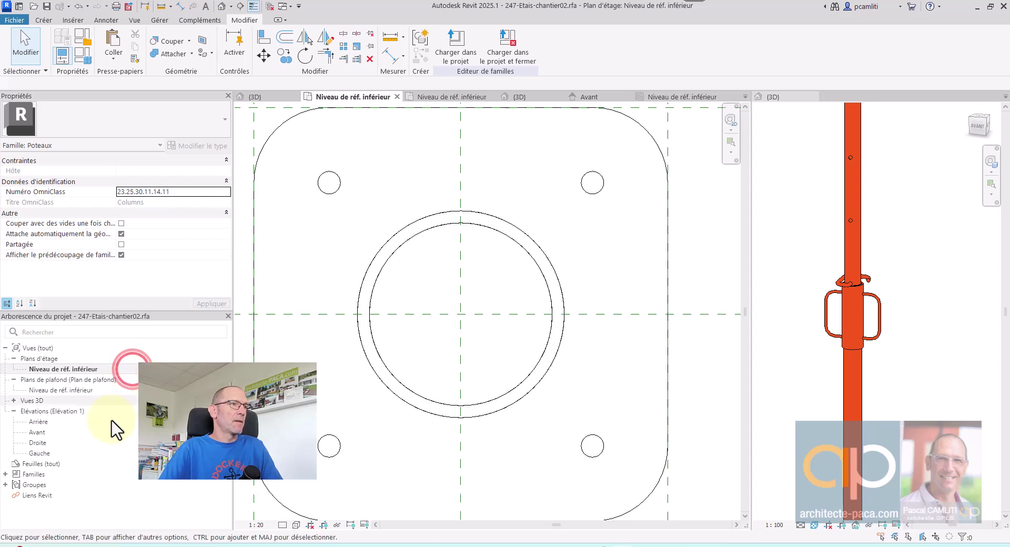
{"action": "double_click", "coordinate": [59, 431]}
{"action": "scroll", "coordinate": [467, 275], "scroll_direction": "up", "scroll_amount": 5}
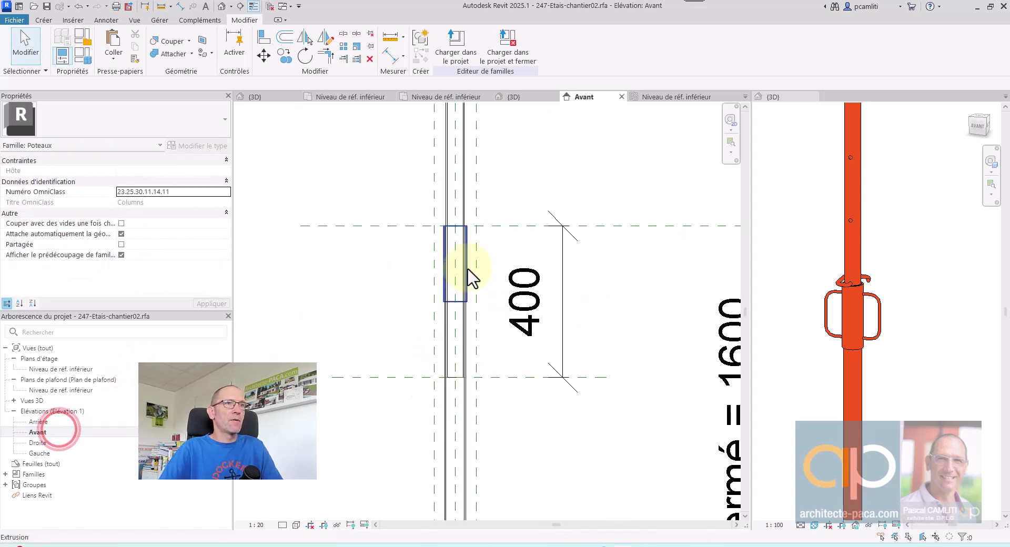
{"action": "left_click", "coordinate": [47, 21]}
{"action": "left_click", "coordinate": [788, 54]}
{"action": "left_click", "coordinate": [331, 209]}
{"action": "left_click", "coordinate": [568, 208]}
{"action": "left_click", "coordinate": [343, 339]}
{"action": "left_click", "coordinate": [565, 339]}
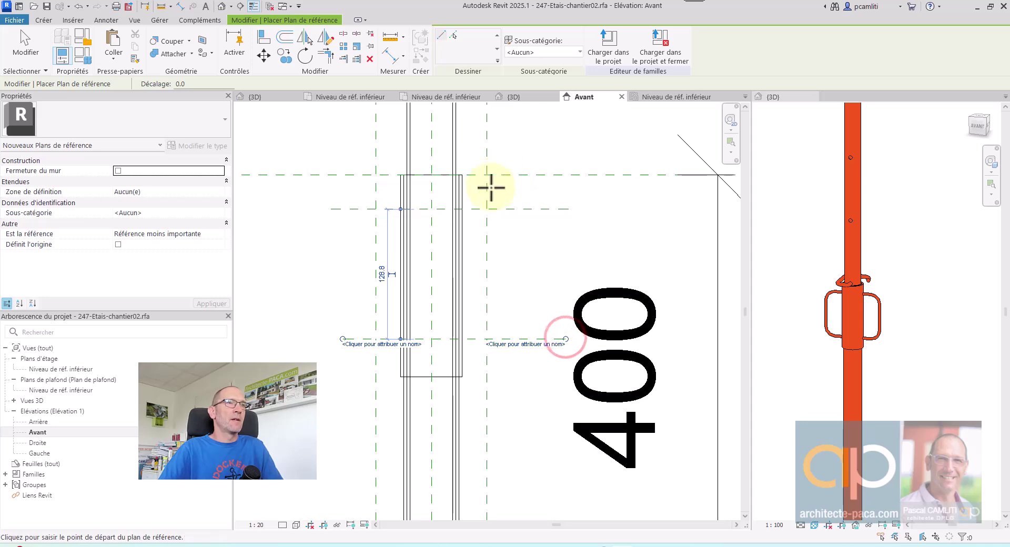
- Draw two vertical reference planes along the sleeve's left and right outer edges
{"action": "left_click", "coordinate": [462, 175]}
{"action": "left_click", "coordinate": [463, 420]}
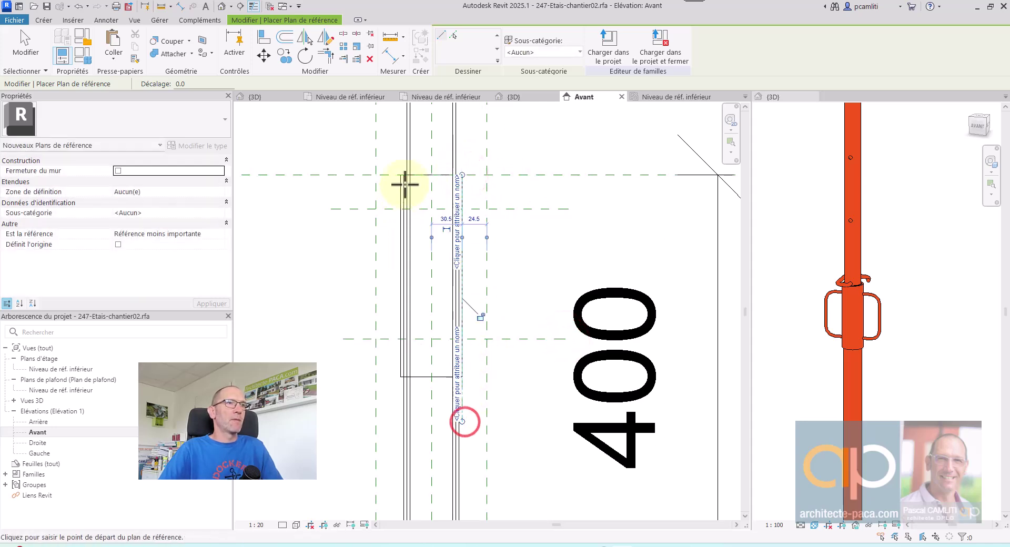
{"action": "left_click", "coordinate": [401, 175]}
{"action": "left_click", "coordinate": [400, 413]}
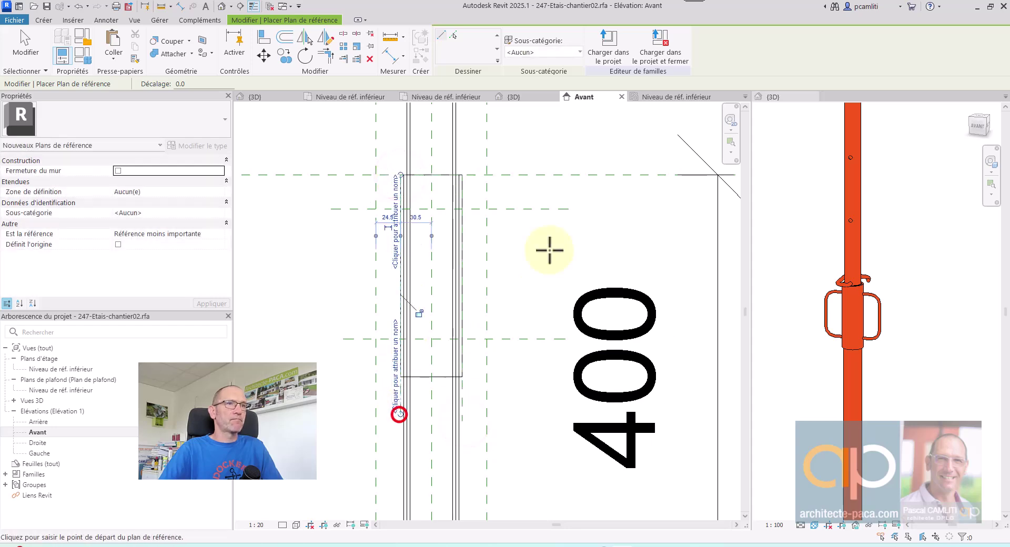
- Draw two more vertical reference planes outside the sleeve, about 72 mm to each side of the tube axis
{"action": "left_click", "coordinate": [503, 164]}
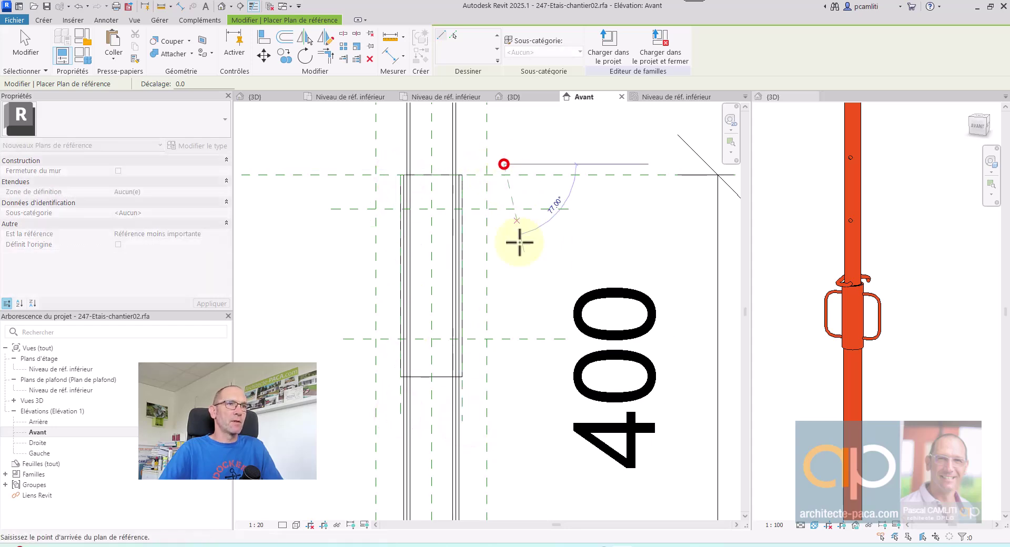
{"action": "left_click", "coordinate": [503, 387]}
{"action": "left_click", "coordinate": [360, 158]}
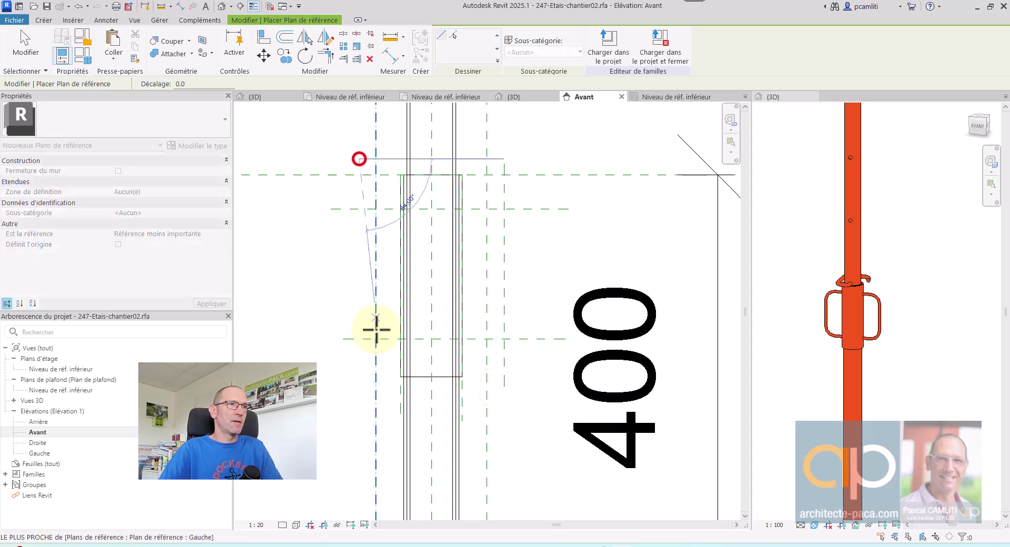
{"action": "left_click", "coordinate": [361, 402]}
{"action": "key", "text": "Escape"}
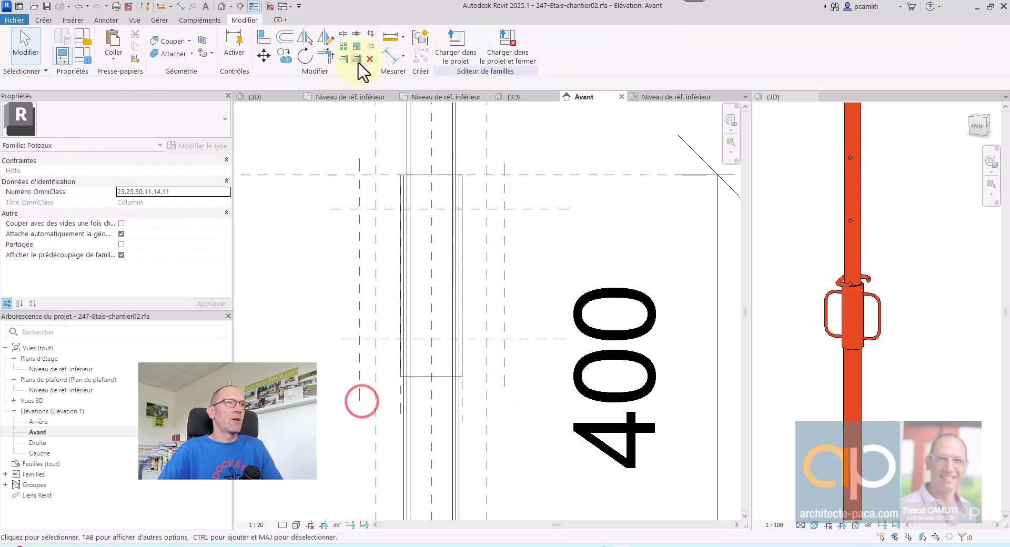
- Place an aligned dimension string from the tube axis to the two outermost vertical reference planes
{"action": "left_click", "coordinate": [388, 55]}
{"action": "left_click", "coordinate": [431, 170]}
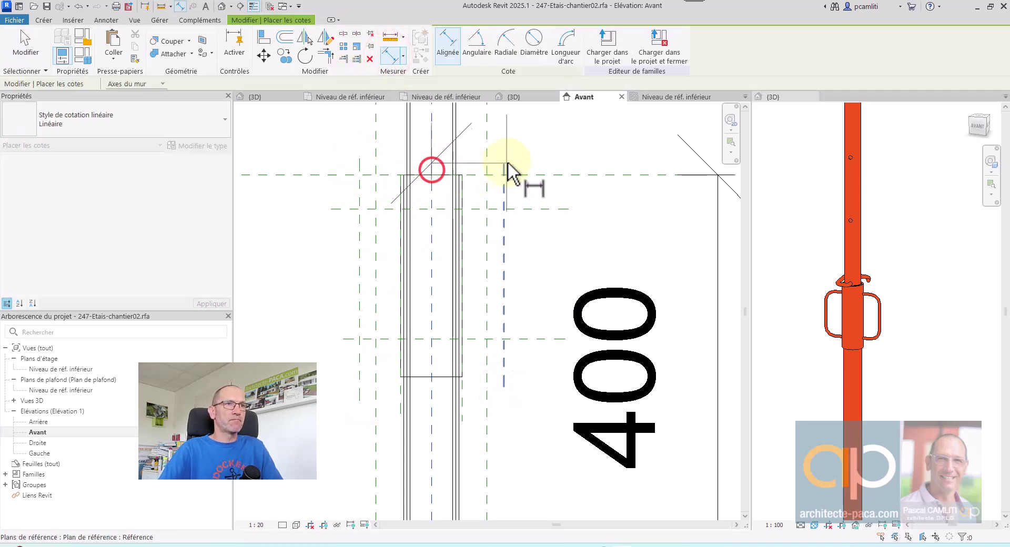
{"action": "left_click", "coordinate": [504, 169]}
{"action": "left_click", "coordinate": [364, 169]}
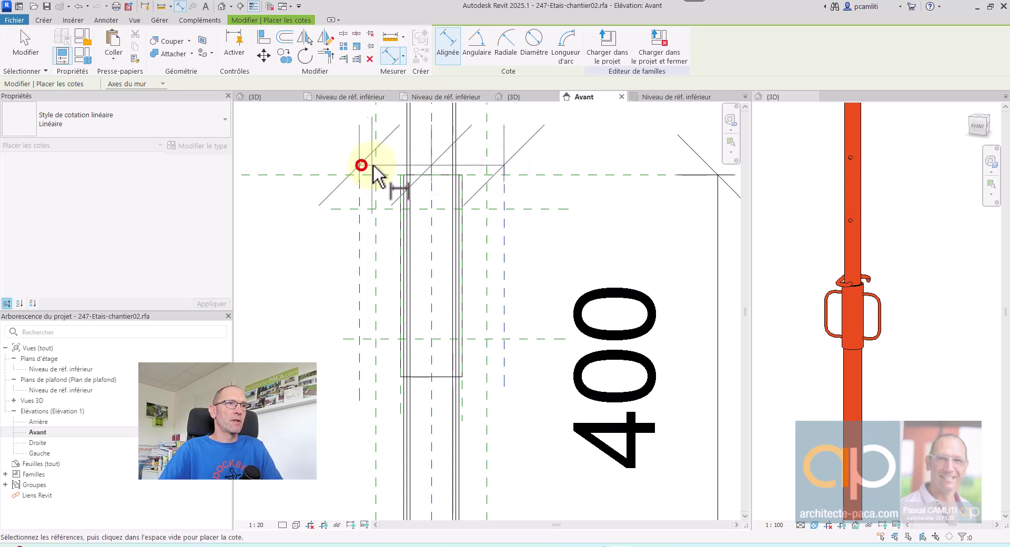
{"action": "middle_click_drag", "start_coordinate": [373, 170], "coordinate": [402, 355]}
{"action": "left_click", "coordinate": [545, 187]}
{"action": "scroll", "coordinate": [545, 186], "scroll_direction": "down", "scroll_amount": 3}
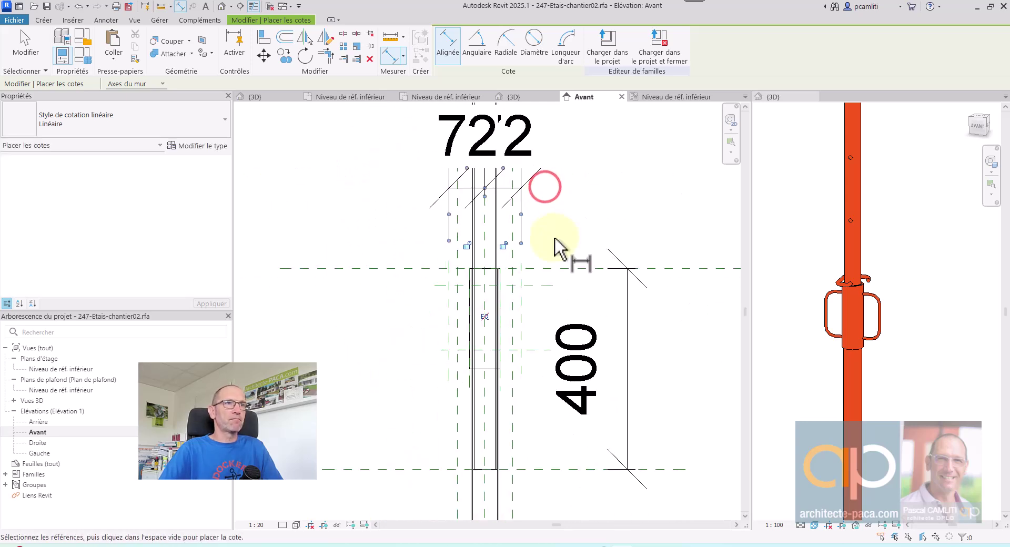
{"action": "key", "text": "Escape"}
- Lock both segments of the dimension string between the tube axis and the outer vertical planes
{"action": "left_click", "coordinate": [521, 270]}
{"action": "scroll", "coordinate": [516, 190], "scroll_direction": "up", "scroll_amount": 2}
{"action": "scroll", "coordinate": [522, 266], "scroll_direction": "down", "scroll_amount": 3}
{"action": "scroll", "coordinate": [531, 338], "scroll_direction": "up", "scroll_amount": 4}
{"action": "scroll", "coordinate": [522, 243], "scroll_direction": "down", "scroll_amount": 3}
{"action": "key", "text": "Escape"}
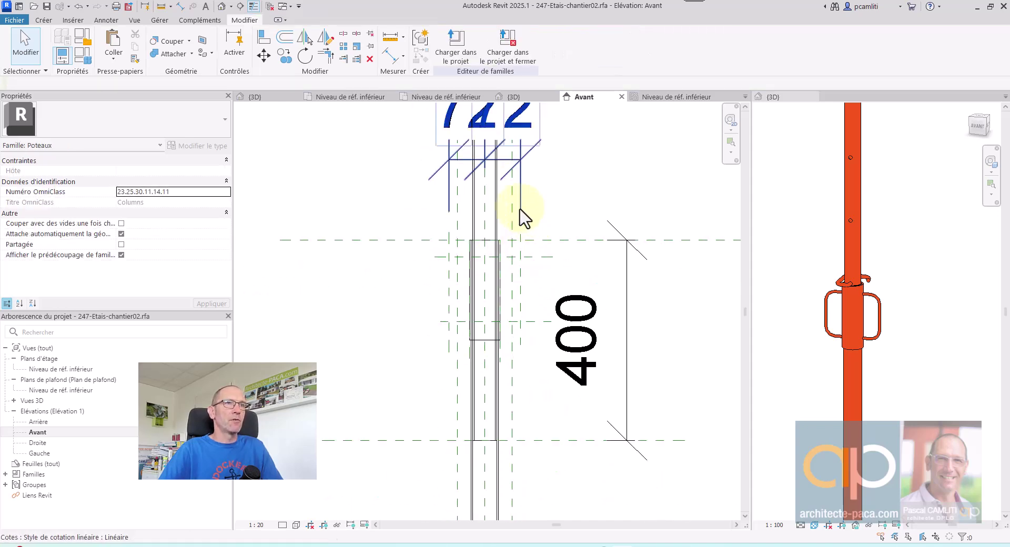
{"action": "scroll", "coordinate": [537, 266], "scroll_direction": "up", "scroll_amount": 2}
{"action": "left_click", "coordinate": [534, 167]}
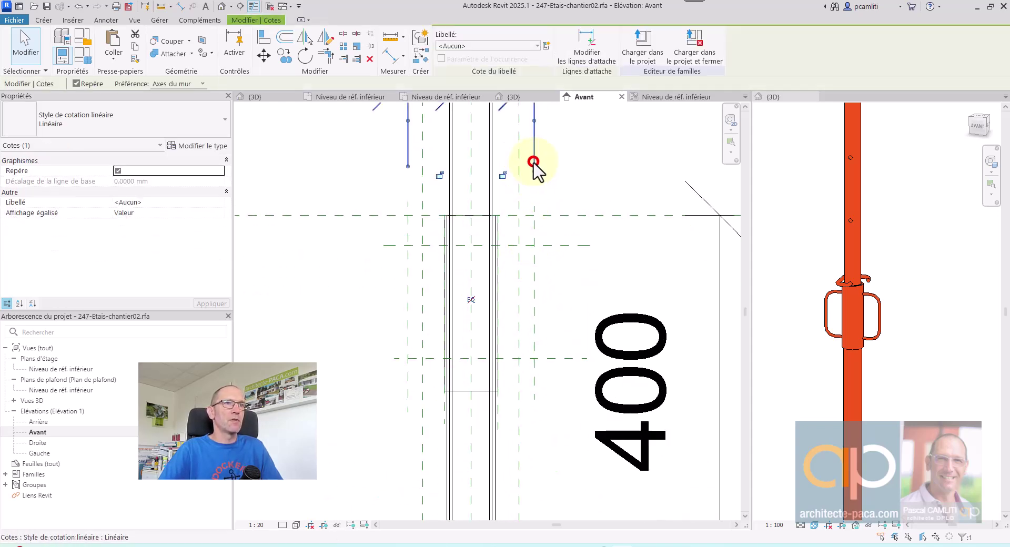
{"action": "left_click", "coordinate": [502, 175]}
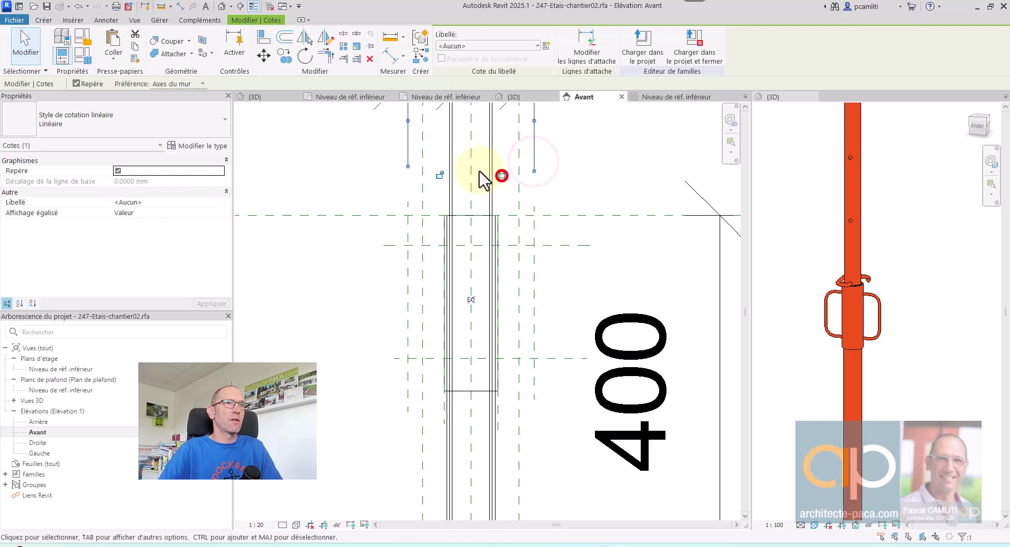
{"action": "left_click", "coordinate": [441, 175]}
{"action": "scroll", "coordinate": [436, 263], "scroll_direction": "up", "scroll_amount": 1}
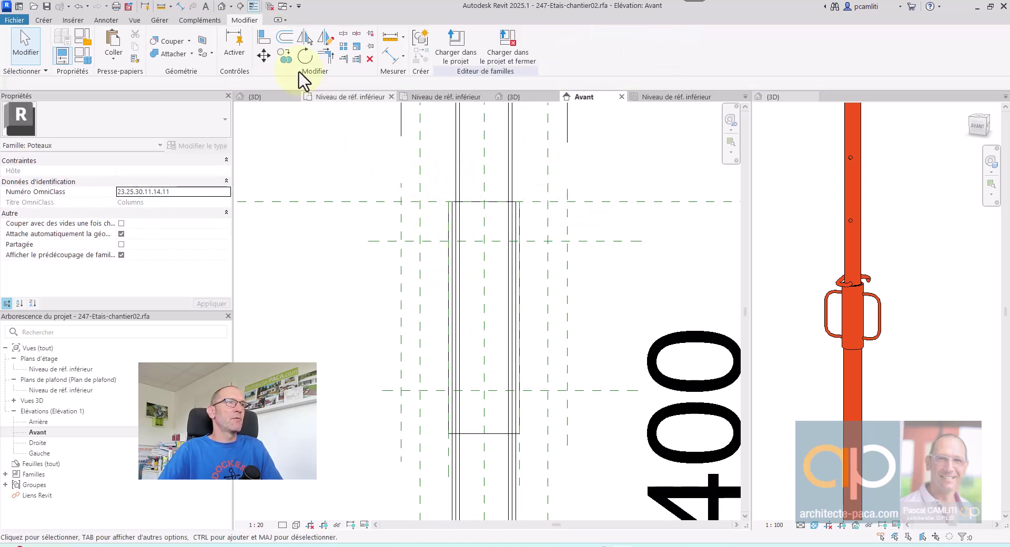
- Dimension the distance between the intermediaire plane and the upper of the two new horizontal reference planes
{"action": "left_click", "coordinate": [383, 60]}
{"action": "left_click", "coordinate": [383, 200]}
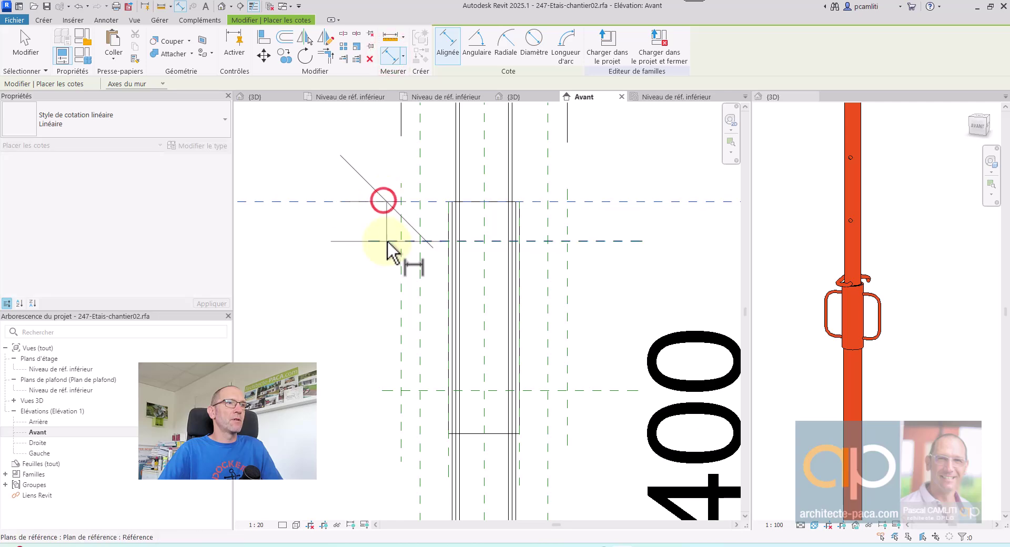
{"action": "left_click", "coordinate": [387, 242]}
{"action": "scroll", "coordinate": [376, 263], "scroll_direction": "down", "scroll_amount": 1}
{"action": "middle_click_drag", "start_coordinate": [372, 279], "coordinate": [531, 273]}
{"action": "left_click", "coordinate": [454, 275]}
{"action": "key", "text": "Escape"}
{"action": "key", "text": "Escape"}
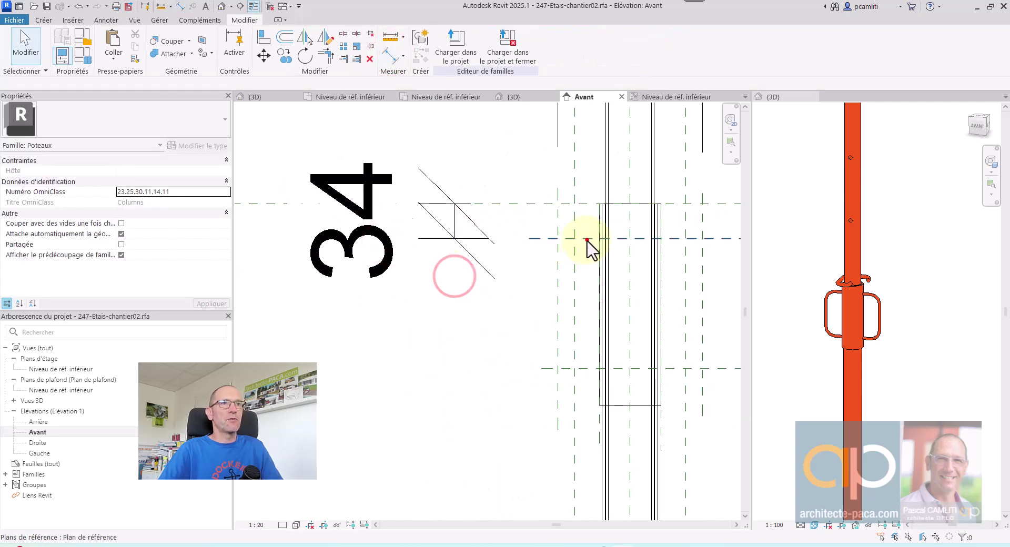
- Set the upper reference plane's distance below the intermediaire plane to 30 mm and lock that dimension
{"action": "left_click", "coordinate": [587, 240]}
{"action": "left_click", "coordinate": [410, 221]}
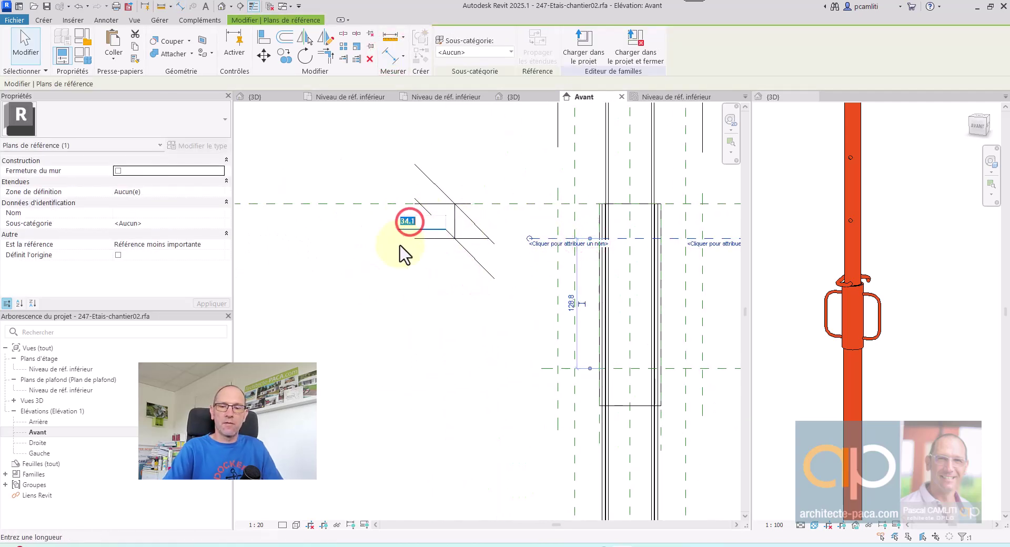
{"action": "type", "text": "30"}
{"action": "key", "text": "Return"}
{"action": "left_click", "coordinate": [454, 220]}
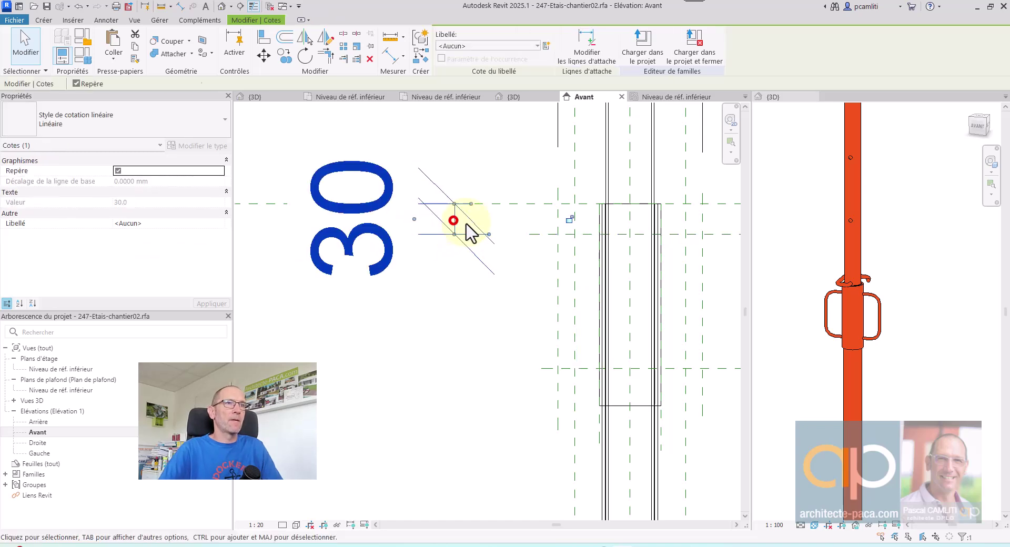
{"action": "left_click", "coordinate": [574, 221]}
- Dimension the distance between the intermediaire plane and the lower new horizontal reference plane
{"action": "middle_click_drag", "start_coordinate": [532, 277], "coordinate": [350, 264]}
{"action": "scroll", "coordinate": [541, 263], "scroll_direction": "down", "scroll_amount": 3}
{"action": "key", "text": "Escape"}
{"action": "left_click", "coordinate": [403, 63]}
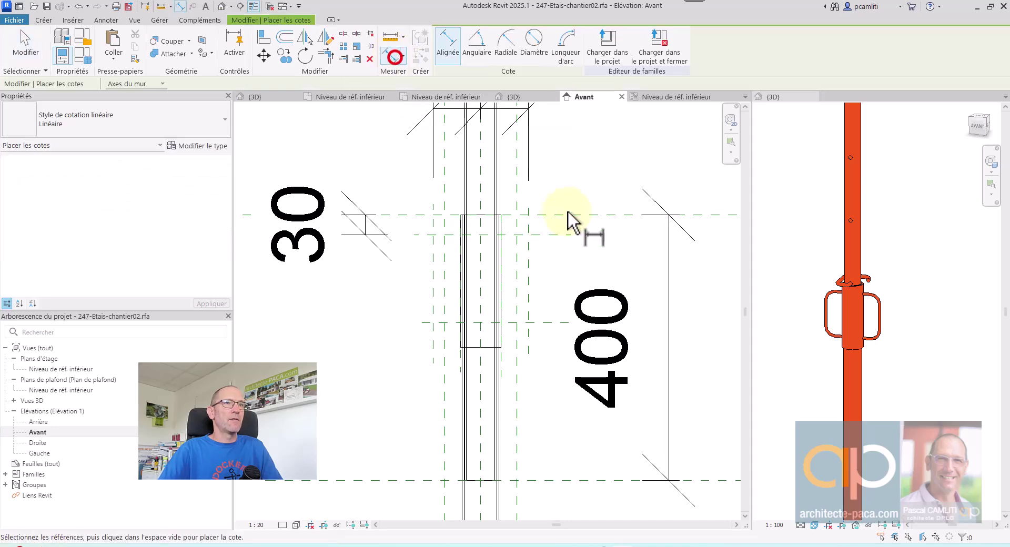
{"action": "left_click", "coordinate": [566, 216]}
{"action": "left_click", "coordinate": [555, 324]}
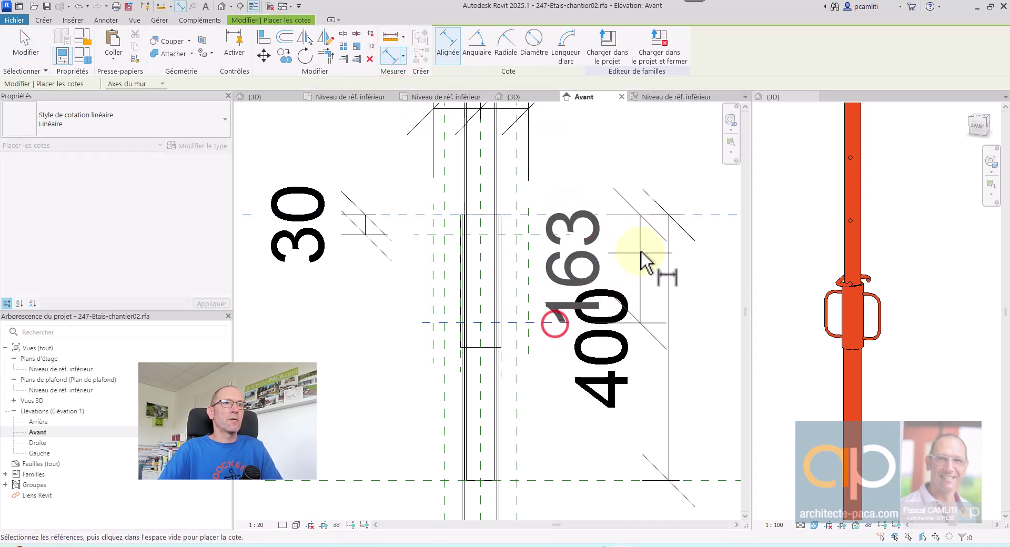
{"action": "left_click", "coordinate": [640, 249]}
{"action": "key", "text": "Escape"}
{"action": "key", "text": "Escape"}
- Set the lower reference plane's distance below the intermediaire plane to 170 mm, and select that dimension
{"action": "left_click", "coordinate": [520, 325]}
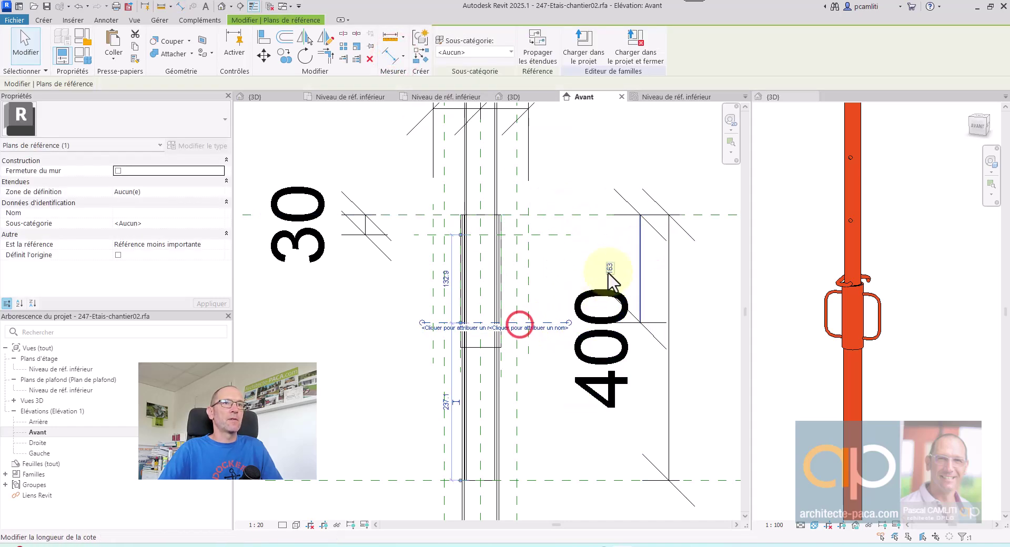
{"action": "left_click", "coordinate": [609, 269]}
{"action": "type", "text": "170"}
{"action": "key", "text": "Return"}
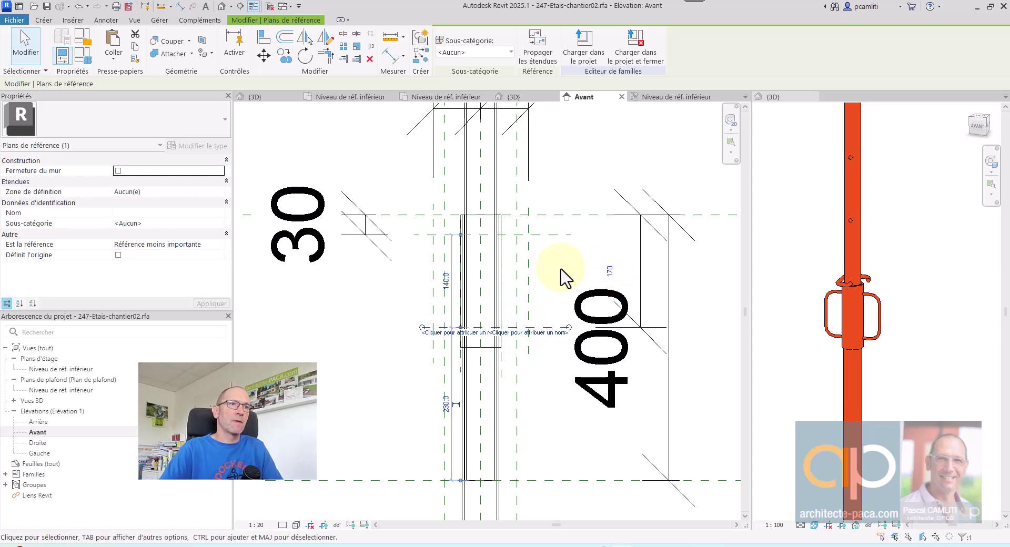
{"action": "left_click", "coordinate": [640, 259]}
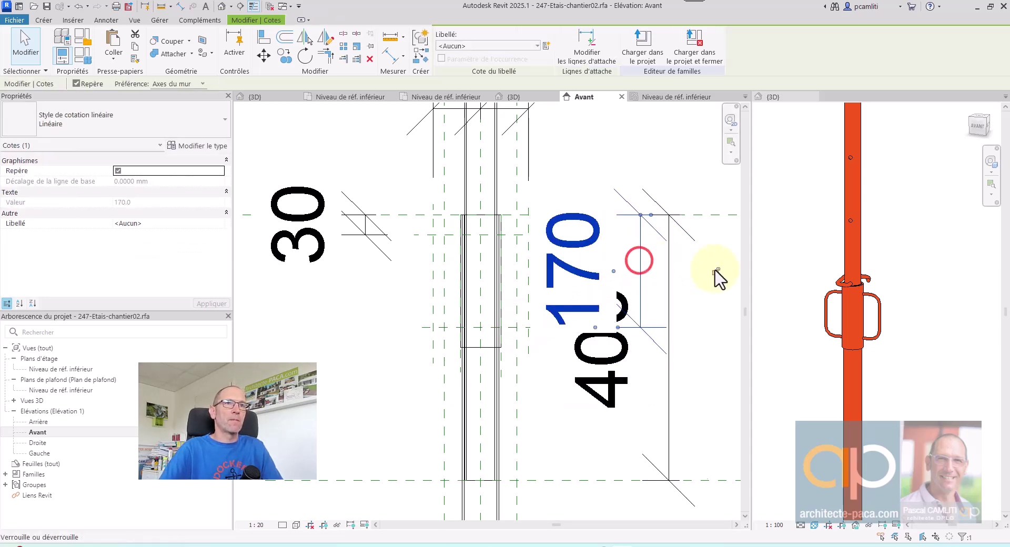
- Set the Avant elevation's view scale to 1:5
{"action": "scroll", "coordinate": [655, 315], "scroll_direction": "down", "scroll_amount": 2}
{"action": "key", "text": "Escape"}
{"action": "left_click", "coordinate": [257, 525]}
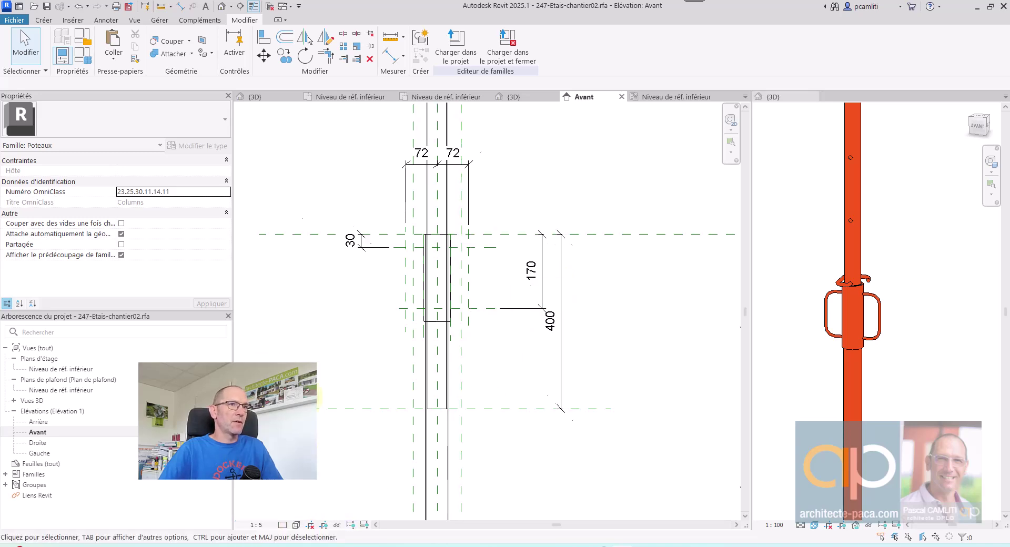
{"action": "scroll", "coordinate": [478, 305], "scroll_direction": "up", "scroll_amount": 5}
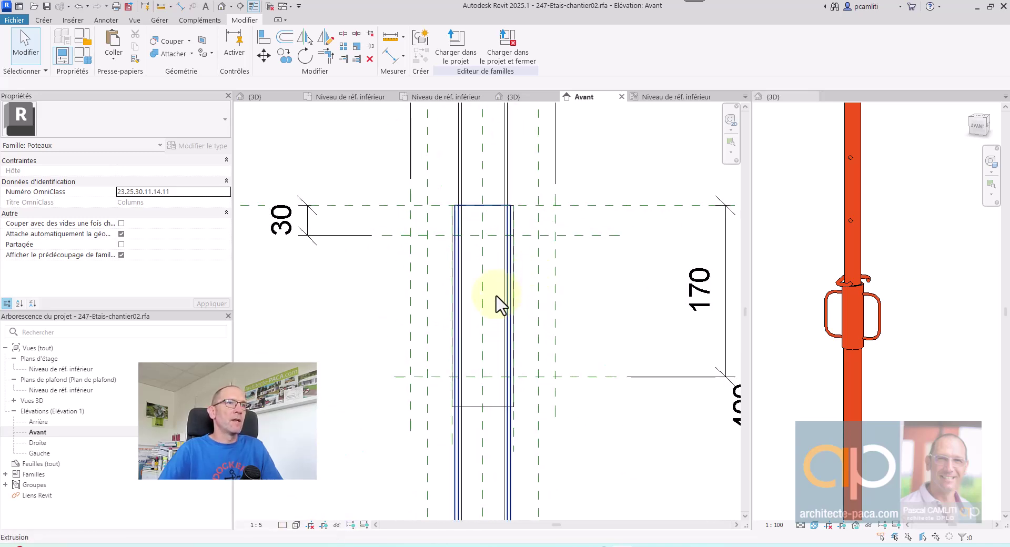
- Start an Extrusion par chemin with its work plane set to Plan de référence : Centre (avant/arrière)
{"action": "left_click", "coordinate": [43, 20]}
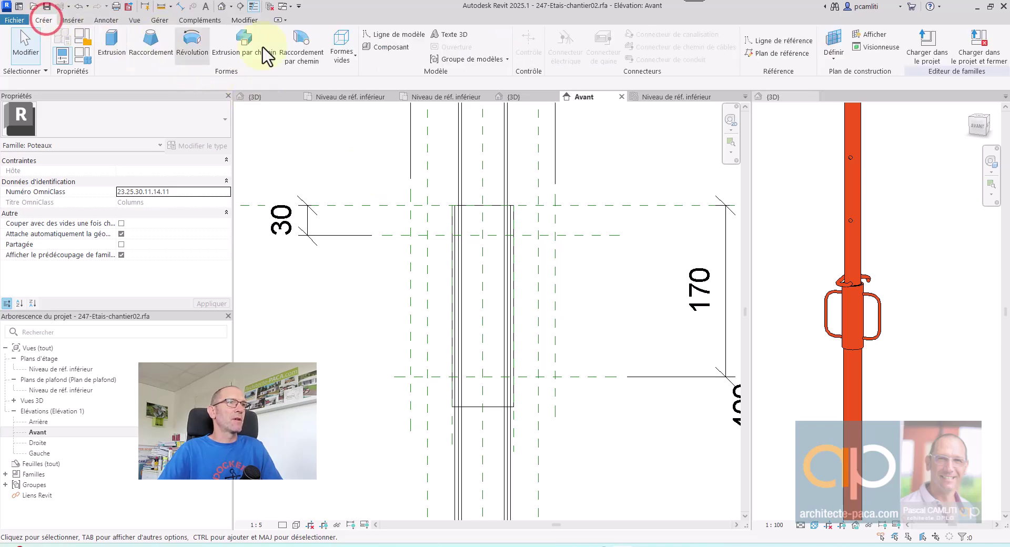
{"action": "left_click", "coordinate": [238, 39]}
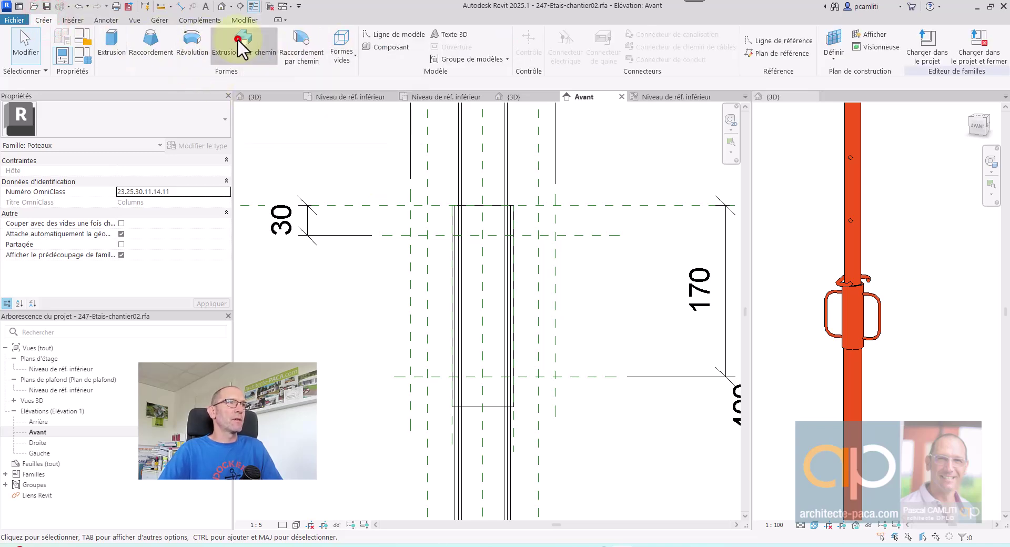
{"action": "left_click", "coordinate": [473, 50]}
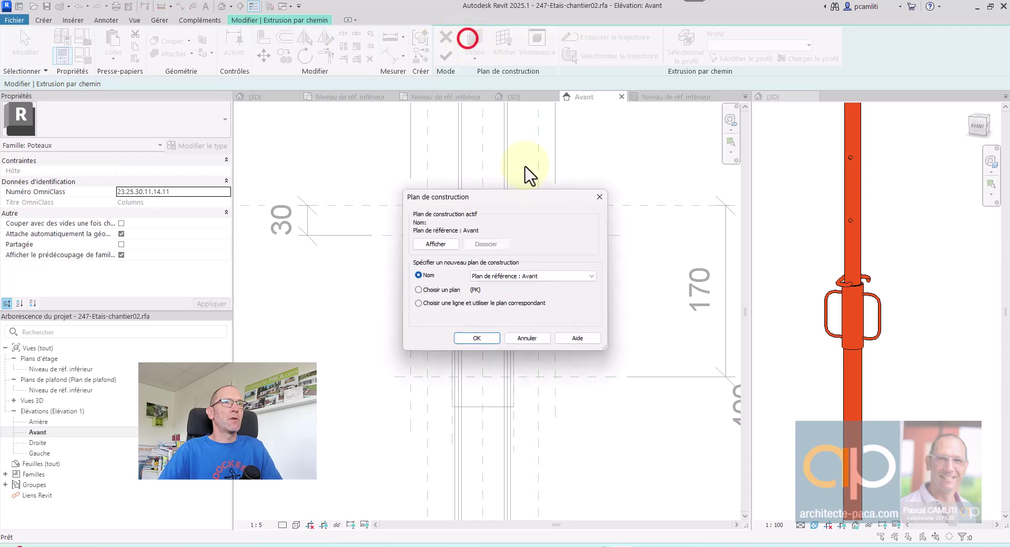
{"action": "left_click", "coordinate": [533, 277]}
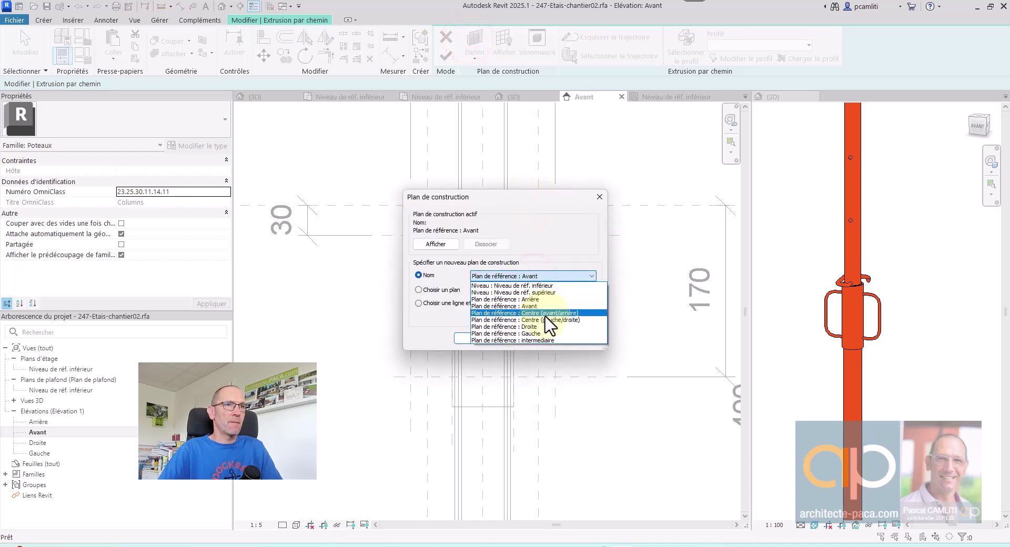
{"action": "left_click", "coordinate": [548, 313]}
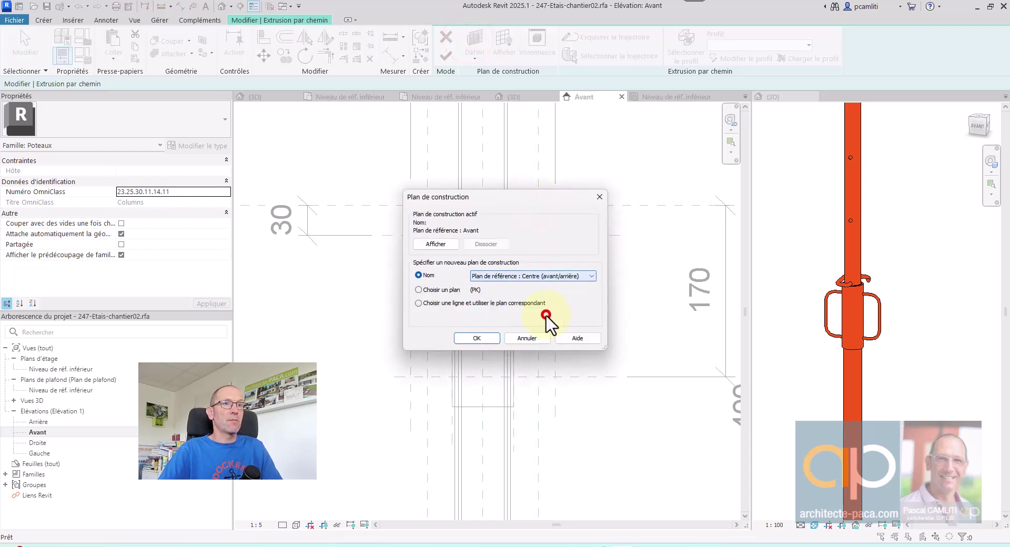
{"action": "left_click", "coordinate": [490, 342]}
- Sketch a three-segment handle path from the sleeve's edge along the upper reference plane, down the outer vertical plane and back along the lower plane
{"action": "scroll", "coordinate": [464, 240], "scroll_direction": "up", "scroll_amount": 1}
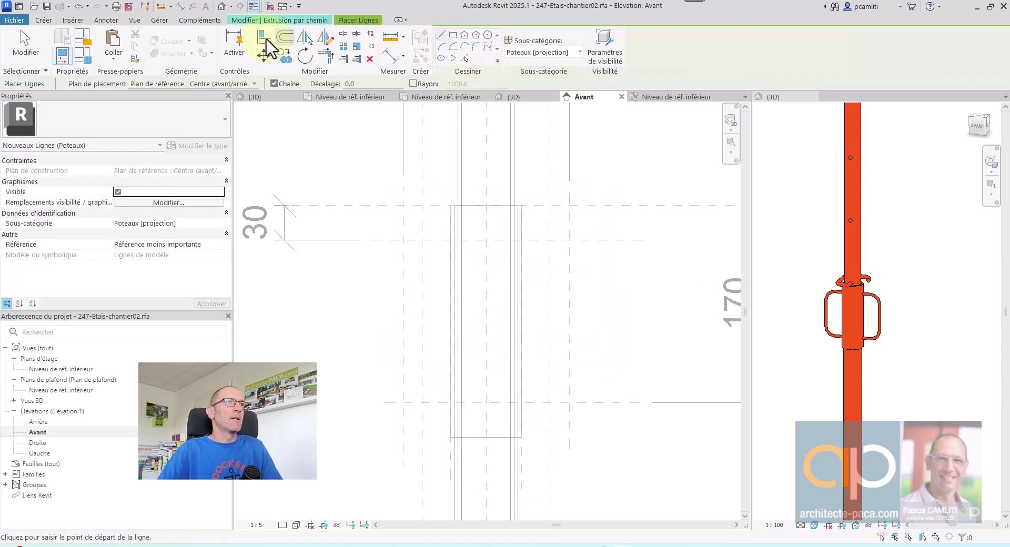
{"action": "left_click", "coordinate": [269, 20]}
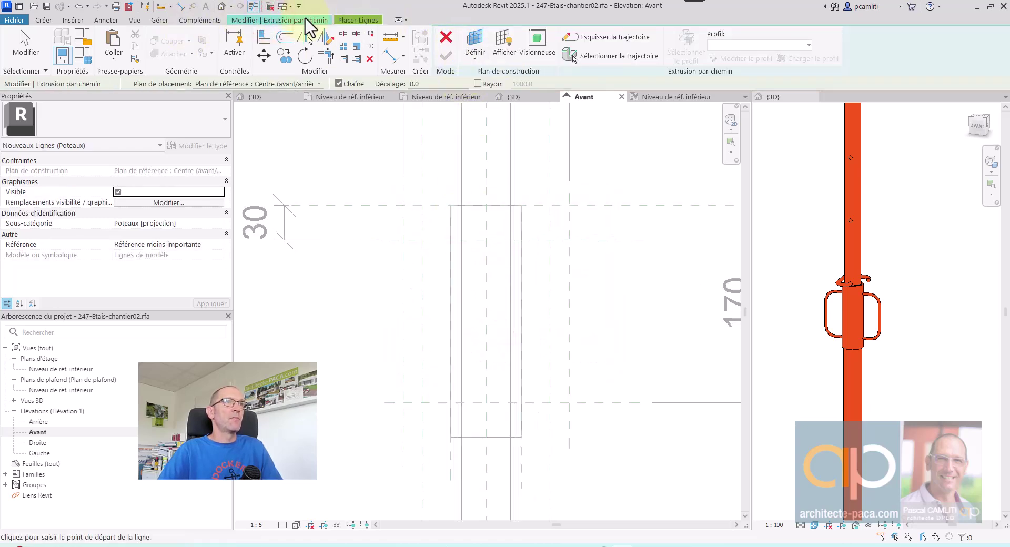
{"action": "left_click", "coordinate": [606, 37]}
{"action": "scroll", "coordinate": [457, 239], "scroll_direction": "up", "scroll_amount": 2}
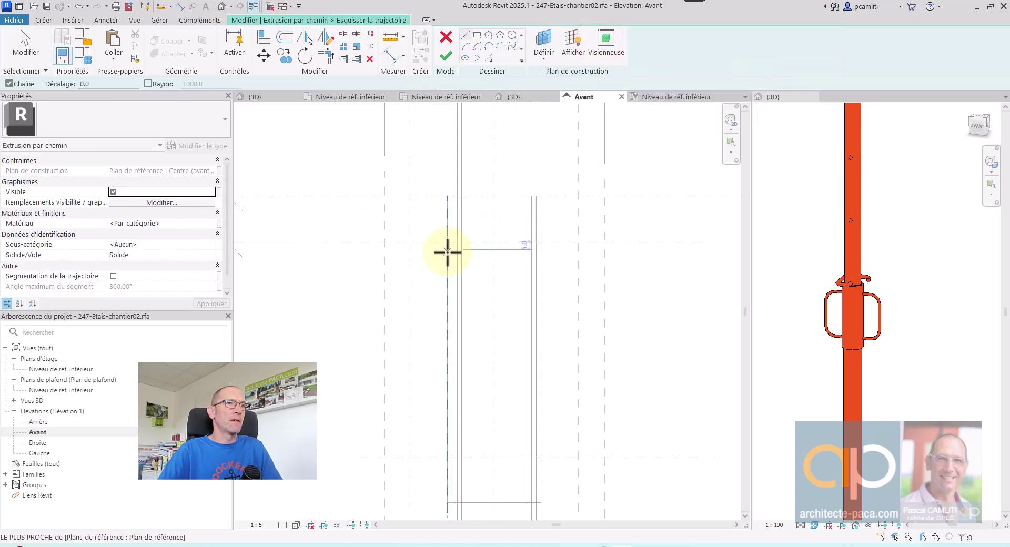
{"action": "left_click", "coordinate": [446, 241]}
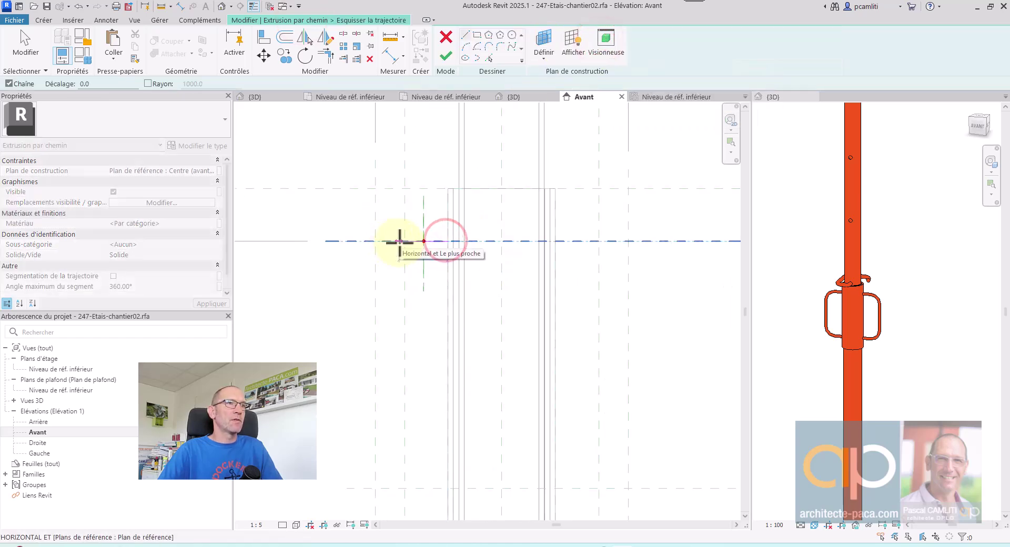
{"action": "left_click", "coordinate": [375, 240]}
{"action": "middle_click_drag", "start_coordinate": [385, 409], "coordinate": [373, 303]}
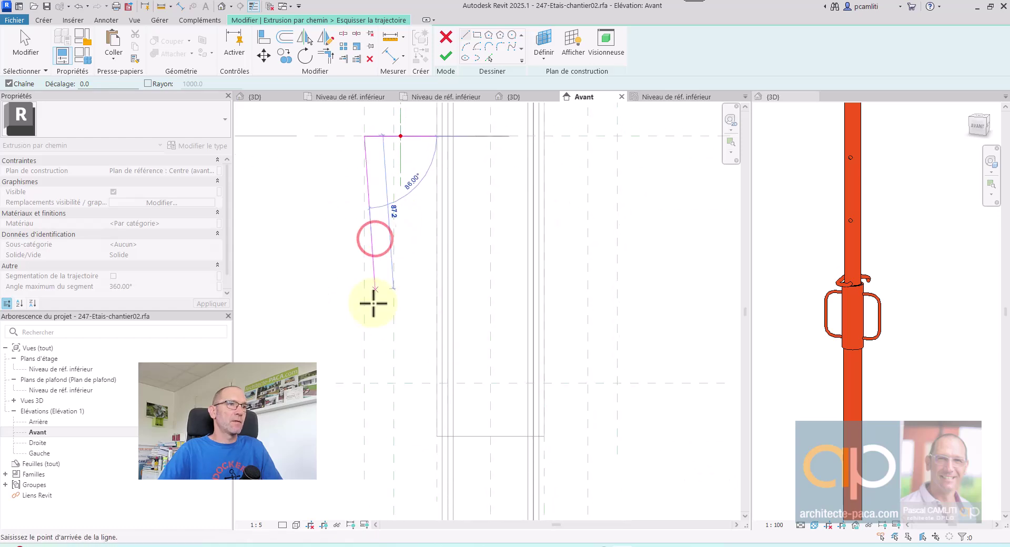
{"action": "left_click", "coordinate": [364, 383]}
{"action": "left_click", "coordinate": [436, 383]}
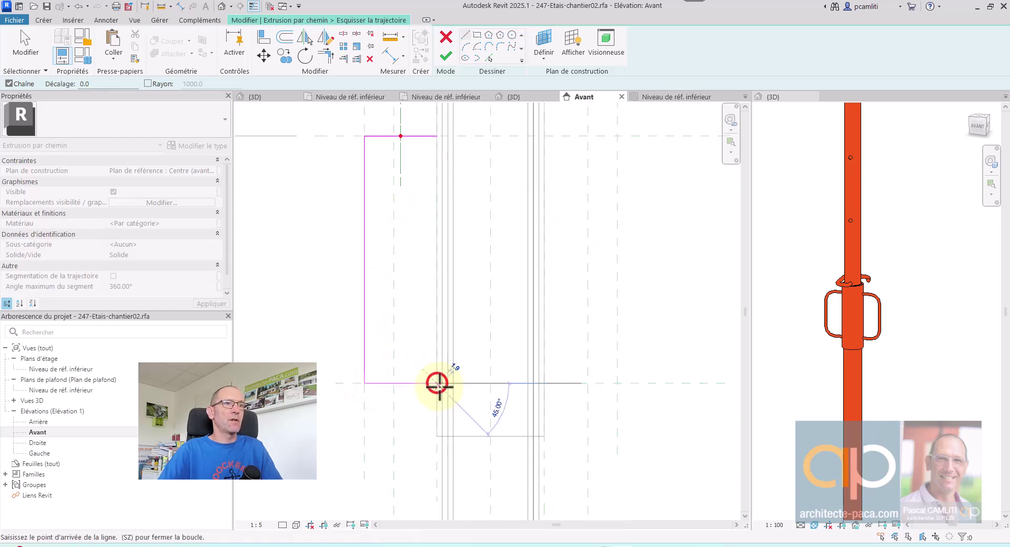
{"action": "key", "text": "Escape"}
{"action": "key", "text": "Escape"}
- Round the handle path's upper and lower outer corners with fillet arcs
{"action": "left_click", "coordinate": [500, 48]}
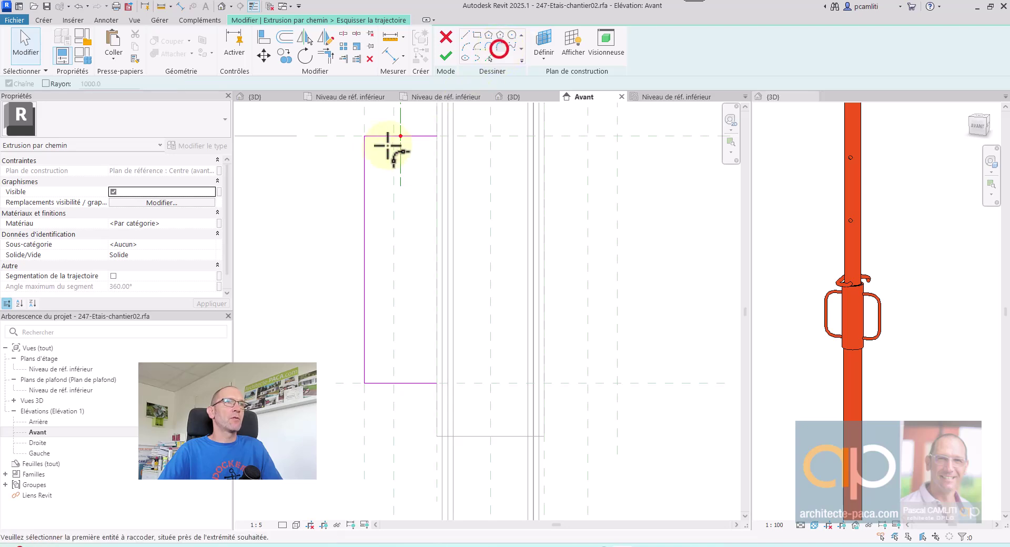
{"action": "left_click", "coordinate": [377, 135]}
{"action": "scroll", "coordinate": [373, 151], "scroll_direction": "up", "scroll_amount": 1}
{"action": "left_click", "coordinate": [371, 153]}
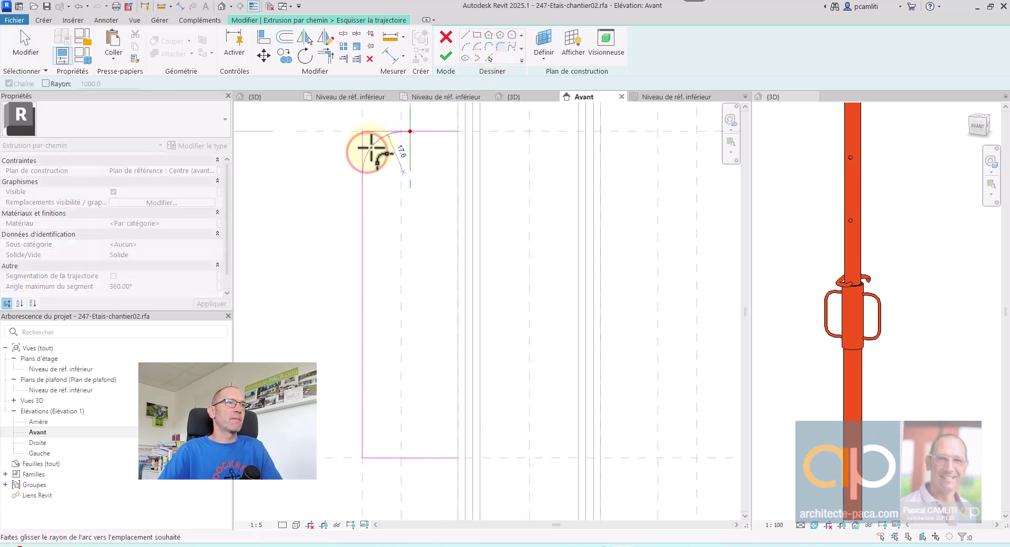
{"action": "left_click", "coordinate": [372, 154]}
{"action": "left_click", "coordinate": [362, 442]}
{"action": "left_click", "coordinate": [383, 458]}
{"action": "left_click", "coordinate": [383, 441]}
- Set the radius of both corner arcs to 20 mm and finish the path sketch
{"action": "left_click", "coordinate": [394, 401]}
{"action": "type", "text": "200"}
{"action": "key", "text": "Return"}
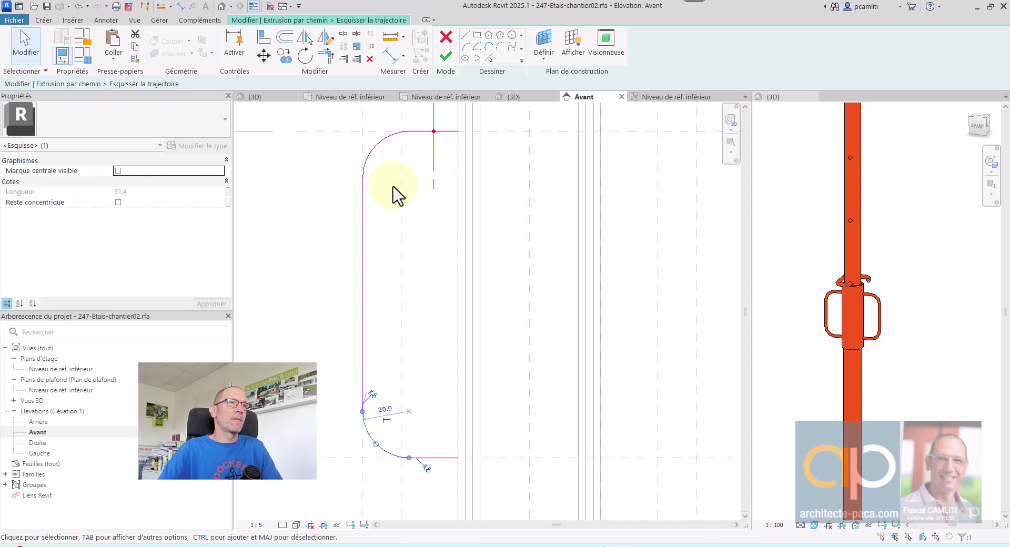
{"action": "left_click", "coordinate": [376, 147]}
{"action": "left_click", "coordinate": [406, 157]}
{"action": "type", "text": "20"}
{"action": "key", "text": "Return"}
{"action": "key", "text": "Escape"}
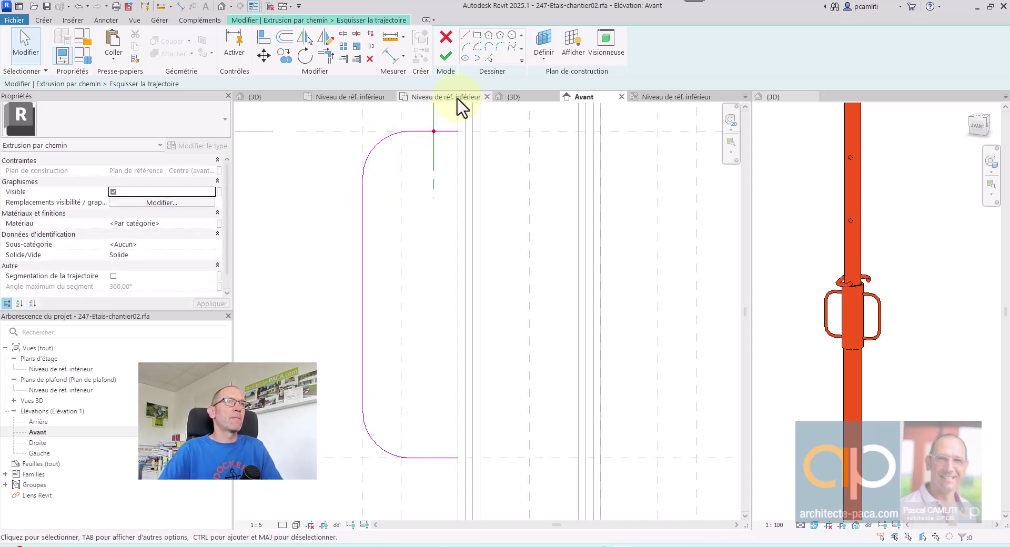
{"action": "left_click", "coordinate": [445, 56]}
- Edit the sweep profile in Elévation: Droite and draw a circle of about 6.4 mm radius centred on the path's reference point
{"action": "left_click", "coordinate": [730, 60]}
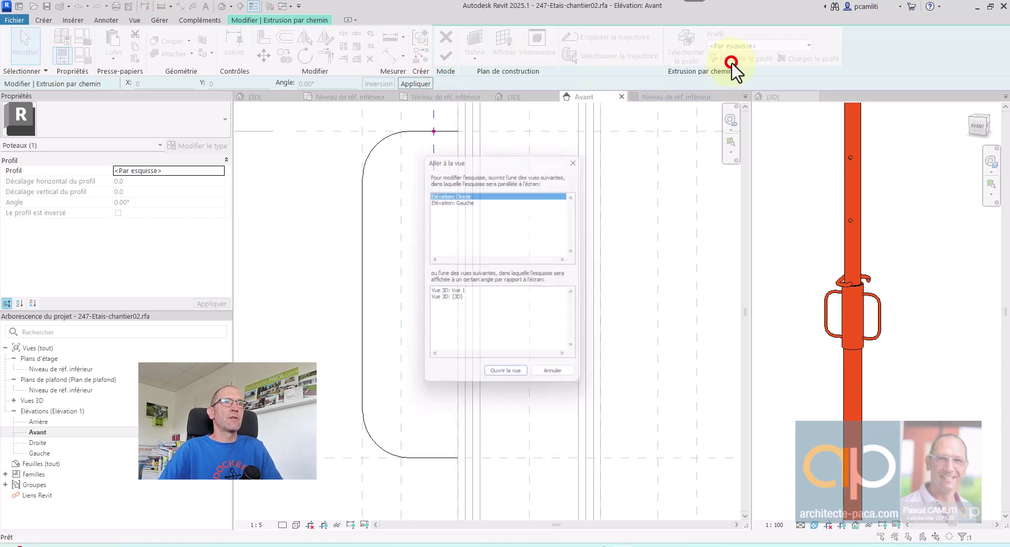
{"action": "left_click", "coordinate": [524, 380]}
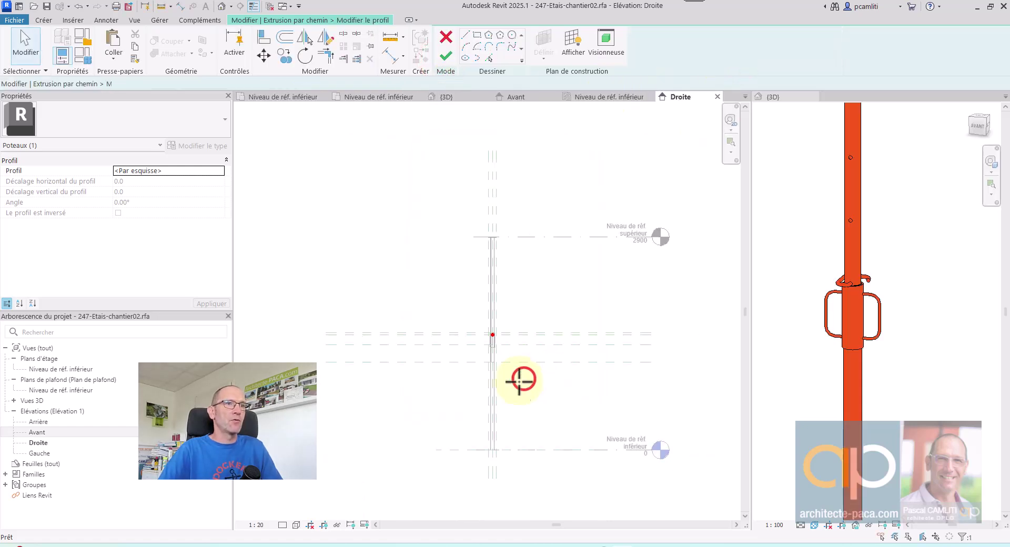
{"action": "scroll", "coordinate": [464, 305], "scroll_direction": "up", "scroll_amount": 2}
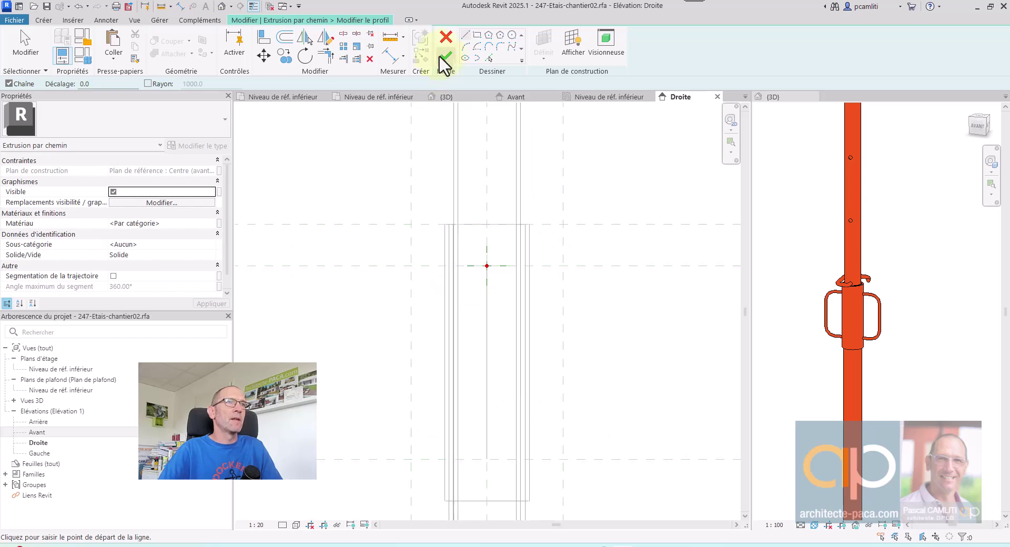
{"action": "scroll", "coordinate": [474, 288], "scroll_direction": "up", "scroll_amount": 2}
{"action": "left_click", "coordinate": [463, 285]}
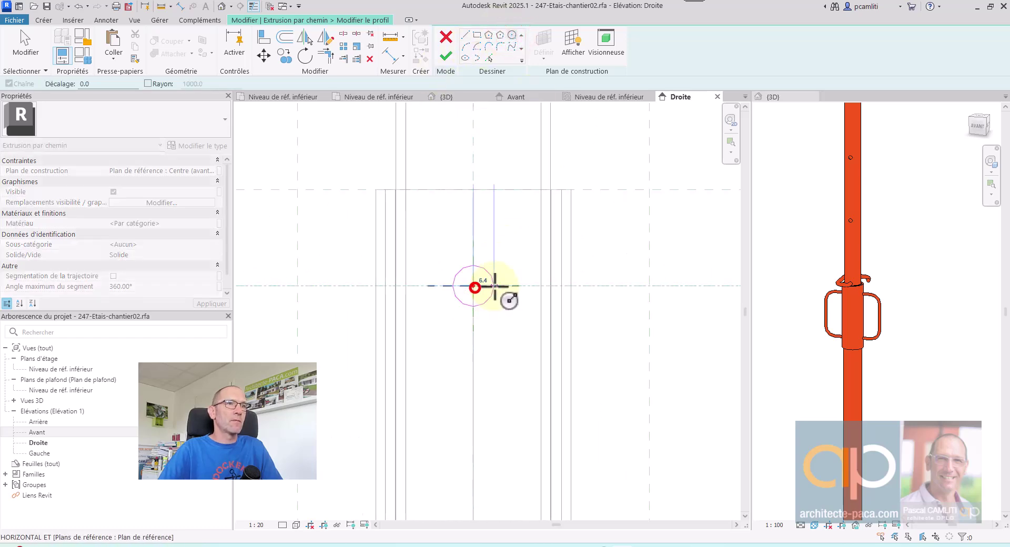
{"action": "left_click", "coordinate": [495, 286]}
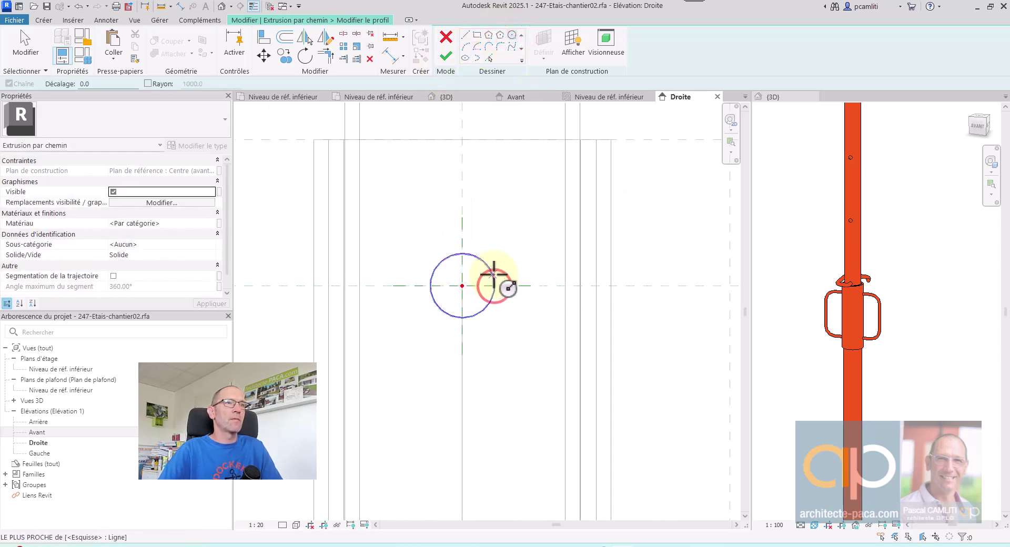
{"action": "key", "text": "Escape"}
{"action": "type", "text": "60"}
{"action": "key", "text": "Return"}
{"action": "key", "text": "ctrl+z"}
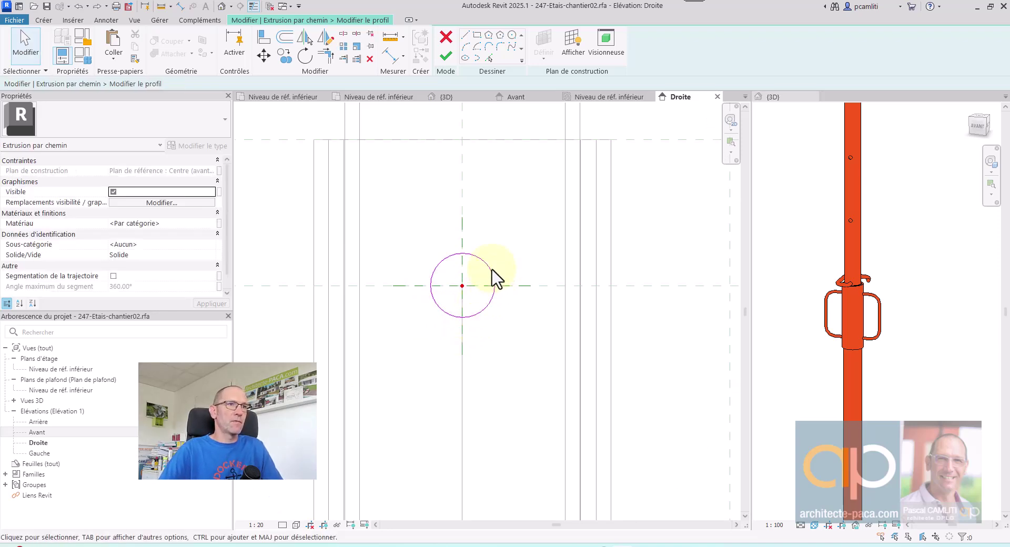
- Set the profile circle's radius to 6 mm, and finish the profile and the sweep
{"action": "left_click", "coordinate": [449, 296]}
{"action": "type", "text": "6"}
{"action": "key", "text": "Return"}
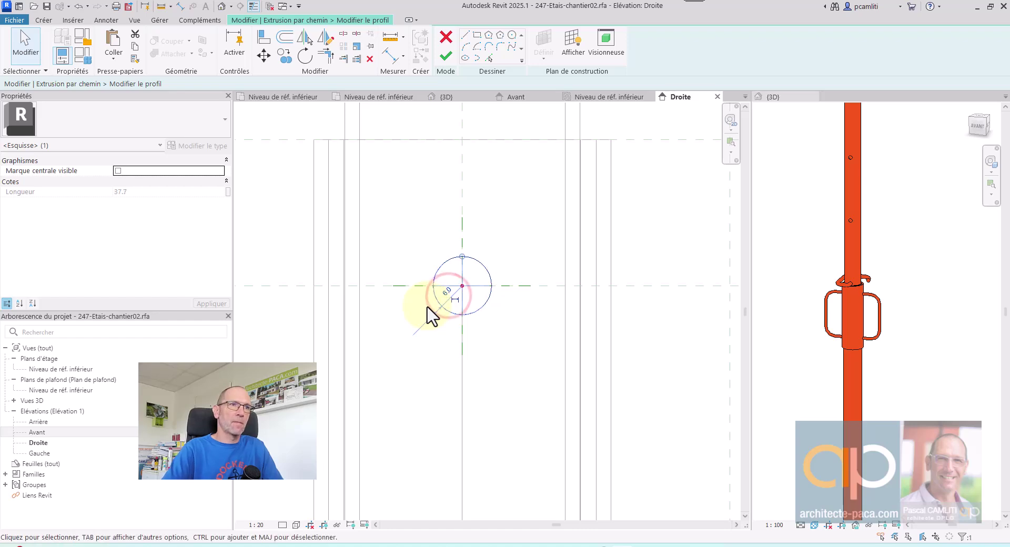
{"action": "key", "text": "Escape"}
{"action": "left_click", "coordinate": [445, 56]}
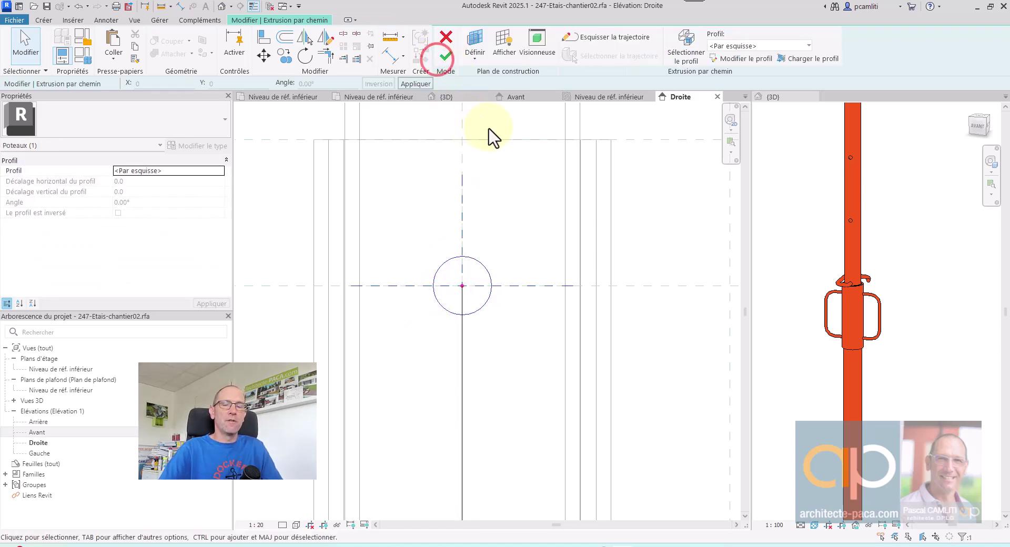
{"action": "left_click", "coordinate": [446, 56]}
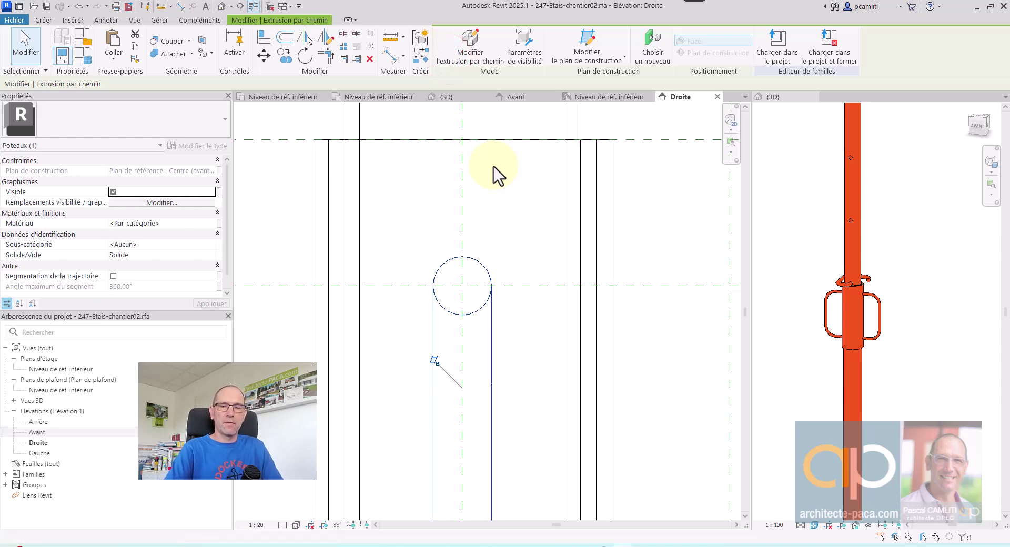
- Mirror a copy of the swept handle about the central vertical reference plane in the Avant elevation
{"action": "key", "text": "3"}
{"action": "key", "text": "d"}
{"action": "middle_click_drag", "start_coordinate": [542, 271], "coordinate": [480, 315], "text": "shift"}
{"action": "scroll", "coordinate": [481, 311], "scroll_direction": "up", "scroll_amount": 3}
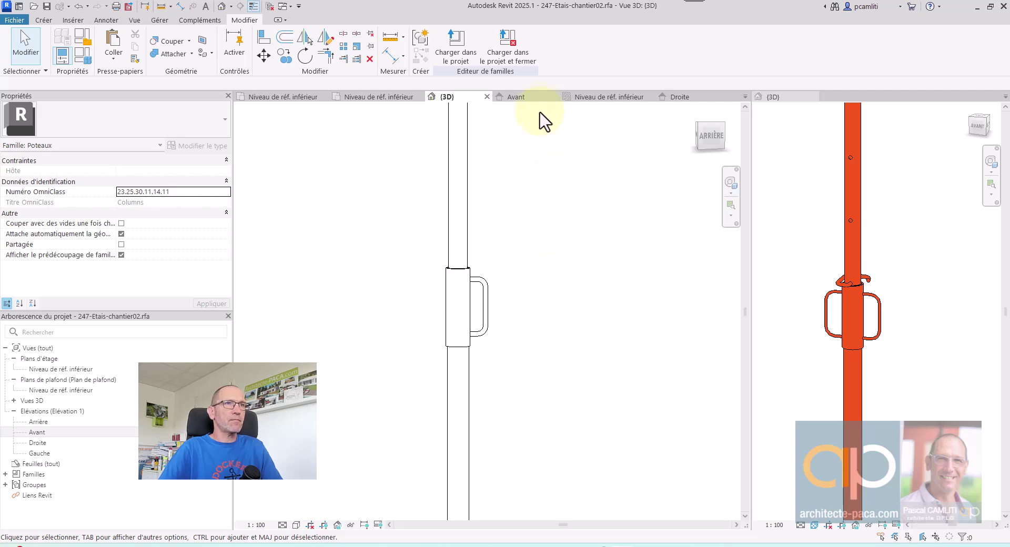
{"action": "left_click", "coordinate": [532, 98]}
{"action": "scroll", "coordinate": [424, 227], "scroll_direction": "down", "scroll_amount": 5}
{"action": "left_click", "coordinate": [431, 204]}
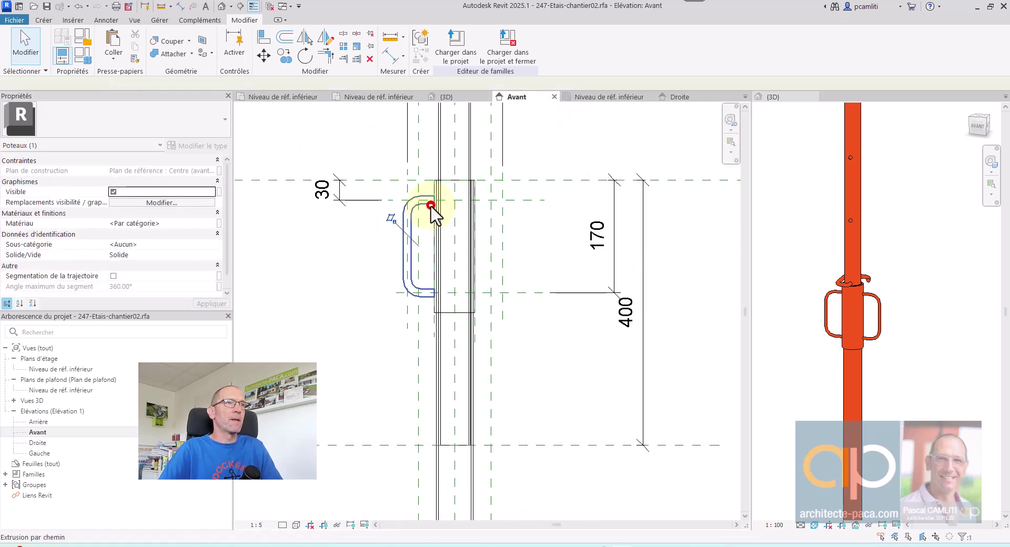
{"action": "left_click", "coordinate": [308, 40]}
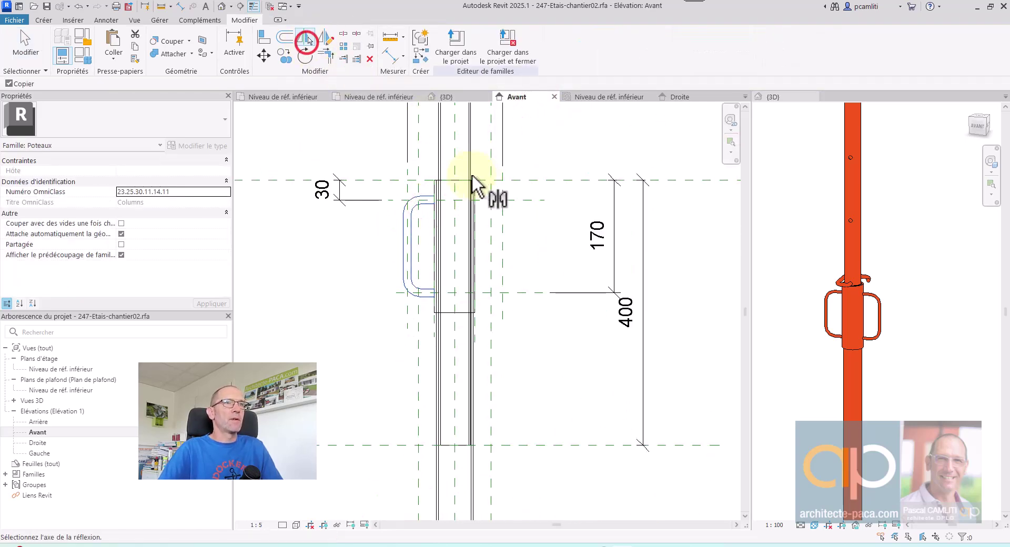
{"action": "left_click", "coordinate": [455, 161]}
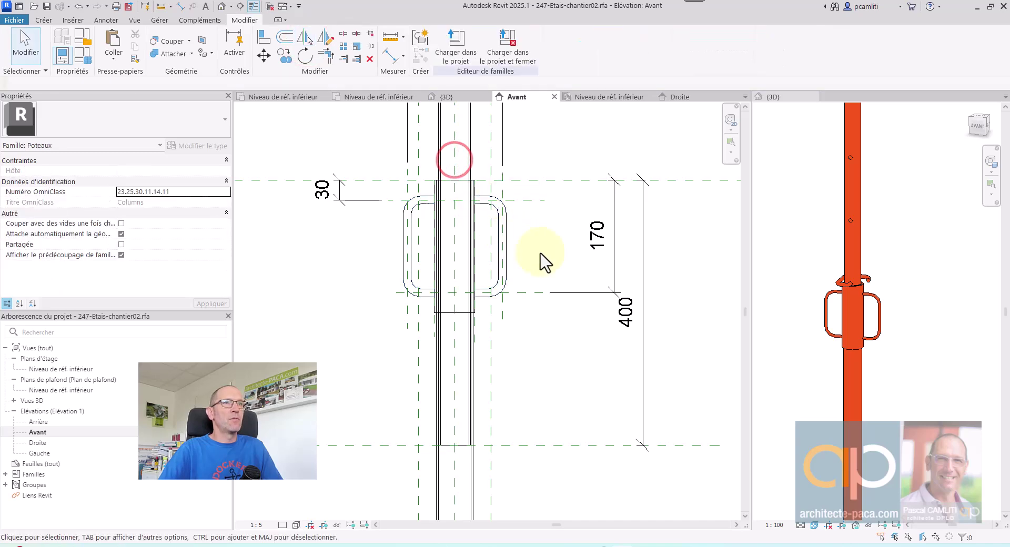
- Associate the material of both handles with the family parameter Materiau_etais
{"action": "left_click", "coordinate": [504, 246]}
{"action": "left_click", "coordinate": [409, 236], "text": "ctrl"}
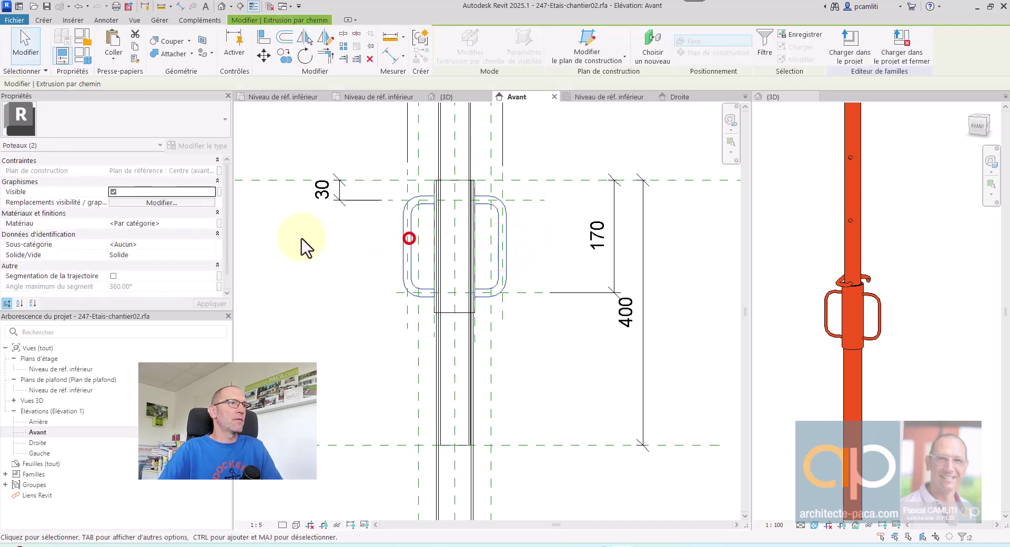
{"action": "left_click", "coordinate": [219, 223]}
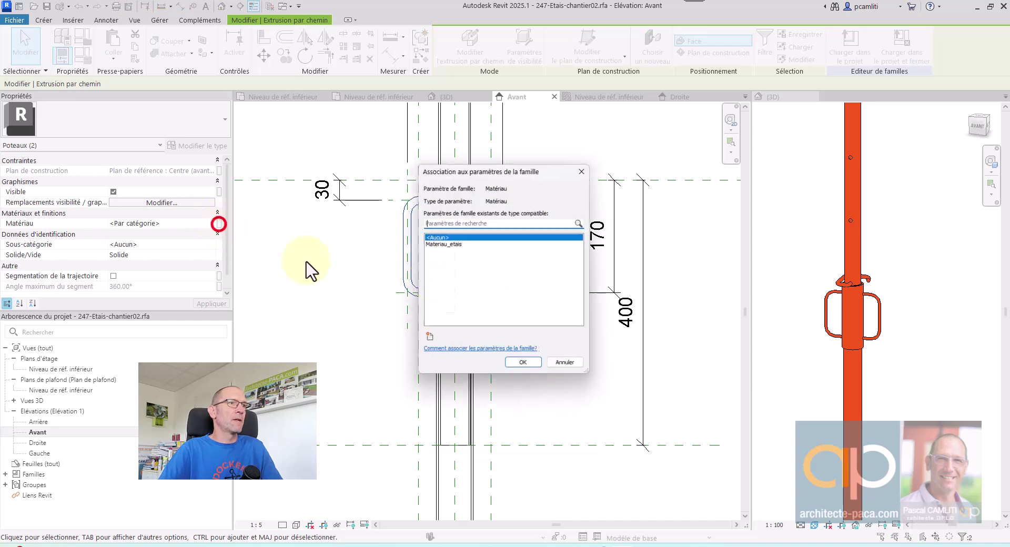
{"action": "left_click", "coordinate": [455, 239]}
{"action": "left_click", "coordinate": [537, 363]}
{"action": "left_click", "coordinate": [553, 180]}
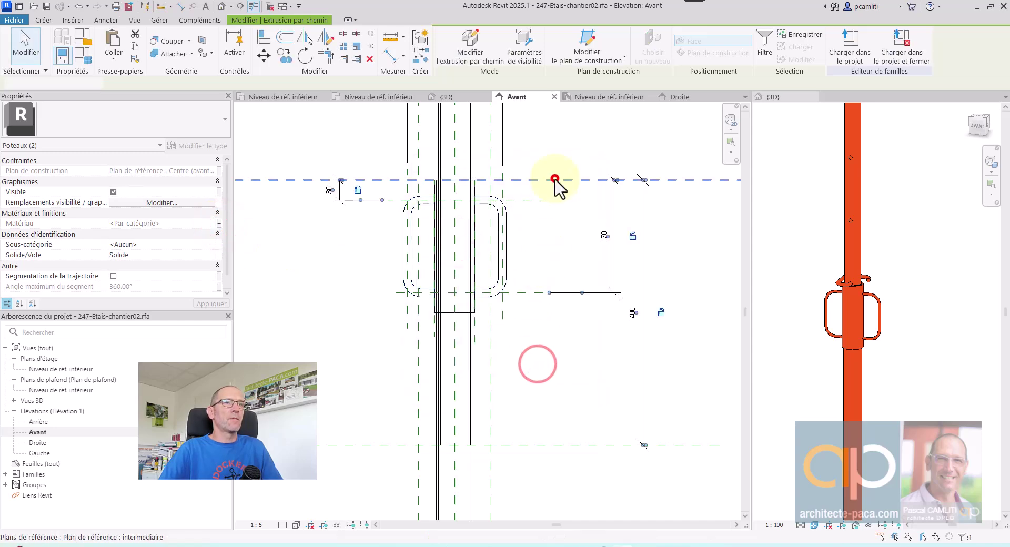
- Examine the whole prop with its two side handles in the Avant elevation and the 3D view
{"action": "scroll", "coordinate": [547, 177], "scroll_direction": "down", "scroll_amount": 6}
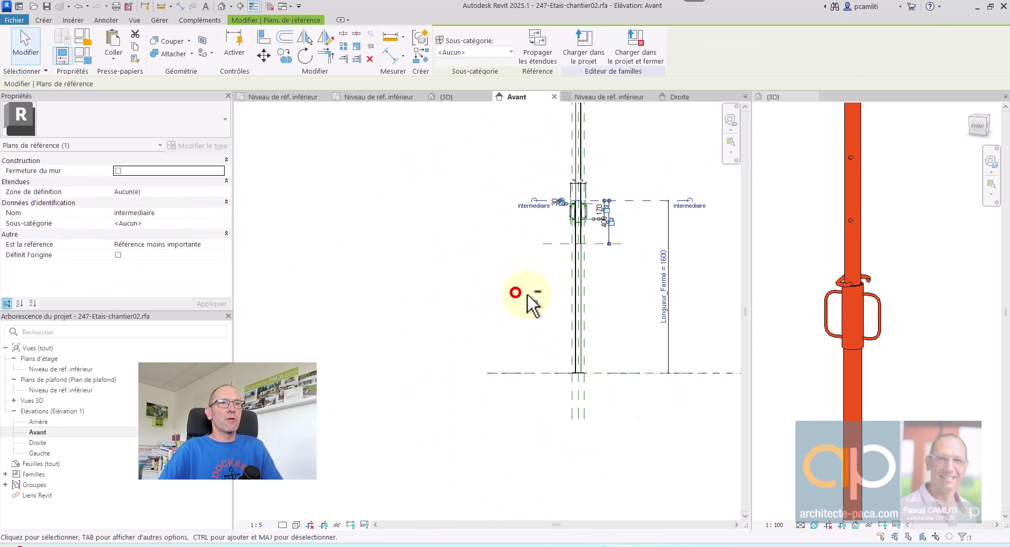
{"action": "middle_click_drag", "start_coordinate": [527, 300], "coordinate": [499, 390]}
{"action": "key", "text": "ctrl+shift+Tab"}
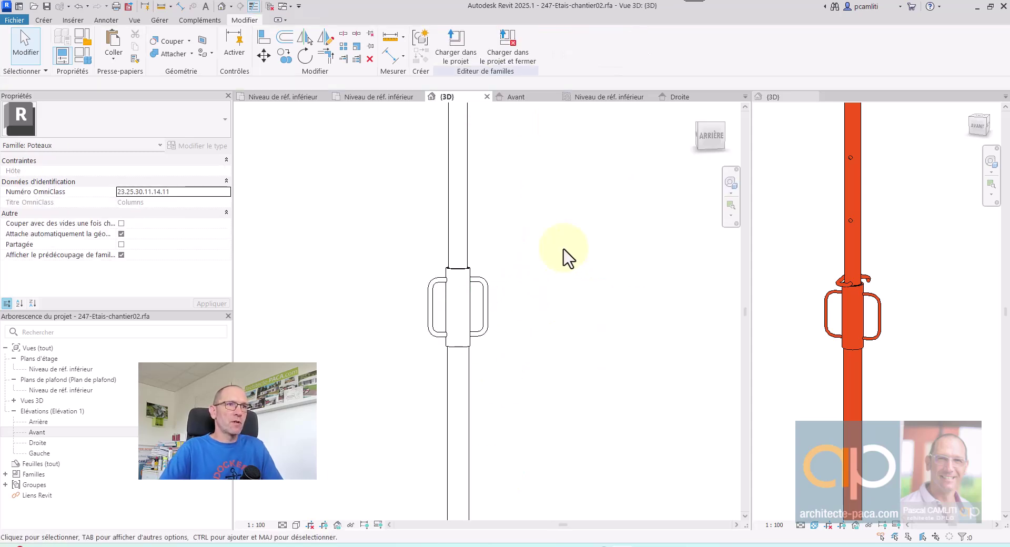
{"action": "scroll", "coordinate": [573, 262], "scroll_direction": "down", "scroll_amount": 4}
{"action": "middle_click_drag", "start_coordinate": [595, 273], "coordinate": [650, 388], "text": "shift"}
{"action": "scroll", "coordinate": [638, 395], "scroll_direction": "up", "scroll_amount": 2}
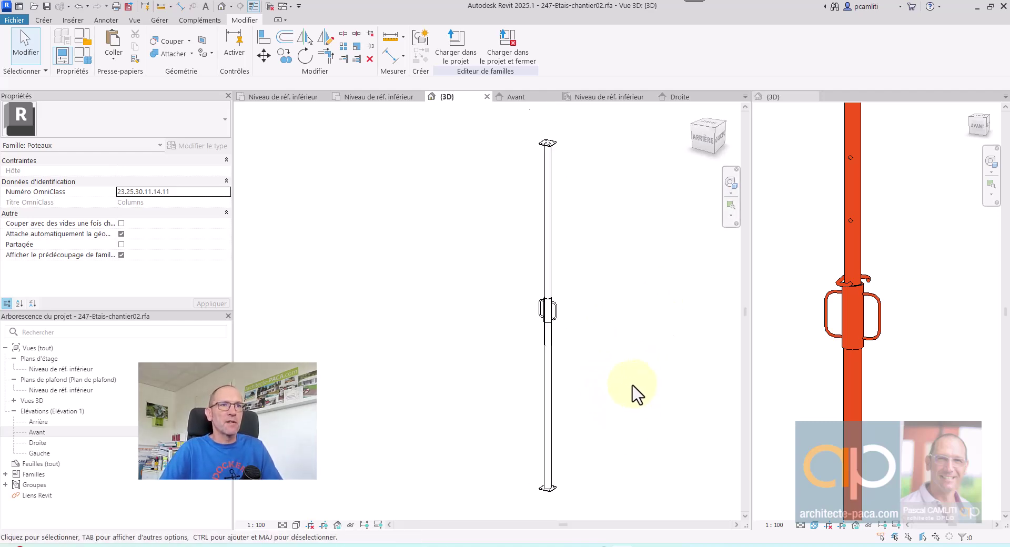
{"action": "scroll", "coordinate": [870, 230], "scroll_direction": "up", "scroll_amount": 2}
{"action": "scroll", "coordinate": [863, 230], "scroll_direction": "down", "scroll_amount": 3}
{"action": "scroll", "coordinate": [609, 305], "scroll_direction": "down", "scroll_amount": 2}
{"action": "middle_click_drag", "start_coordinate": [609, 305], "coordinate": [608, 348], "text": "shift"}
{"action": "scroll", "coordinate": [615, 326], "scroll_direction": "up", "scroll_amount": 1}
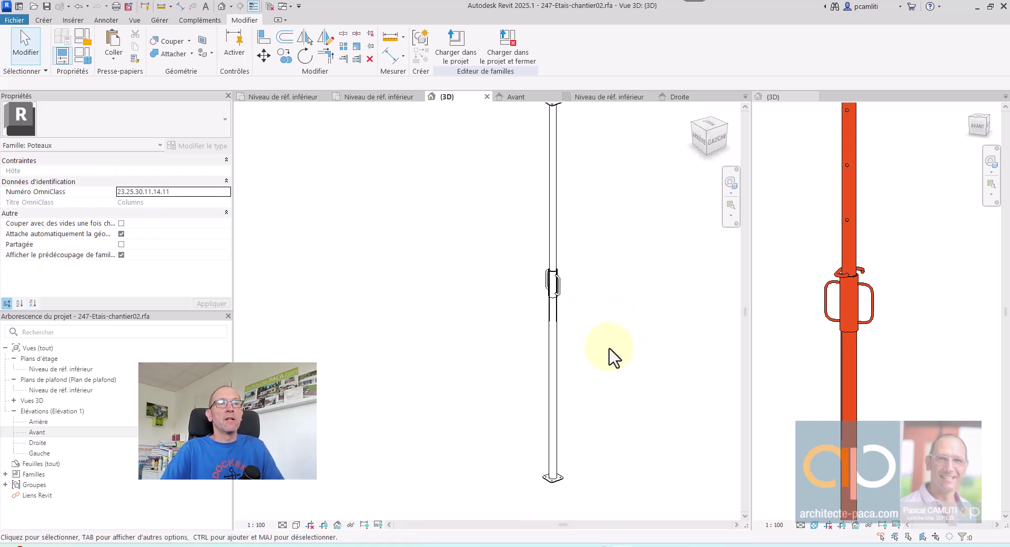